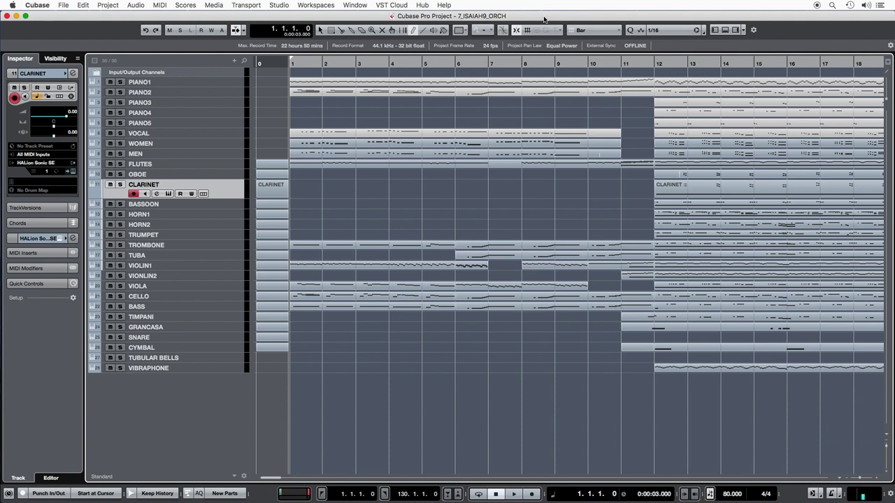
# Look through the orchestral arrangement from its beginning to the last bars and back to the start
pyautogui.moveTo(544, 19); pyautogui.dragTo(542, 16)
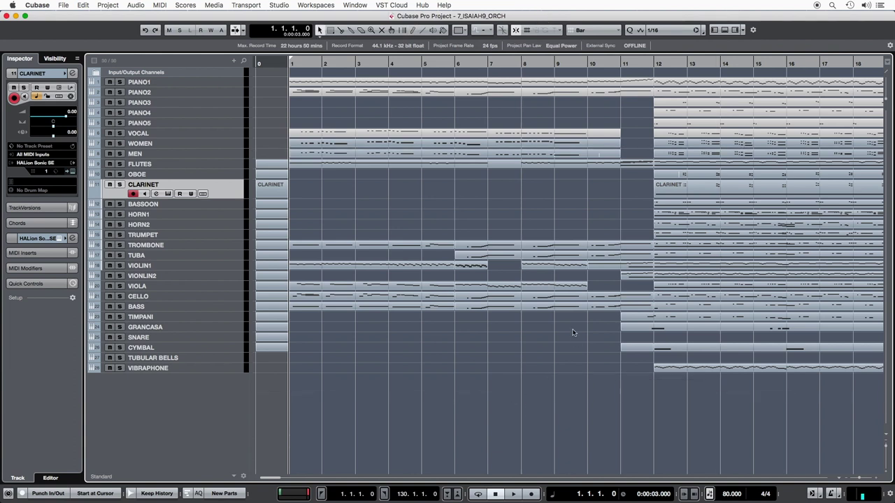
pyautogui.hscroll(10, 539, 318)
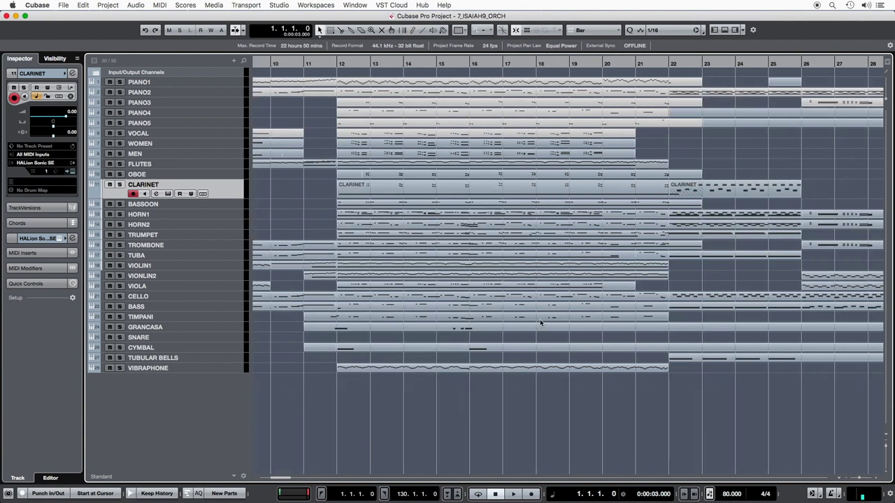
pyautogui.hscroll(12, 539, 321)
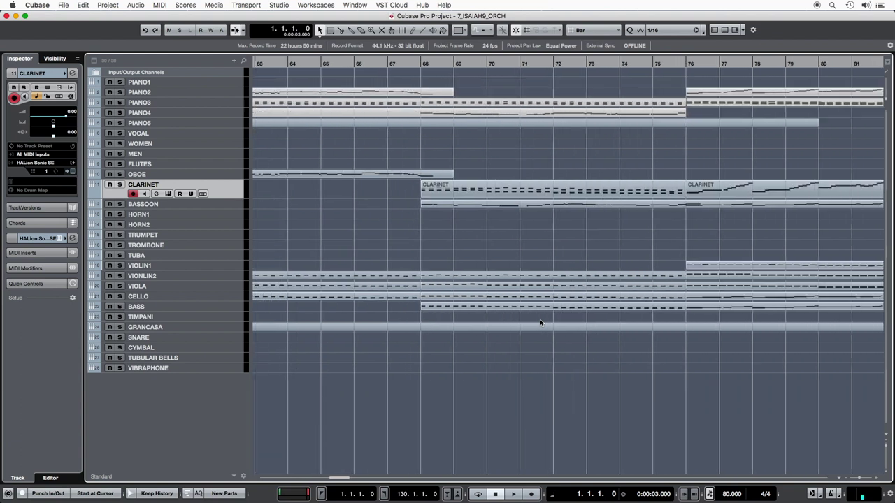
pyautogui.hscroll(5, 539, 322)
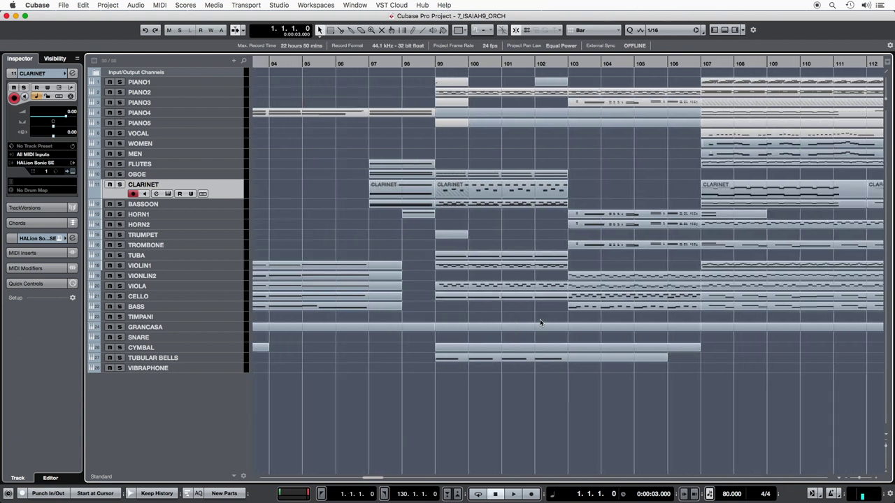
pyautogui.hscroll(6, 540, 318)
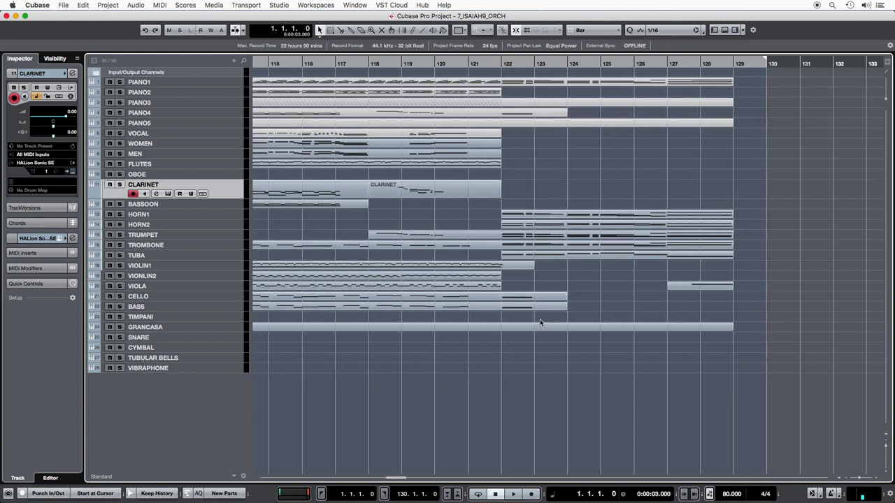
pyautogui.hscroll(-20, 540, 319)
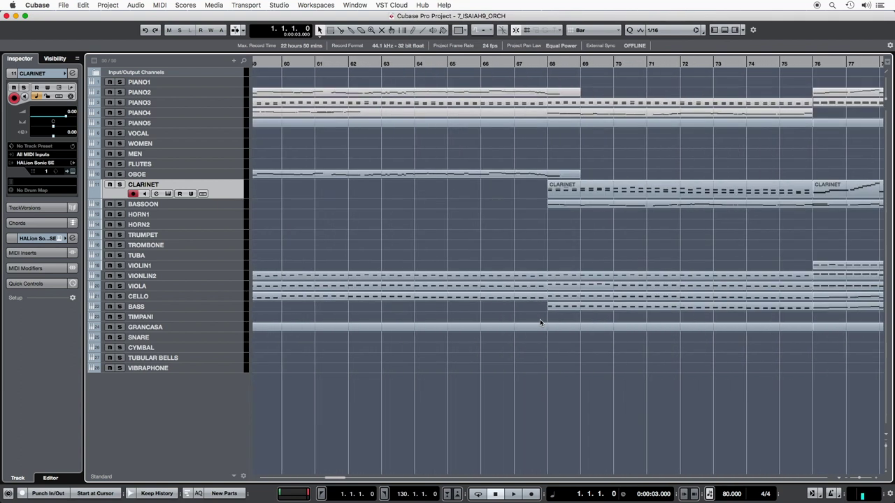
pyautogui.hscroll(-8, 539, 319)
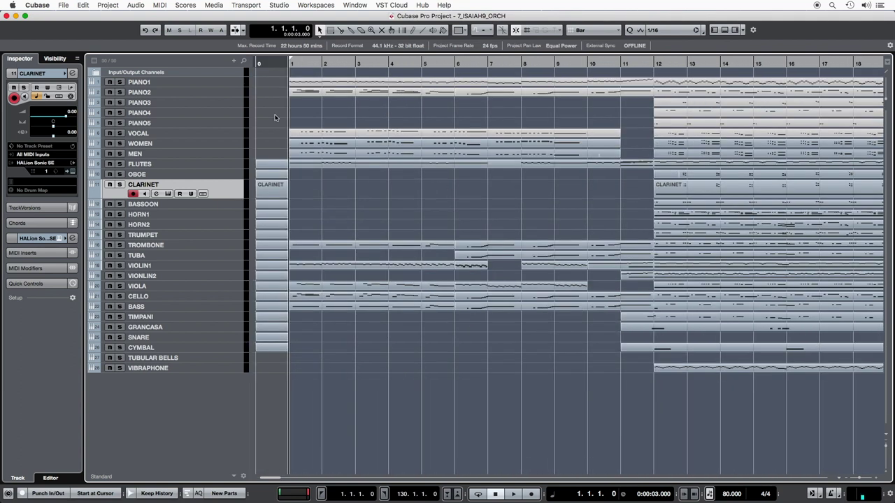
# Move the tracks from PIANO1 to VOCAL into a new folder track, and collapse and mute that folder
pyautogui.click(222, 82)
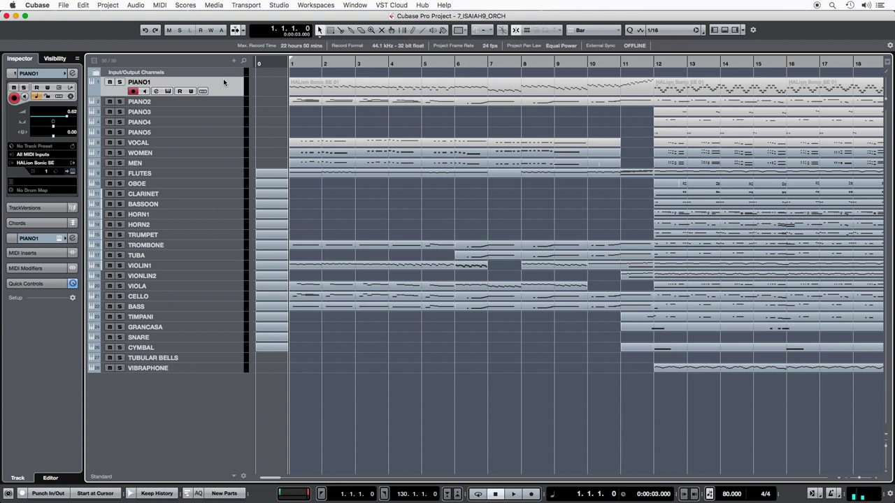
pyautogui.keyDown('shift'); pyautogui.click(220, 134); pyautogui.keyUp('shift')
pyautogui.rightClick(225, 185)
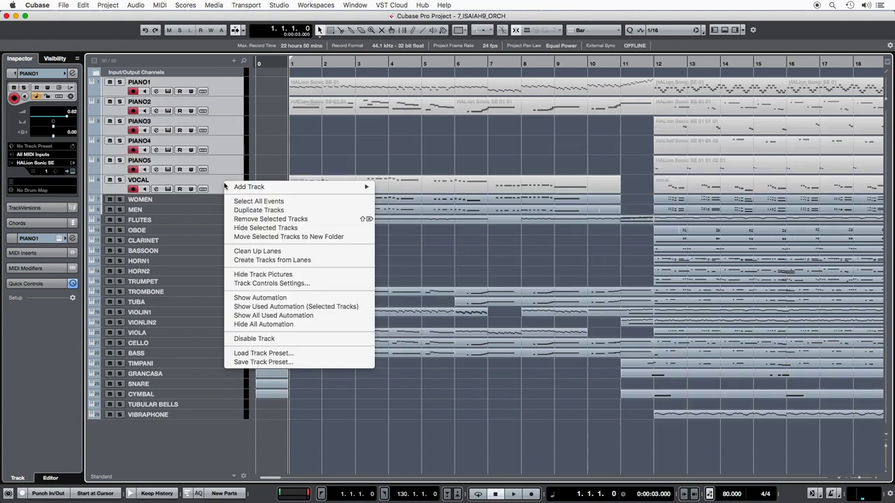
pyautogui.click(245, 236)
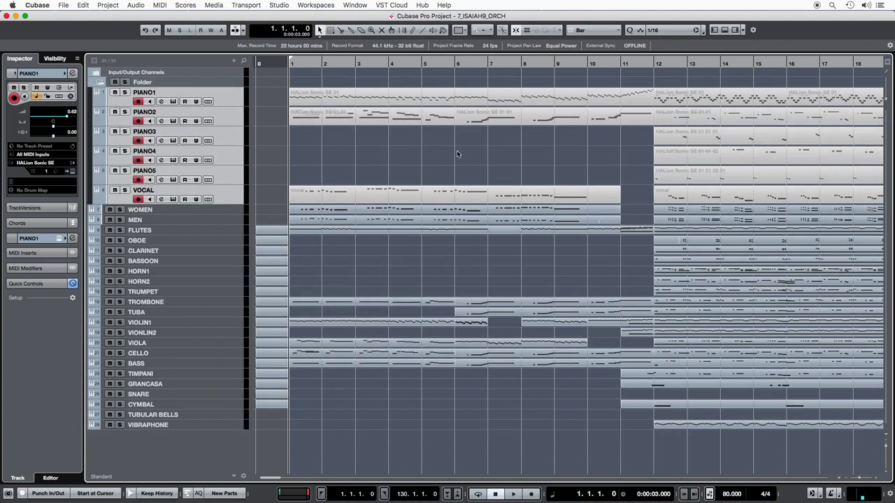
pyautogui.hscroll(8, 457, 153)
pyautogui.hscroll(20, 457, 152)
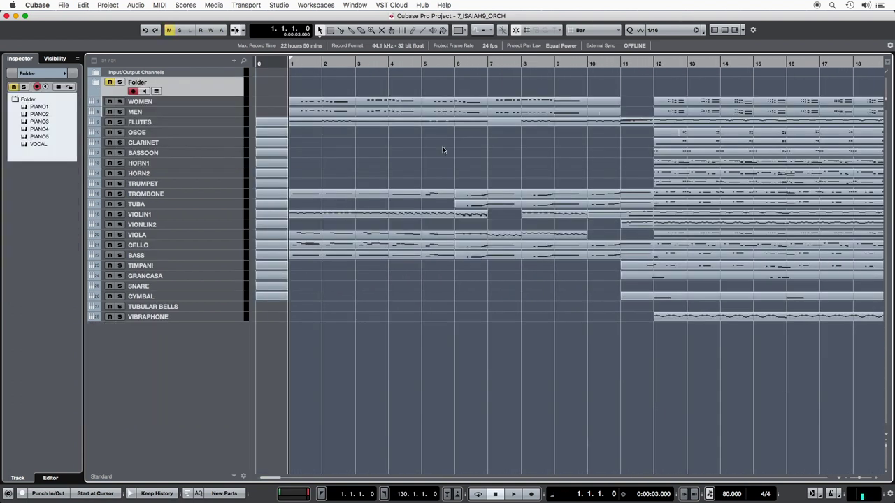
# Mute the HORN1 part that starts at bar 45 with the Mute tool
pyautogui.hscroll(10, 525, 343)
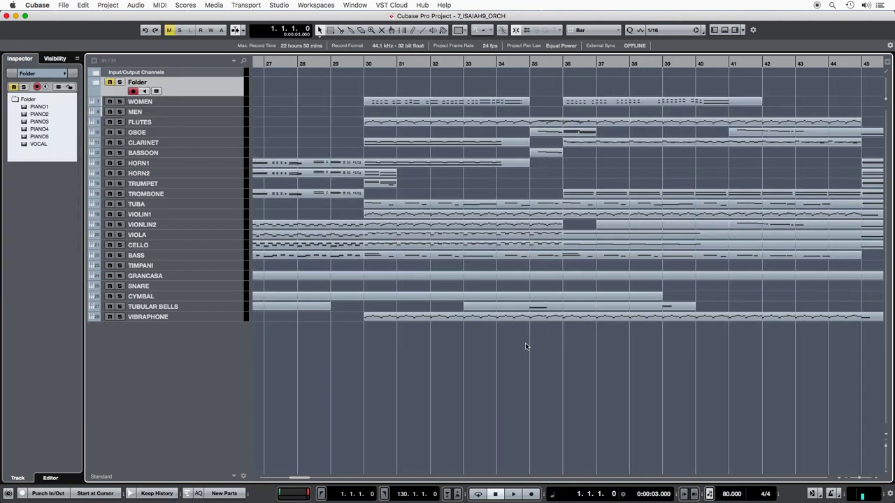
pyautogui.hscroll(10, 525, 346)
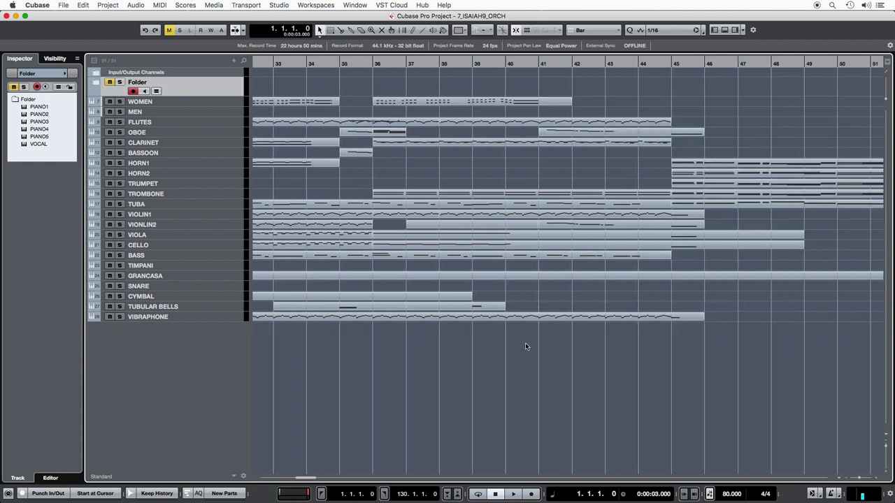
pyautogui.rightClick(498, 319)
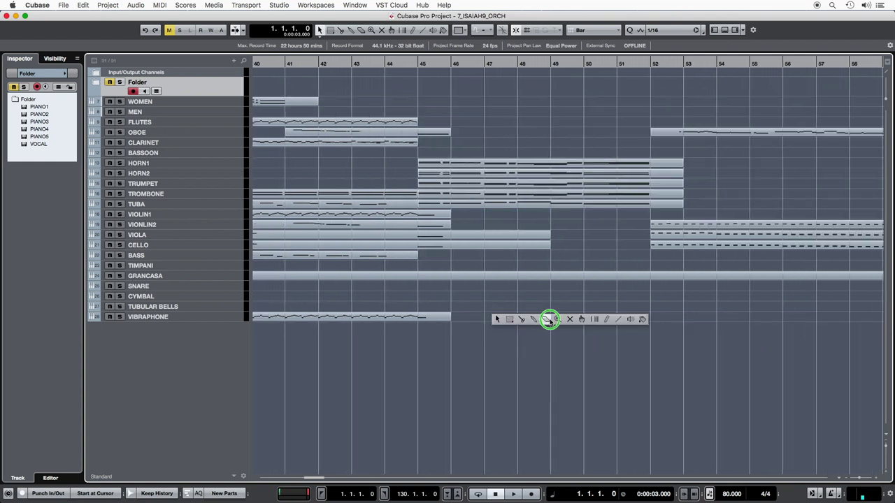
pyautogui.click(569, 319)
pyautogui.click(474, 163)
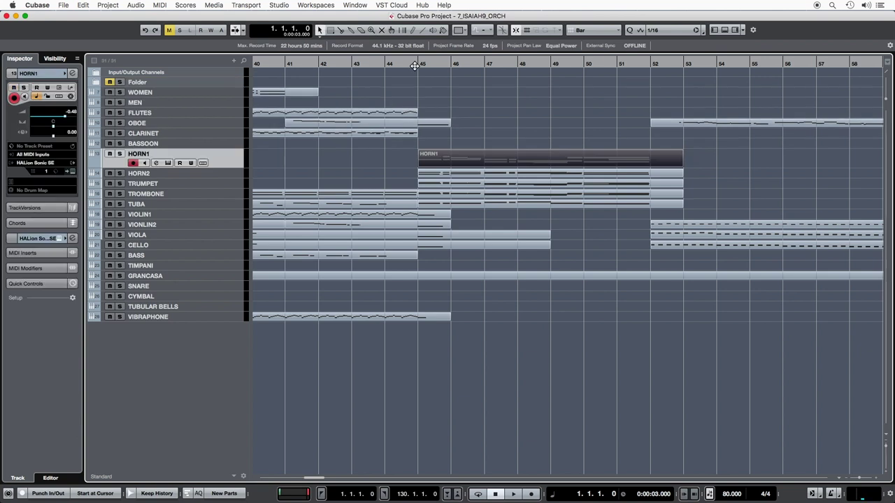
# Open the brass parts from HORN1 to TUBA in the Score Editor and play them from bar 45
pyautogui.click(425, 67)
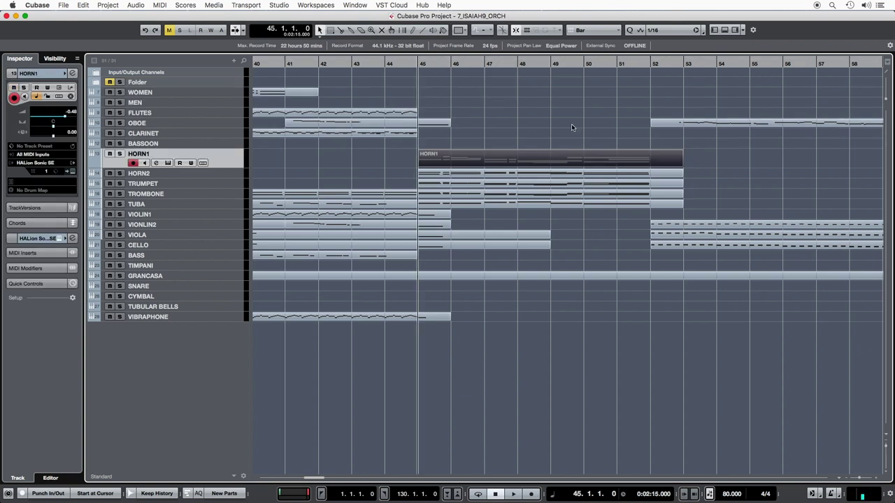
pyautogui.moveTo(571, 127); pyautogui.dragTo(587, 229)
pyautogui.press('super+r')
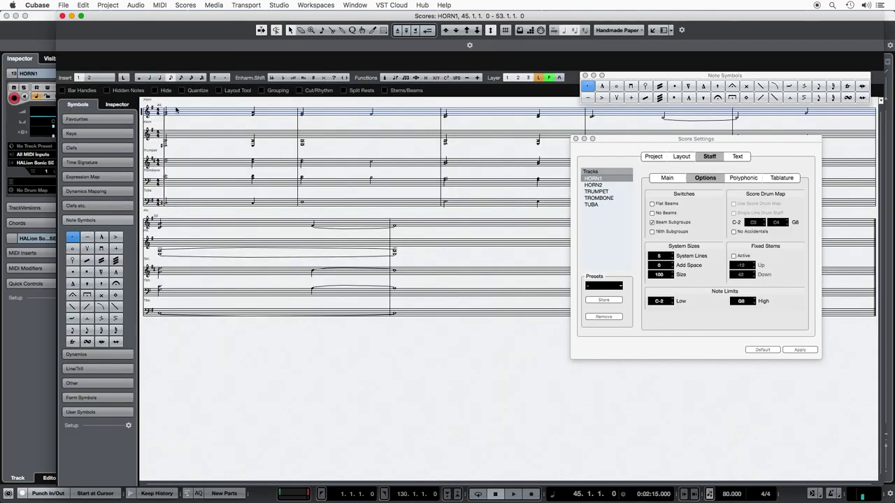
pyautogui.press('space')
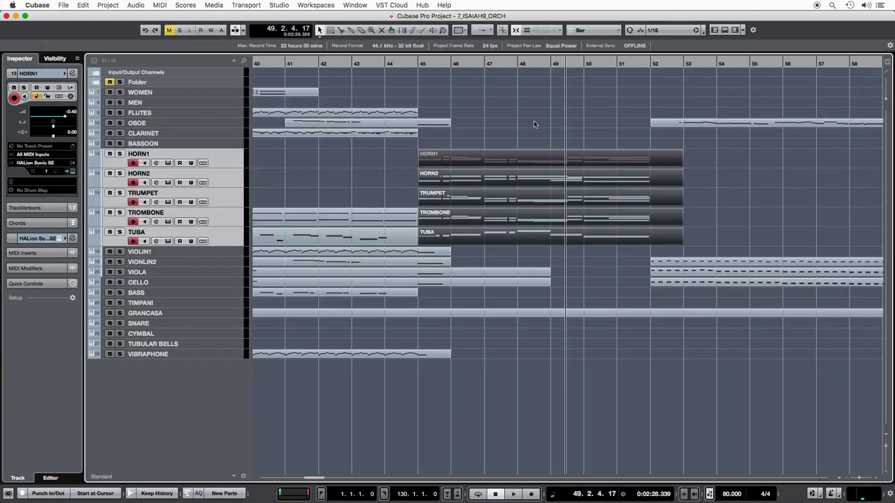
# Unmute the HORN1 part at bar 45 with the Mute tool and return to the Object Selection tool
pyautogui.click(532, 123)
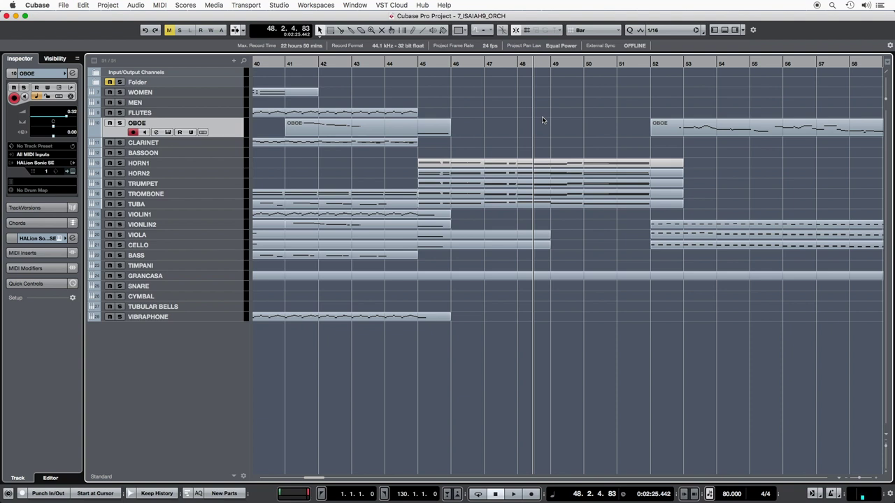
pyautogui.rightClick(524, 124)
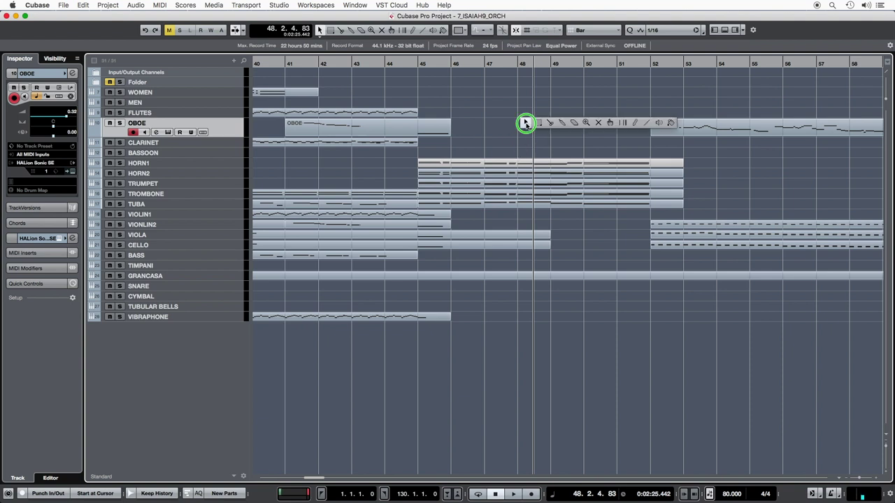
pyautogui.click(595, 124)
pyautogui.click(577, 163)
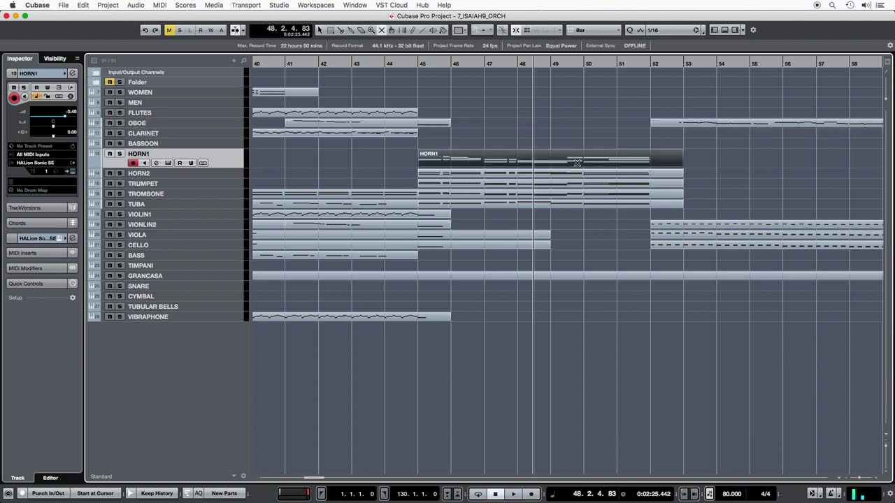
pyautogui.hscroll(-20, 489, 160)
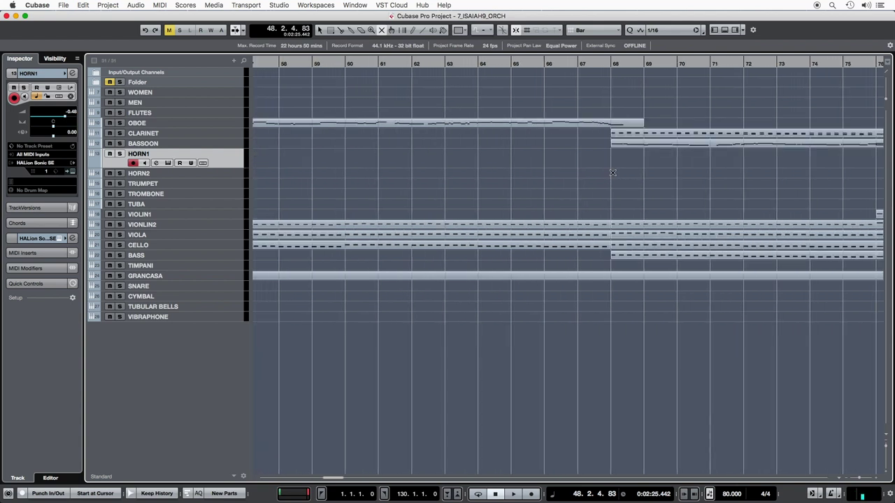
pyautogui.press('1')
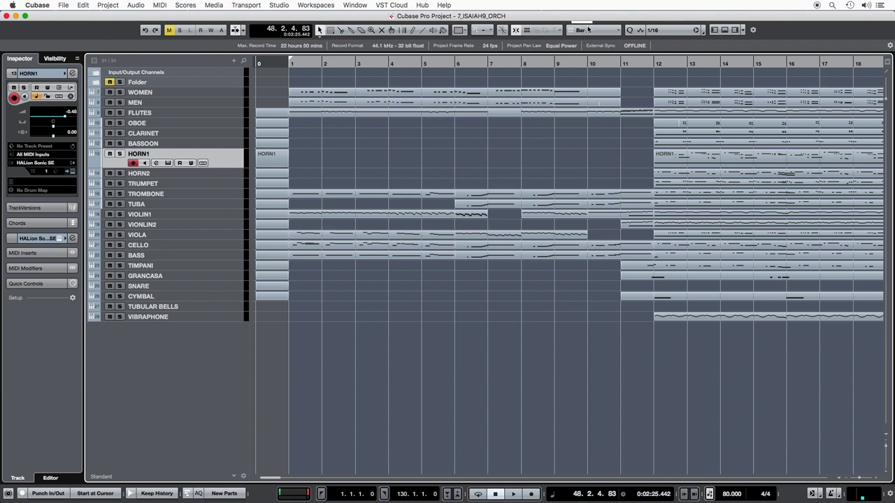
# Draw empty one-bar parts at bar 0 on the TUBULAR BELLS, VIBRAPHONE, WOMEN and MEN tracks
pyautogui.rightClick(439, 323)
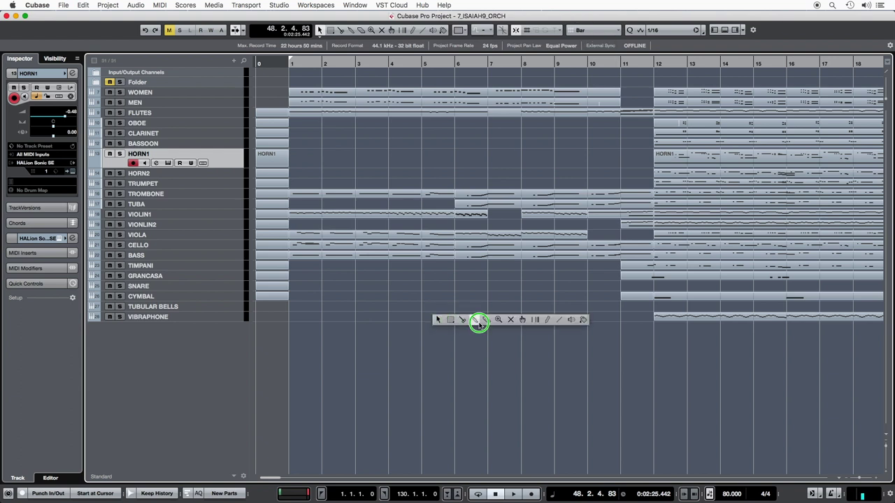
pyautogui.click(545, 320)
pyautogui.click(268, 305)
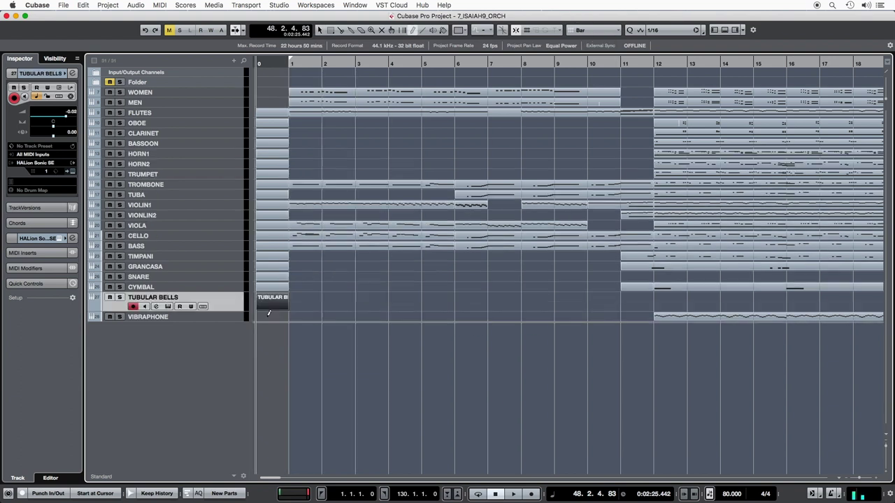
pyautogui.click(501, 92)
pyautogui.click(501, 102)
# Draw an empty one-bar part at bar 129 on every track from WOMEN down to VIBRAPHONE
pyautogui.hscroll(10, 501, 93)
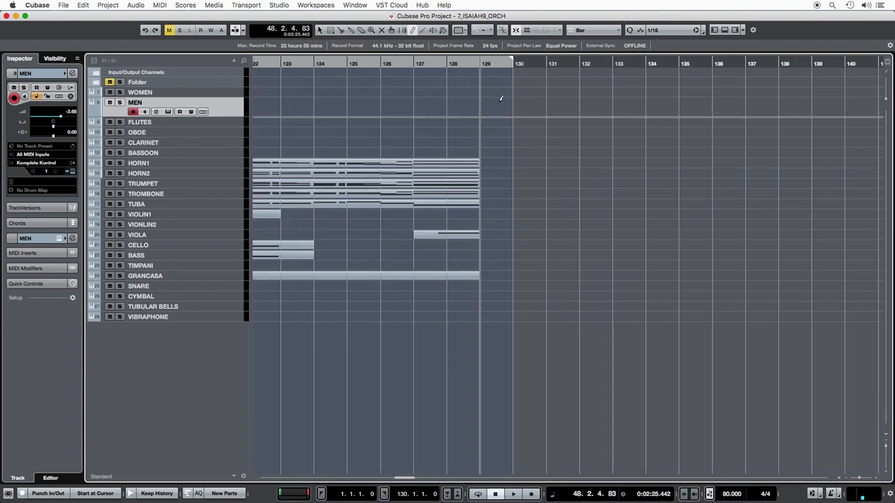
pyautogui.click(499, 102)
pyautogui.click(499, 92)
pyautogui.click(499, 113)
pyautogui.click(499, 124)
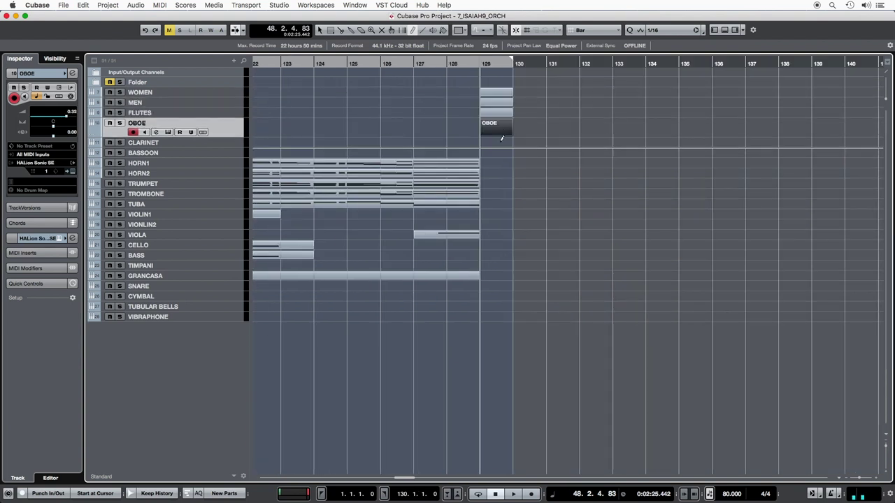
pyautogui.click(500, 134)
pyautogui.click(499, 153)
pyautogui.click(500, 163)
pyautogui.click(500, 174)
pyautogui.click(499, 183)
pyautogui.click(499, 194)
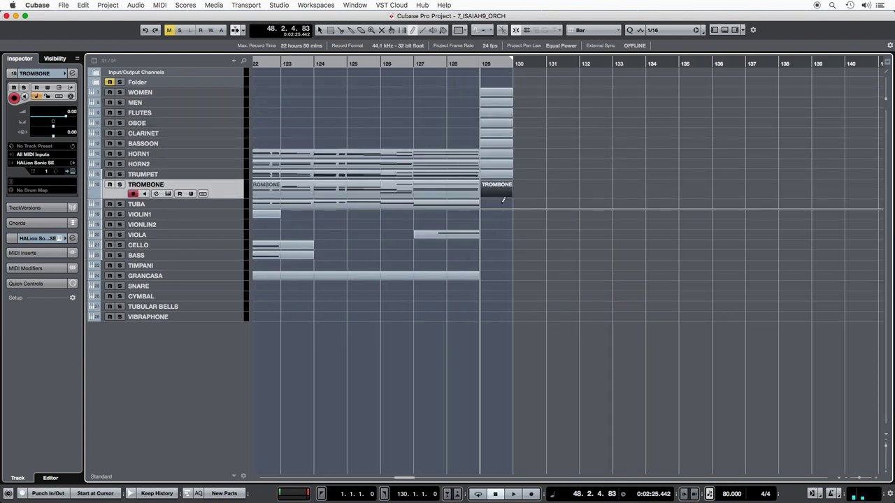
pyautogui.click(500, 204)
pyautogui.click(500, 214)
pyautogui.click(500, 224)
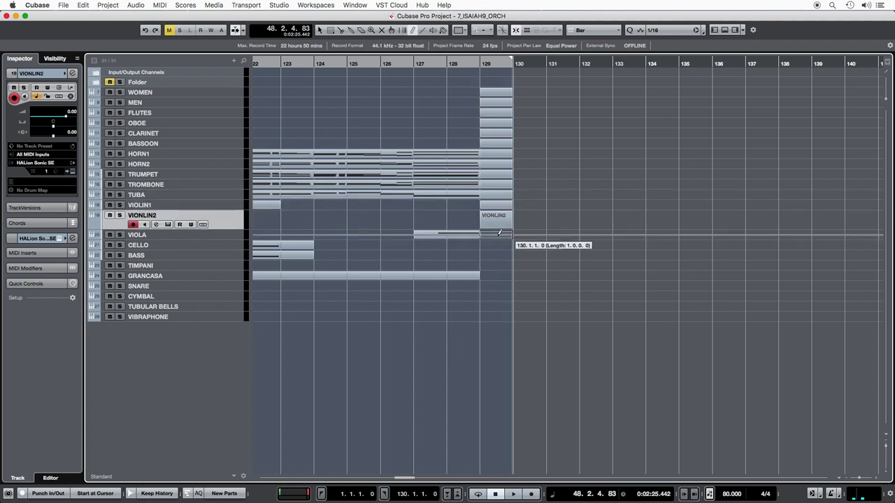
pyautogui.click(499, 235)
pyautogui.click(500, 245)
pyautogui.click(500, 256)
pyautogui.click(500, 266)
pyautogui.click(500, 276)
pyautogui.click(500, 286)
pyautogui.click(500, 296)
pyautogui.click(499, 306)
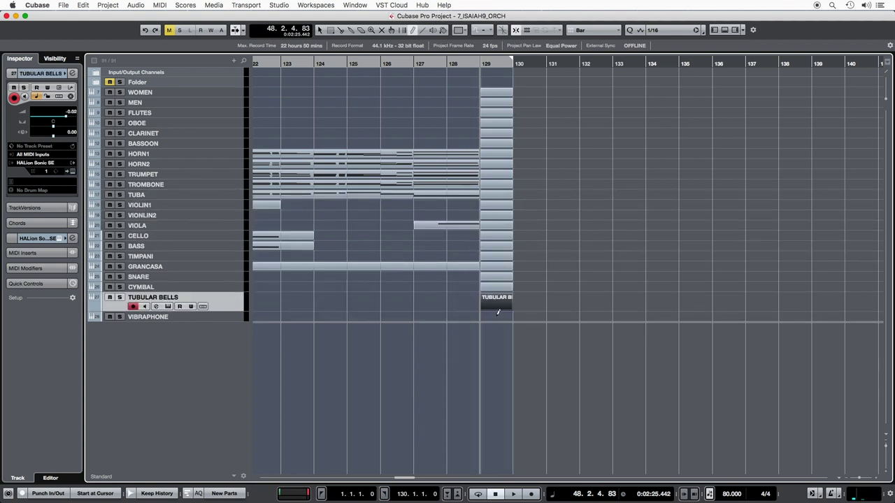
pyautogui.click(499, 316)
# Glue all parts on the WOMEN track from bar 0 onward into one continuous part
pyautogui.hscroll(-20, 559, 224)
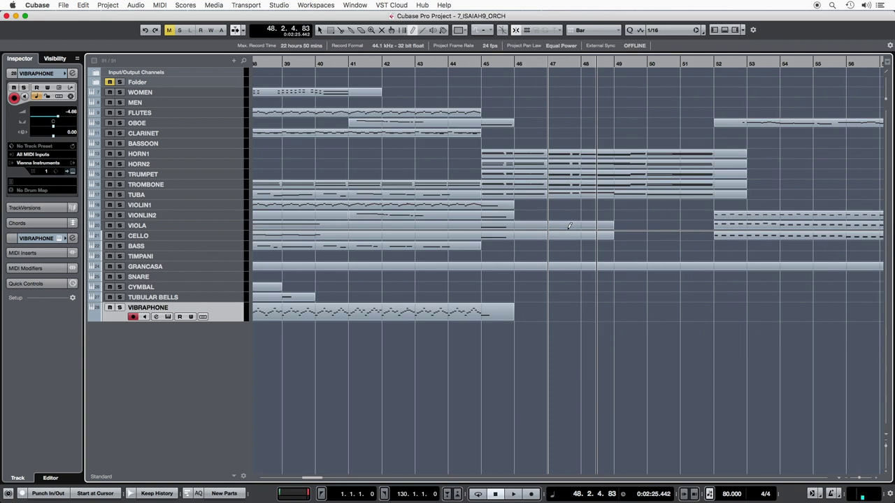
pyautogui.hscroll(-8, 568, 225)
pyautogui.rightClick(442, 305)
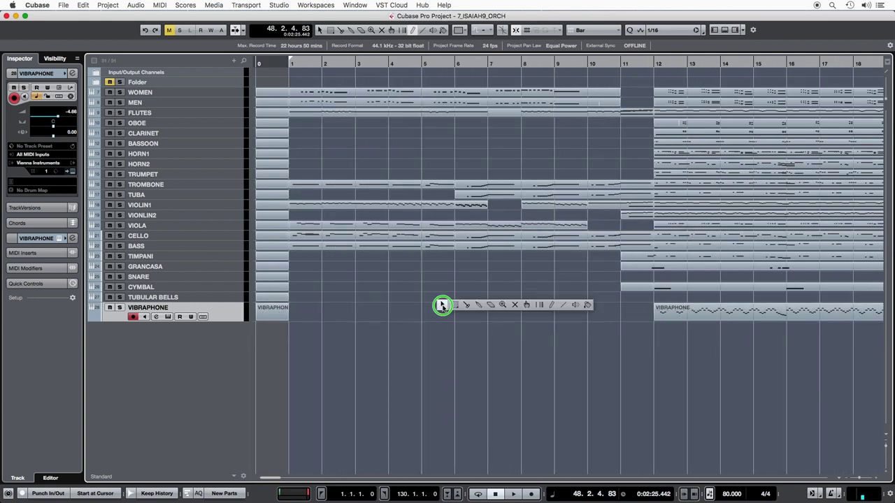
pyautogui.click(458, 305)
pyautogui.press('g')
pyautogui.press('g')
pyautogui.rightClick(310, 147)
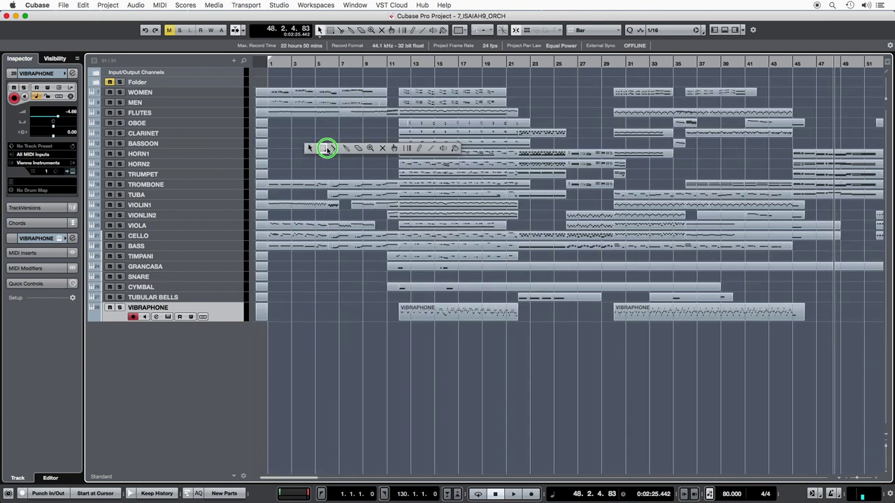
pyautogui.click(347, 148)
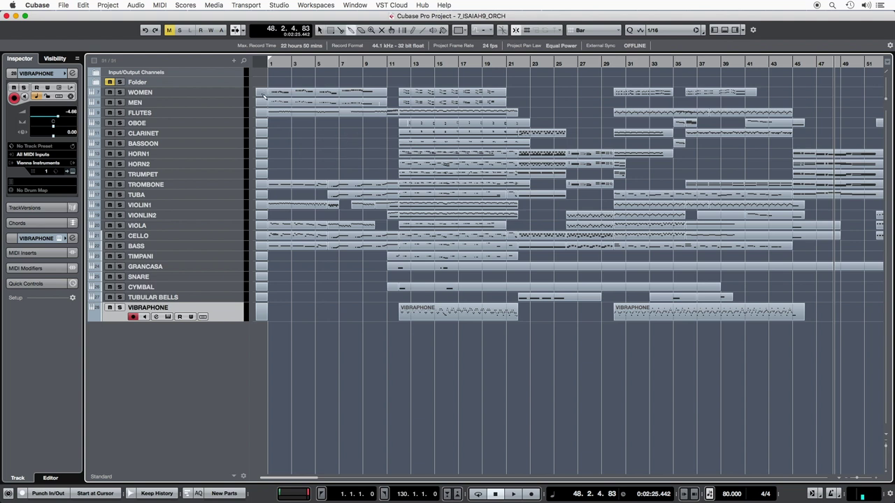
pyautogui.keyDown('alt'); pyautogui.click(264, 93); pyautogui.keyUp('alt')
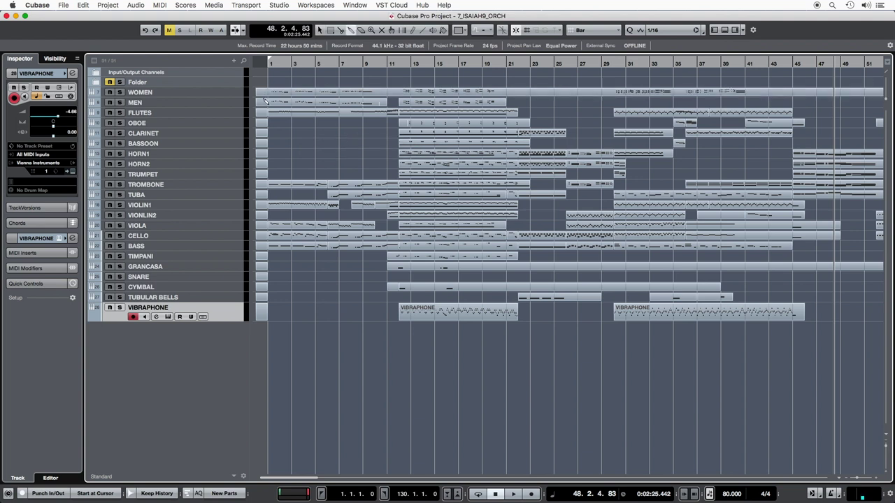
# Glue all parts on each track from MEN down to VIBRAPHONE into one continuous part, and return to the Object Selection tool
pyautogui.keyDown('alt'); pyautogui.click(264, 103); pyautogui.keyUp('alt')
pyautogui.keyDown('alt'); pyautogui.click(265, 113); pyautogui.keyUp('alt')
pyautogui.keyDown('alt'); pyautogui.click(264, 123); pyautogui.keyUp('alt')
pyautogui.keyDown('alt'); pyautogui.click(265, 134); pyautogui.keyUp('alt')
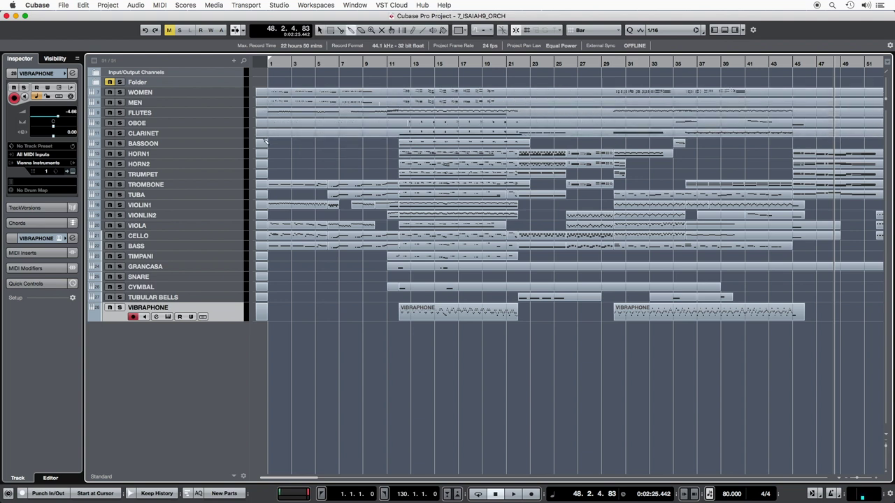
pyautogui.keyDown('alt'); pyautogui.click(264, 143); pyautogui.keyUp('alt')
pyautogui.keyDown('alt'); pyautogui.click(264, 153); pyautogui.keyUp('alt')
pyautogui.keyDown('alt'); pyautogui.click(264, 164); pyautogui.keyUp('alt')
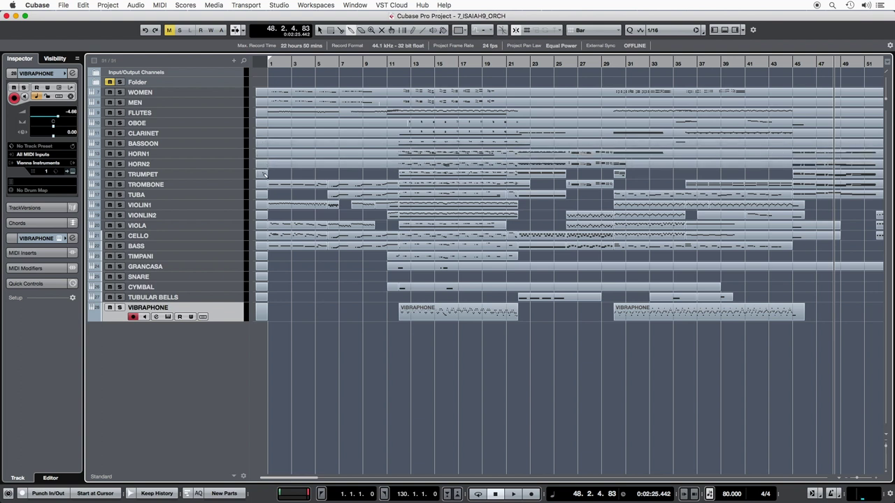
pyautogui.keyDown('alt'); pyautogui.click(264, 174); pyautogui.keyUp('alt')
pyautogui.keyDown('alt'); pyautogui.click(264, 185); pyautogui.keyUp('alt')
pyautogui.keyDown('alt'); pyautogui.click(265, 195); pyautogui.keyUp('alt')
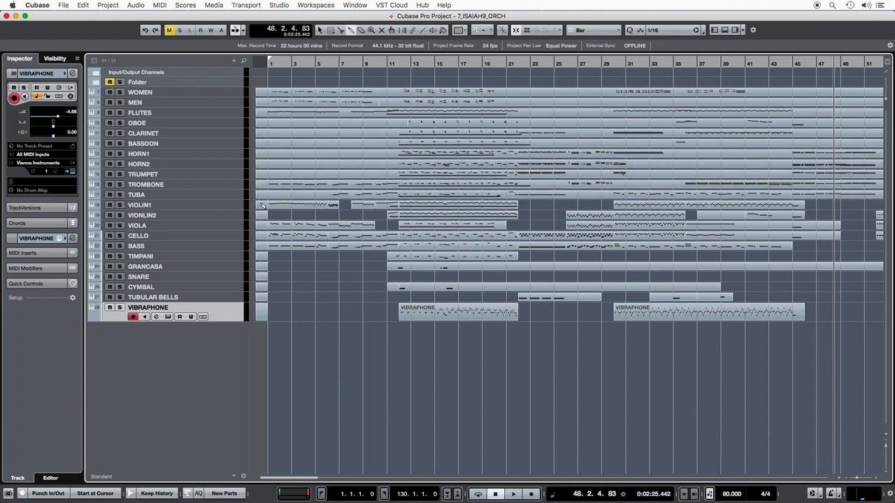
pyautogui.keyDown('alt'); pyautogui.click(265, 205); pyautogui.keyUp('alt')
pyautogui.keyDown('alt'); pyautogui.click(264, 215); pyautogui.keyUp('alt')
pyautogui.keyDown('alt'); pyautogui.click(264, 225); pyautogui.keyUp('alt')
pyautogui.keyDown('alt'); pyautogui.click(265, 235); pyautogui.keyUp('alt')
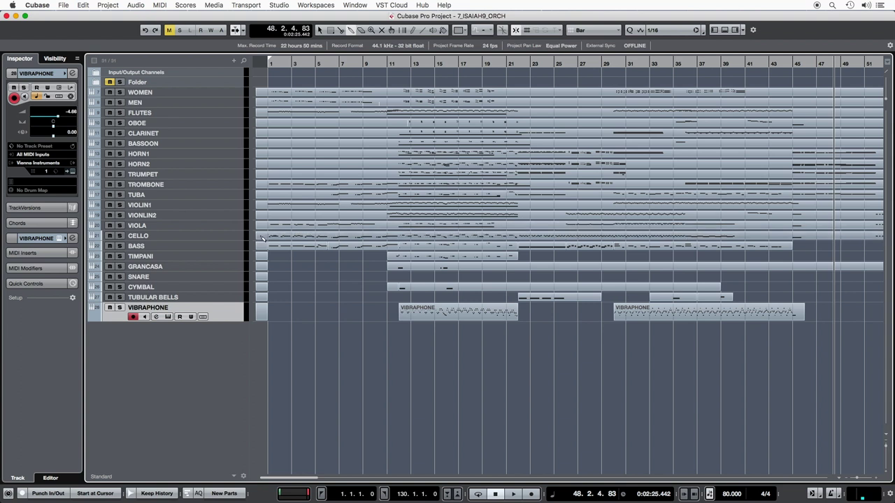
pyautogui.keyDown('alt'); pyautogui.click(264, 246); pyautogui.keyUp('alt')
pyautogui.keyDown('alt'); pyautogui.click(264, 256); pyautogui.keyUp('alt')
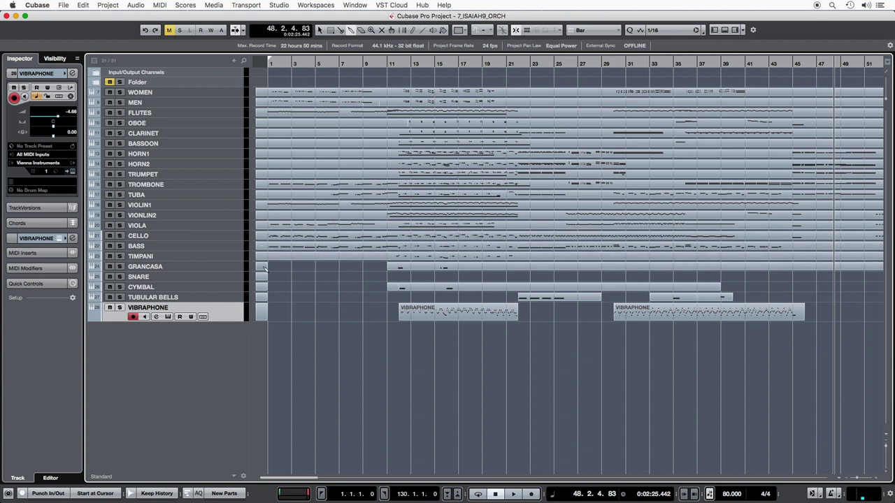
pyautogui.keyDown('alt'); pyautogui.click(264, 267); pyautogui.keyUp('alt')
pyautogui.keyDown('alt'); pyautogui.click(265, 277); pyautogui.keyUp('alt')
pyautogui.keyDown('alt'); pyautogui.click(264, 287); pyautogui.keyUp('alt')
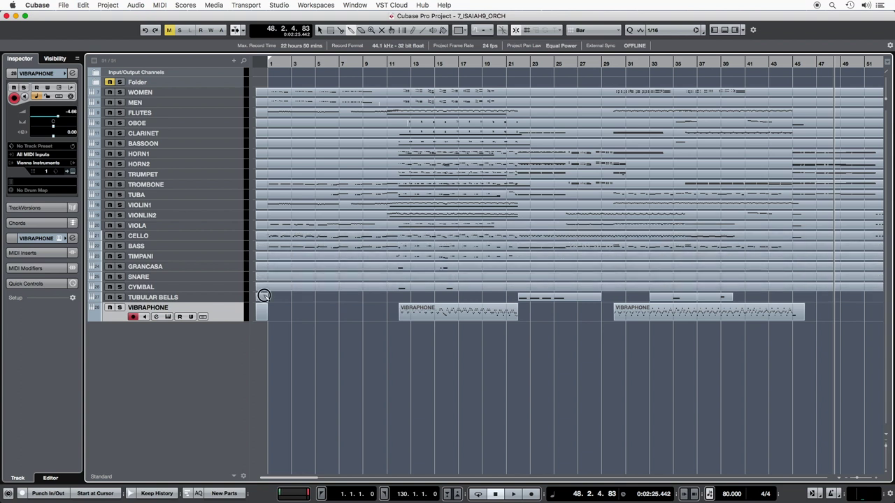
pyautogui.keyDown('alt'); pyautogui.click(264, 297); pyautogui.keyUp('alt')
pyautogui.keyDown('alt'); pyautogui.click(264, 307); pyautogui.keyUp('alt')
pyautogui.rightClick(506, 327)
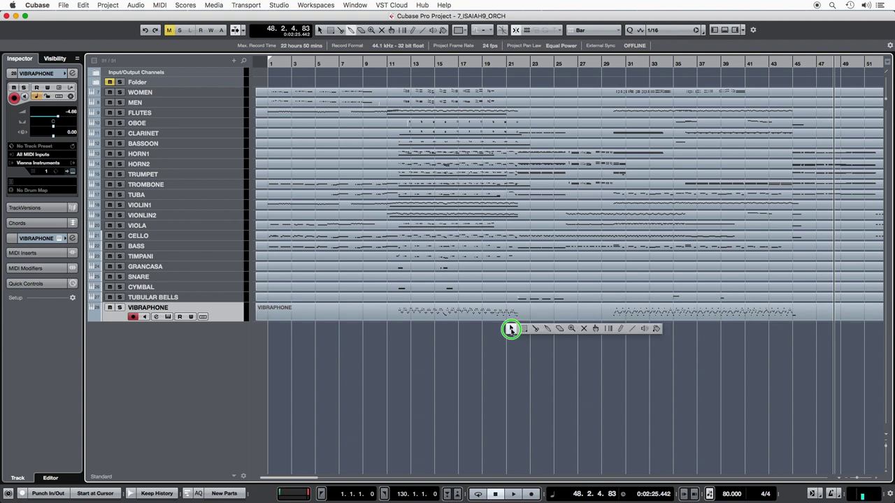
pyautogui.click(510, 329)
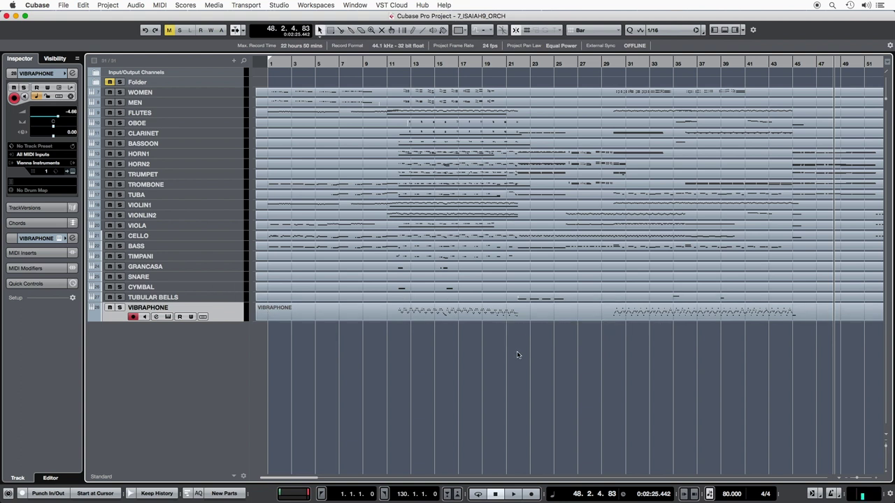
# Select the glued parts on all tracks and zoom out to check the full length of the arrangement
pyautogui.moveTo(517, 356); pyautogui.dragTo(776, 77)
pyautogui.hotkey('alt', 's')
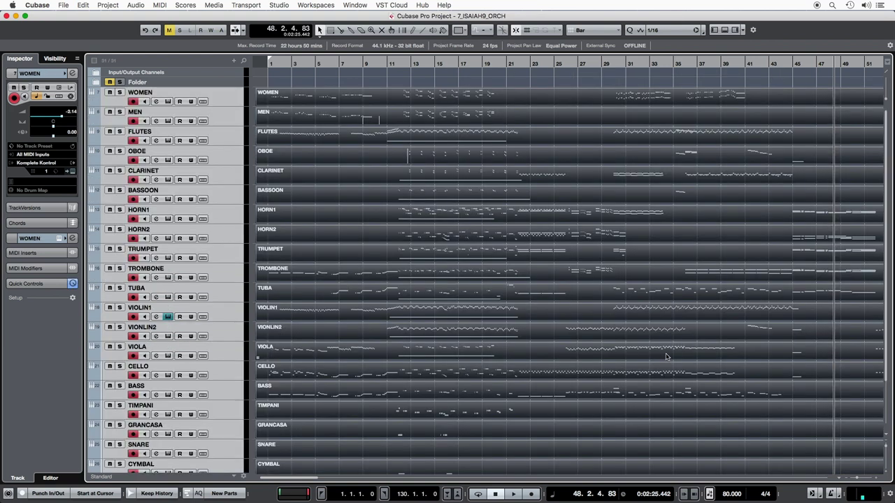
pyautogui.hotkey('shift', 'f')
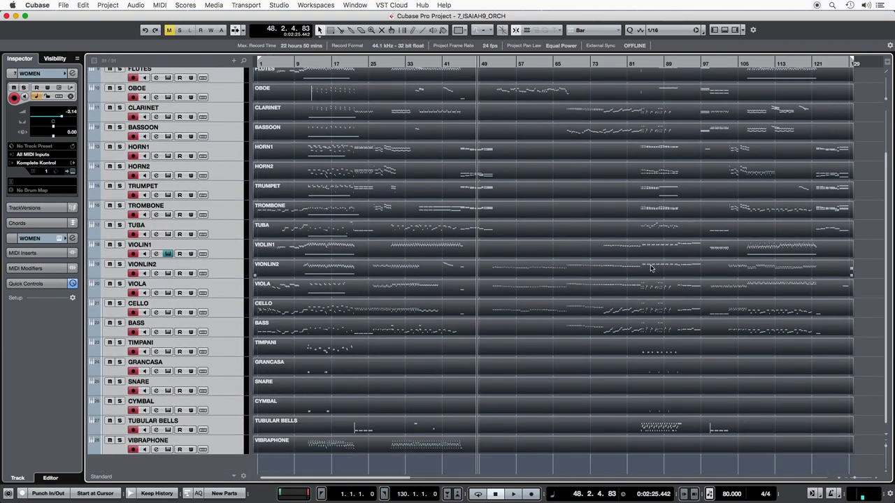
pyautogui.scroll(-3, 651, 268)
pyautogui.scroll(3, 606, 257)
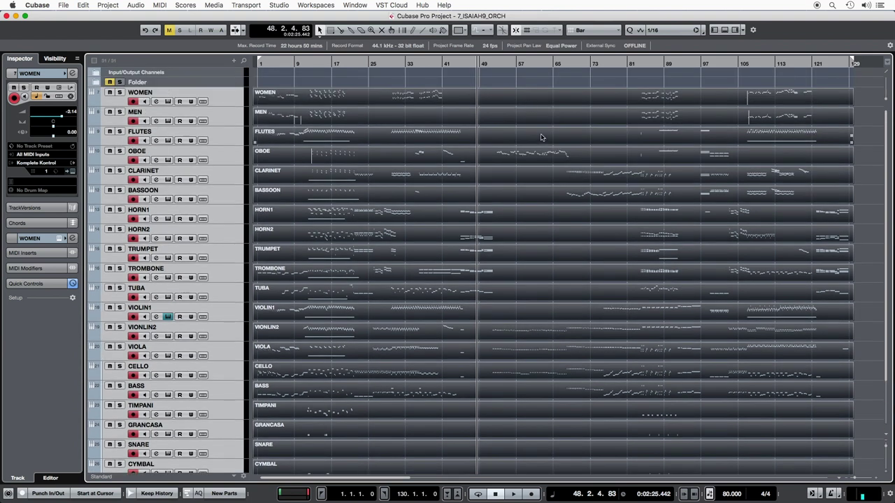
pyautogui.scroll(-3, 552, 130)
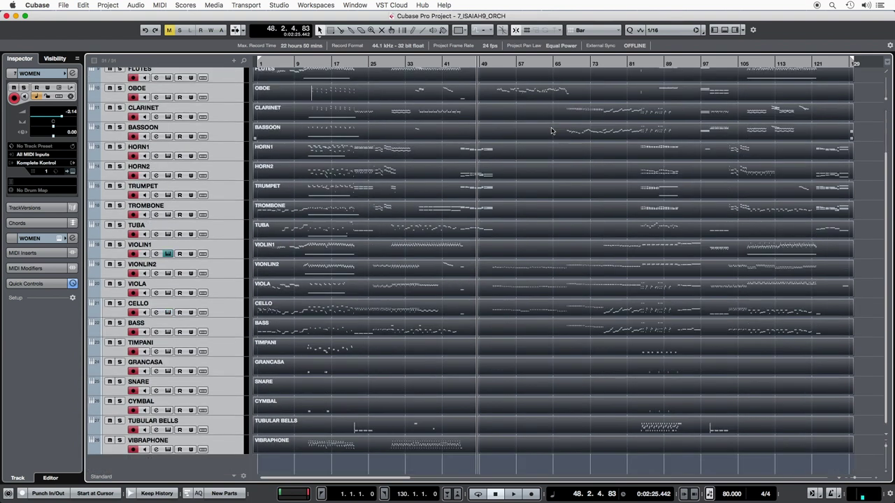
pyautogui.scroll(3, 552, 131)
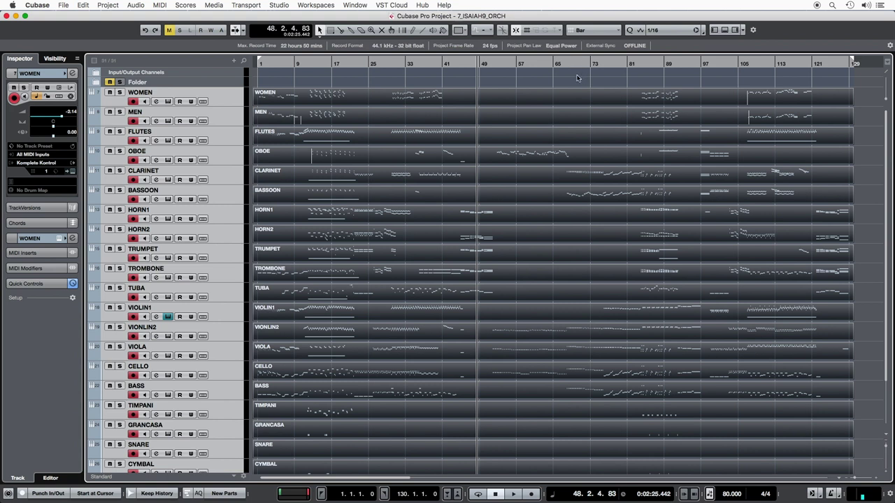
# Move the WOMEN and MEN tracks together to the end of the track list, below VIBRAPHONE
pyautogui.click(233, 96)
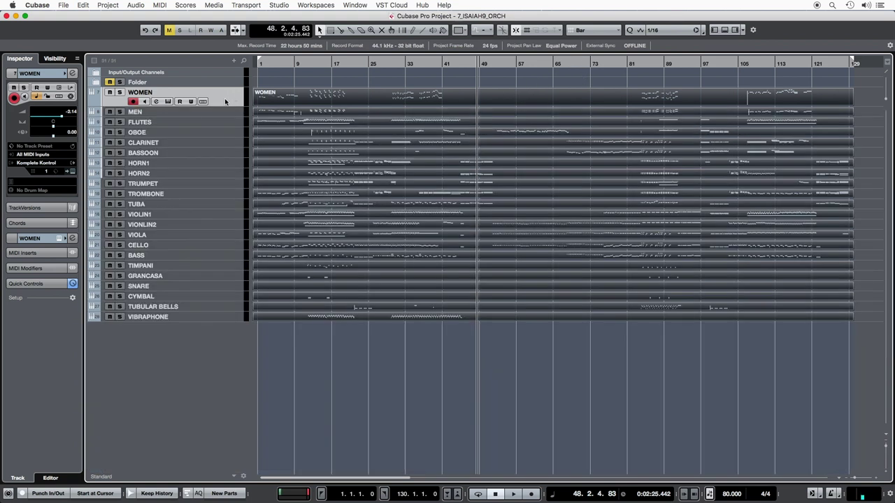
pyautogui.keyDown('shift'); pyautogui.click(224, 113); pyautogui.keyUp('shift')
pyautogui.moveTo(229, 100); pyautogui.dragTo(206, 327)
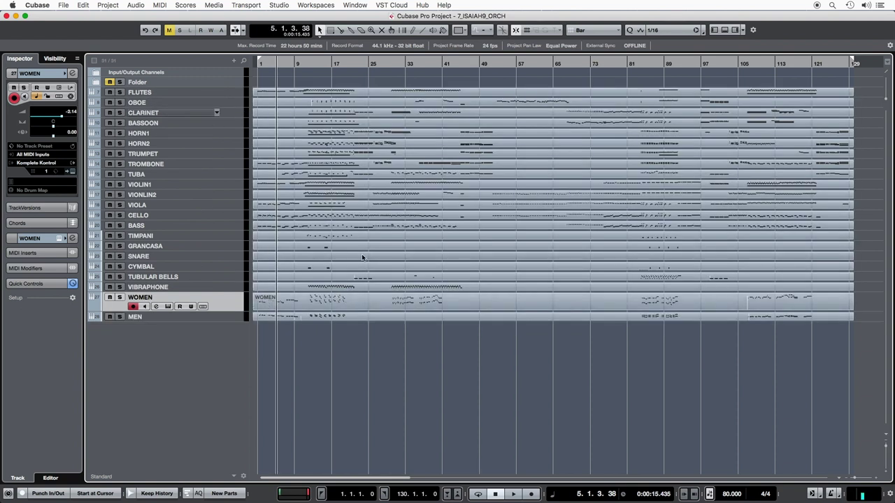
# Remove the empty SNARE track from the project
pyautogui.click(226, 256)
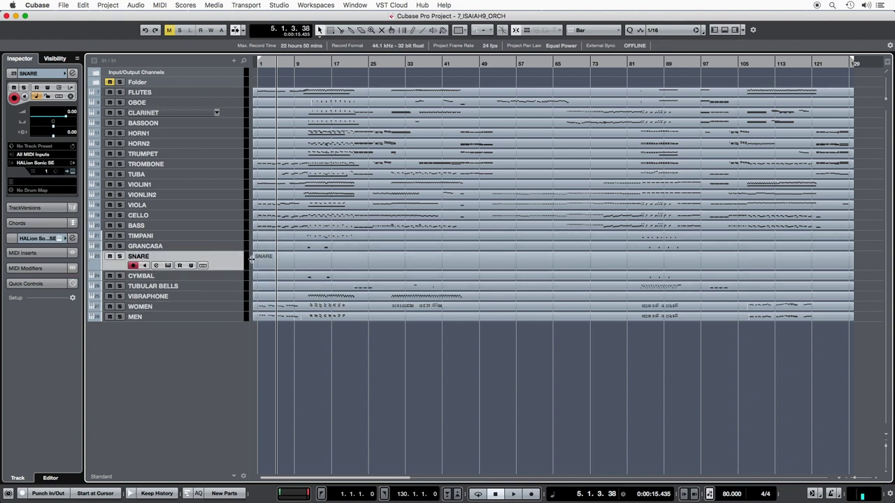
pyautogui.rightClick(235, 261)
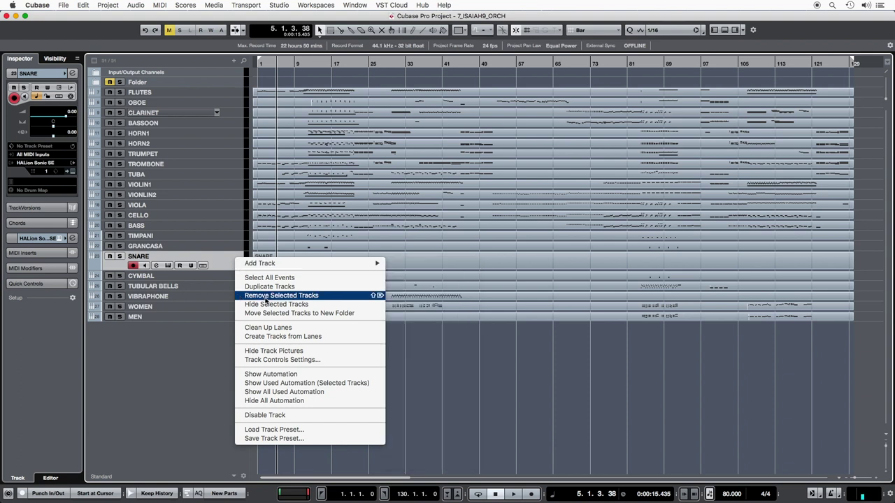
pyautogui.click(266, 296)
pyautogui.click(530, 187)
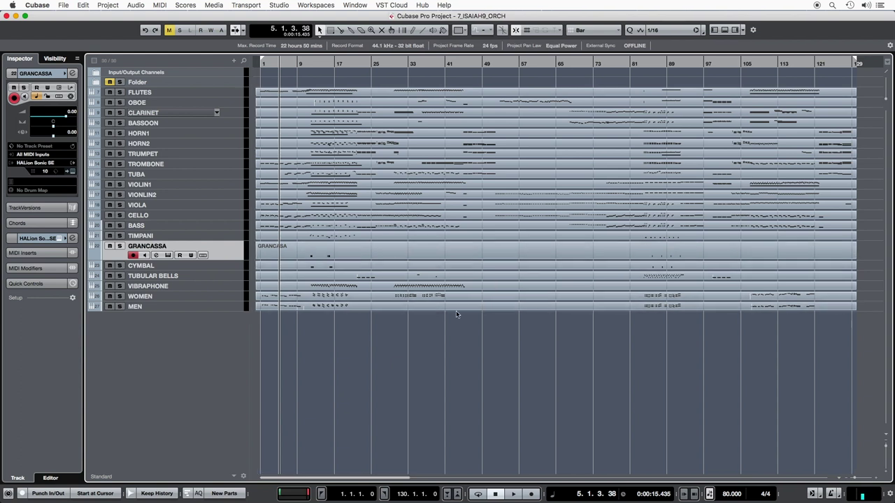
# Select the parts on all tracks from FLUTES down to MEN and open them in the Score Editor
pyautogui.click(227, 91)
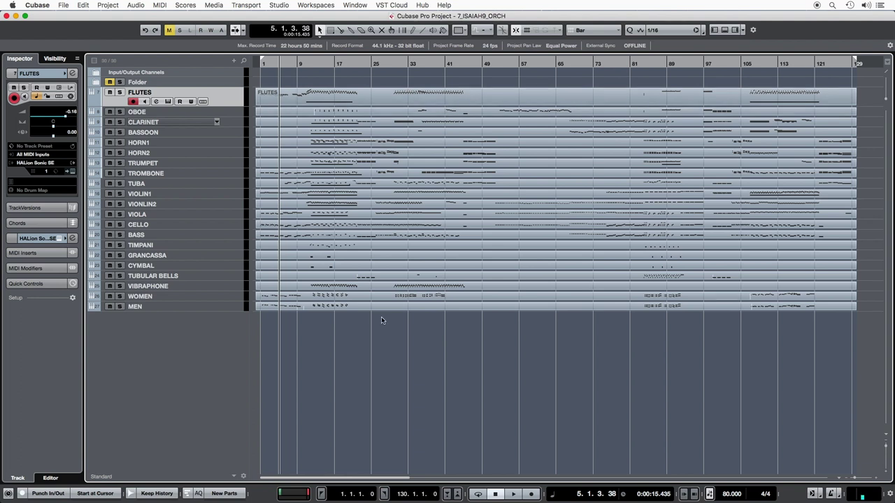
pyautogui.moveTo(367, 326); pyautogui.dragTo(573, 89)
pyautogui.hotkey('shift', 'h')
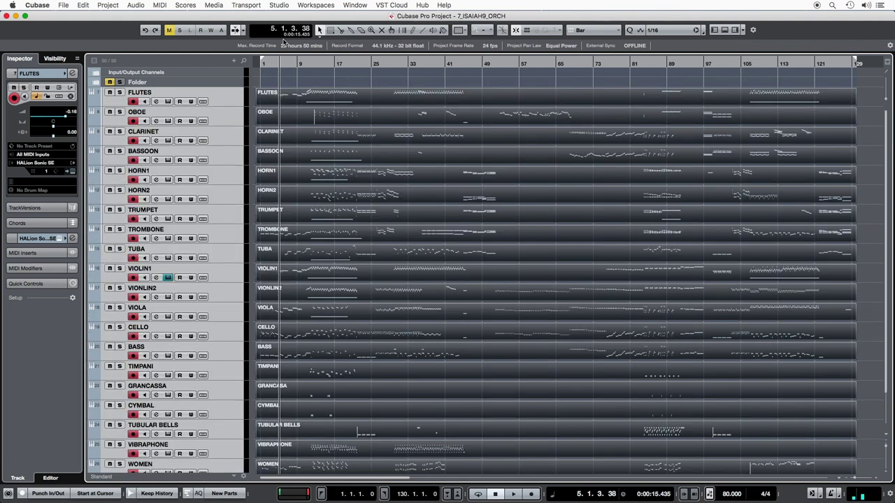
pyautogui.click(183, 4)
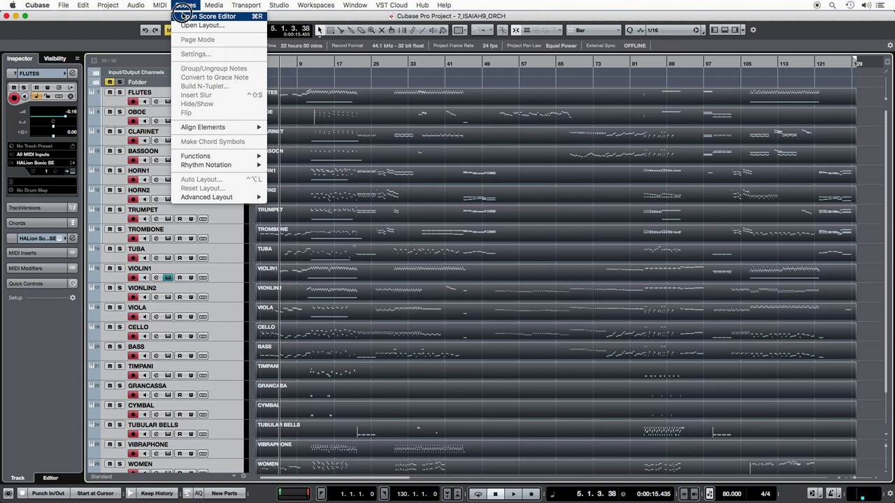
pyautogui.click(189, 23)
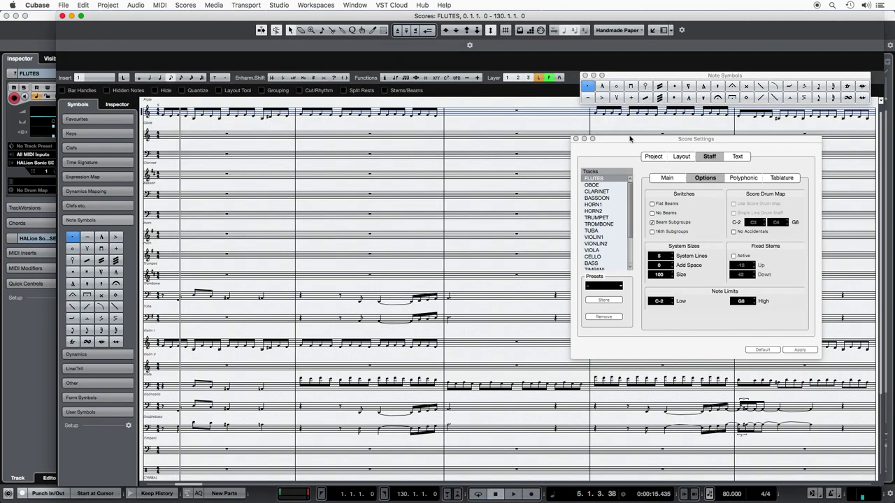
# Move the Score Settings and score windows aside and look through the staves from flutes down to the vocal parts
pyautogui.moveTo(629, 137); pyautogui.dragTo(710, 140)
pyautogui.doubleClick(561, 11)
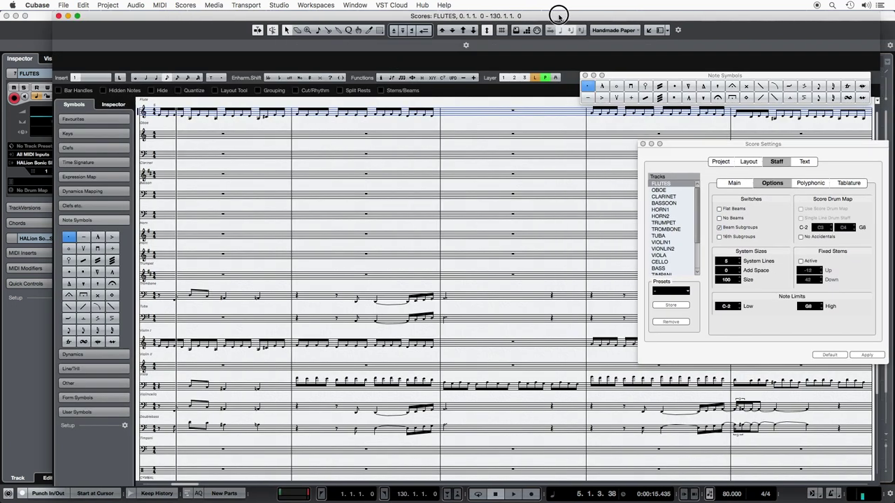
pyautogui.scroll(-3, 457, 248)
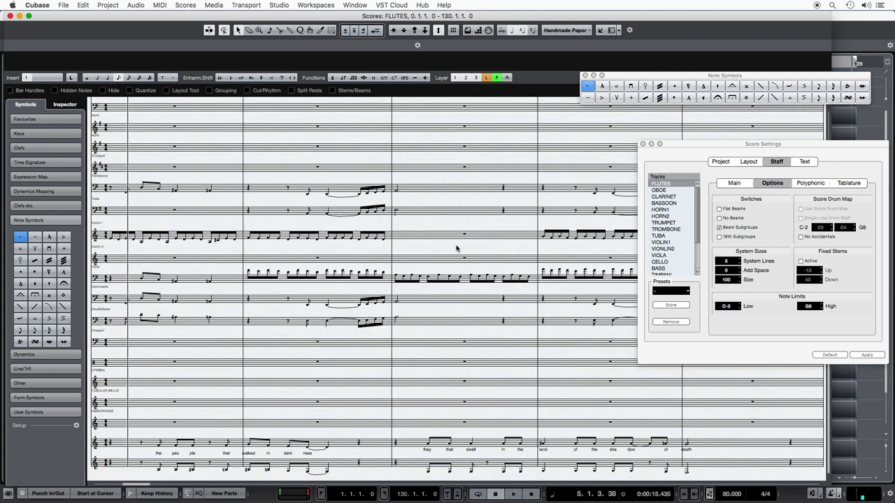
pyautogui.scroll(3, 457, 248)
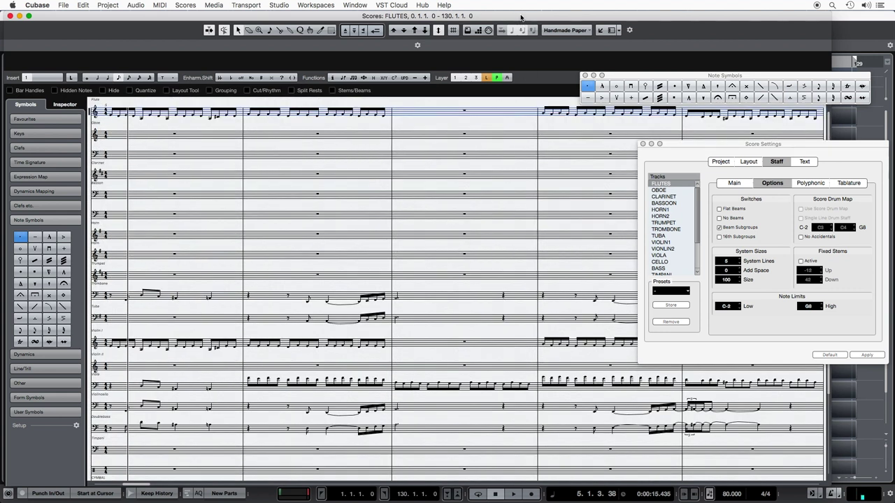
# Return to the project window, open the selected parts in the Key Editor, and shrink its velocity lane to enlarge the note display
pyautogui.hotkey('ctrl', 'Up')
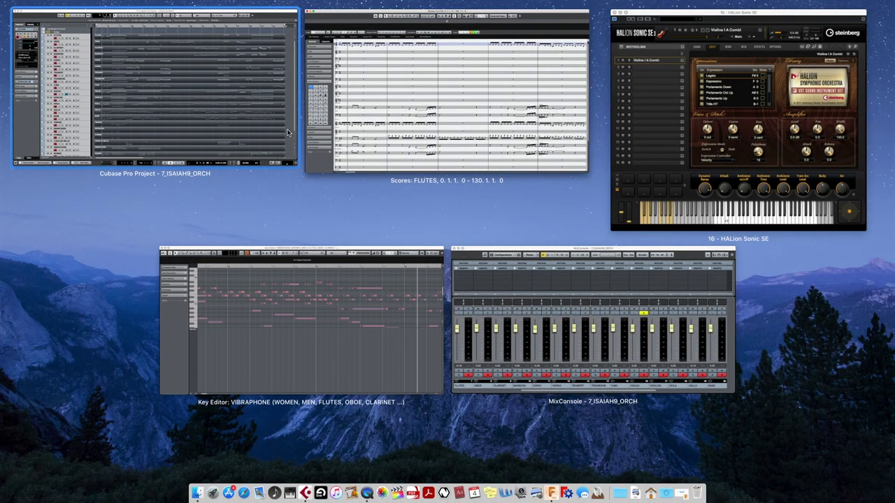
pyautogui.click(287, 133)
pyautogui.moveTo(457, 315); pyautogui.dragTo(458, 300)
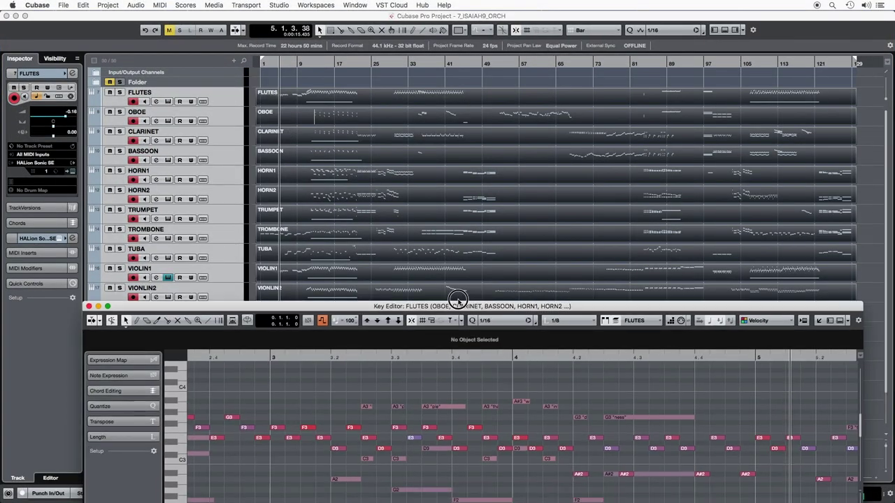
pyautogui.doubleClick(458, 299)
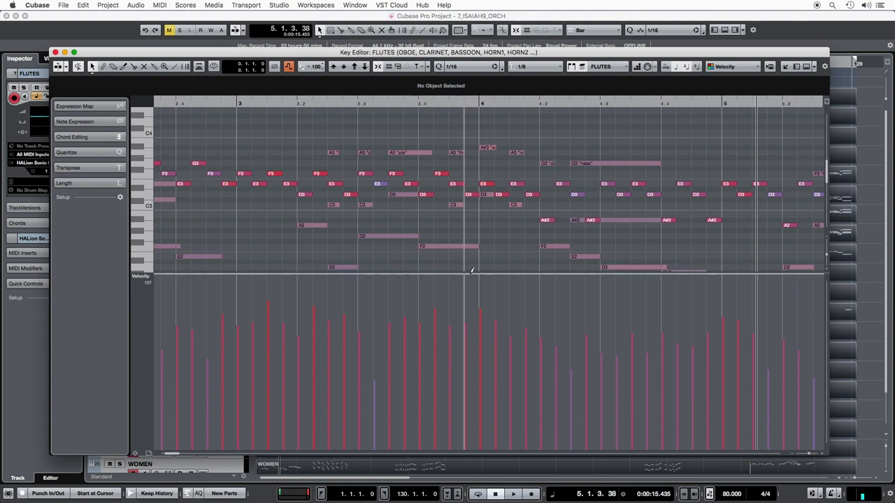
pyautogui.moveTo(469, 274); pyautogui.dragTo(471, 415)
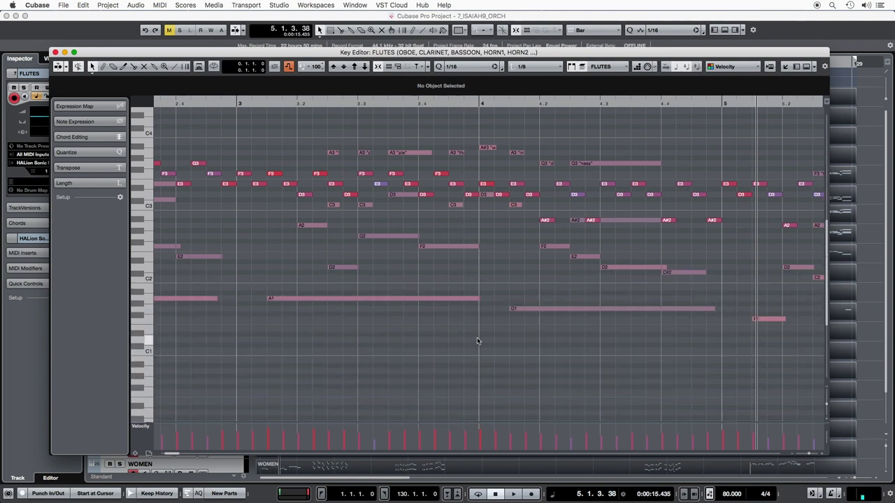
# Examine the combined notes of all instruments in the Key Editor from bar 1 to about bar 47
pyautogui.scroll(2, 476, 340)
pyautogui.scroll(-6, 476, 340)
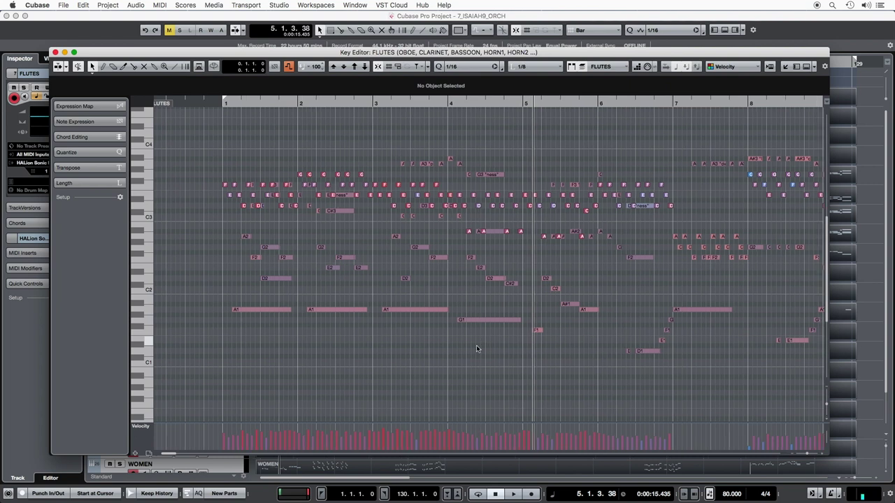
pyautogui.hscroll(10, 482, 358)
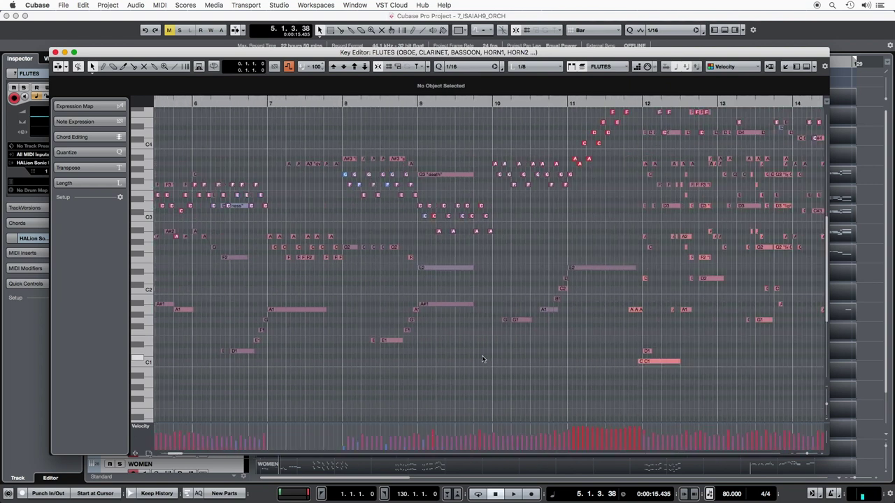
pyautogui.hscroll(10, 482, 358)
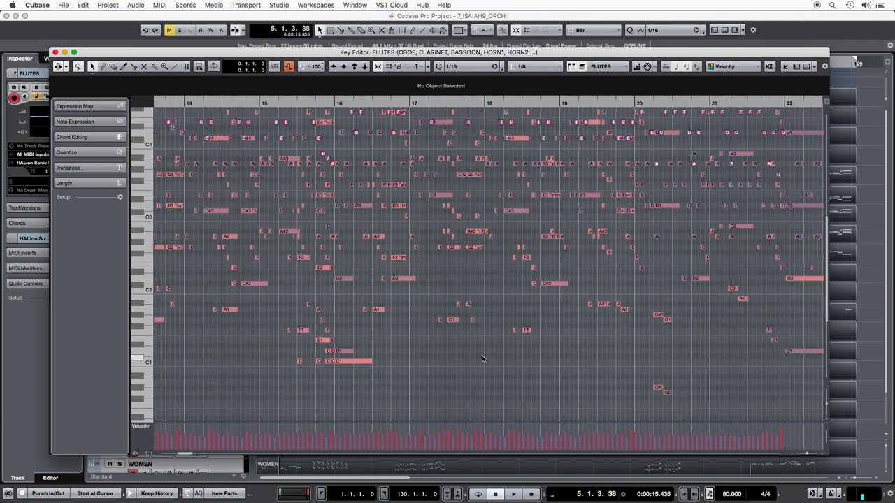
pyautogui.scroll(3, 481, 358)
pyautogui.hscroll(12, 482, 358)
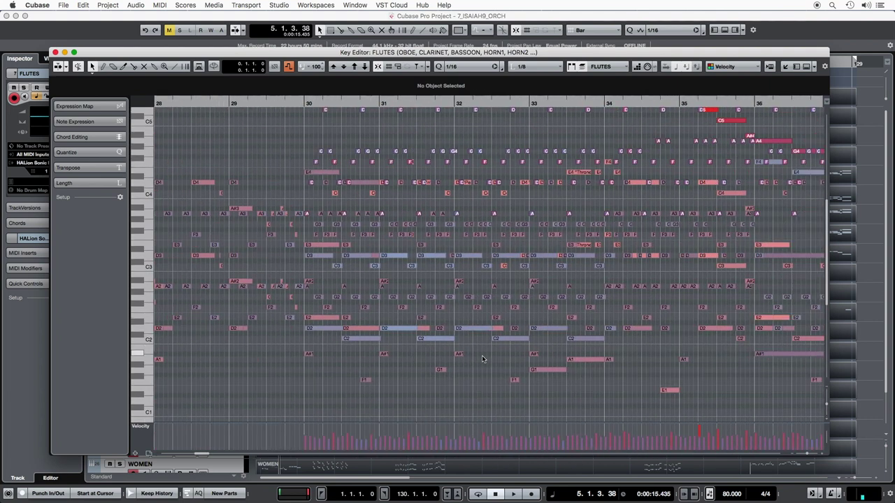
pyautogui.hscroll(4, 482, 359)
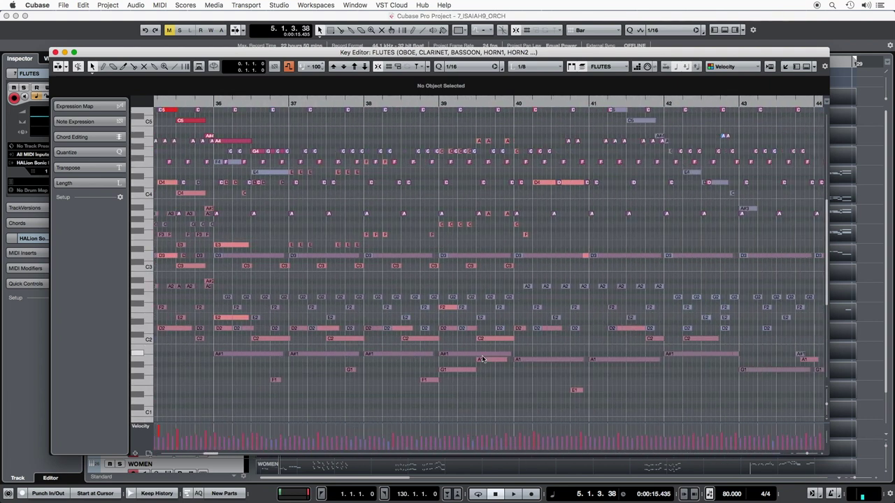
pyautogui.scroll(1, 481, 358)
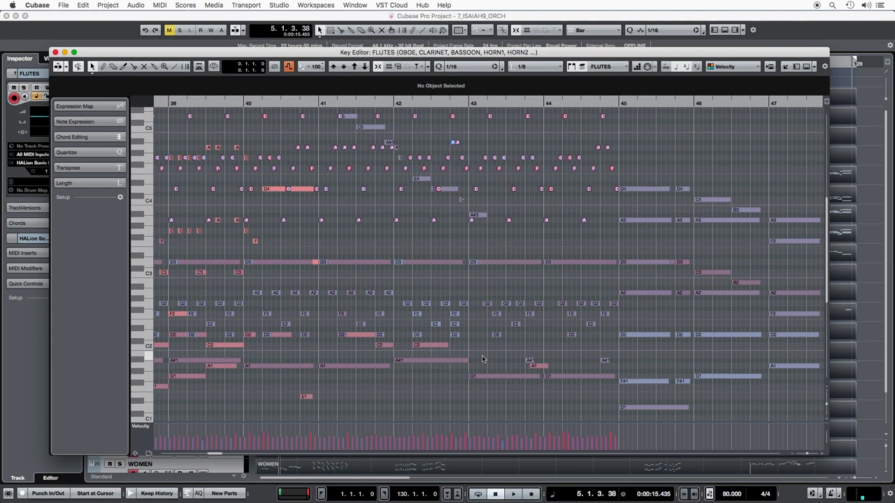
# Return the Key Editor to bar 1, reposition its window, and bring the score window back into view
pyautogui.hscroll(-5, 482, 359)
pyautogui.hscroll(-20, 481, 358)
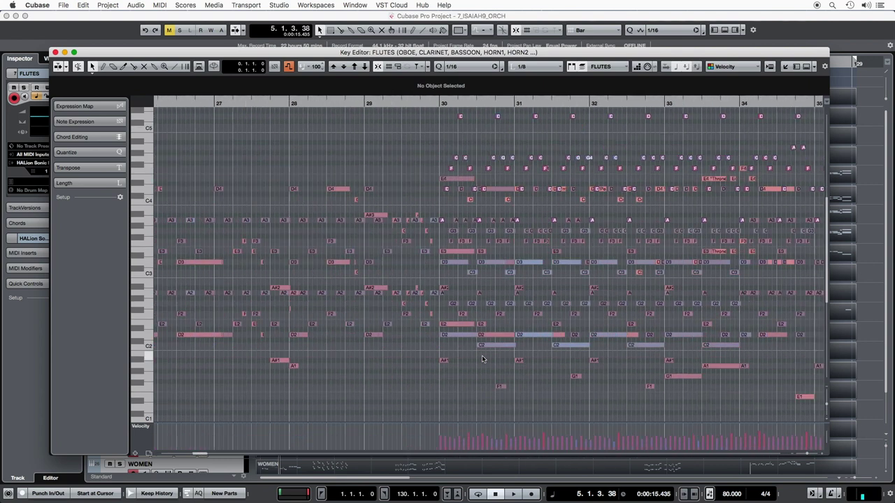
pyautogui.moveTo(453, 53); pyautogui.dragTo(460, 42)
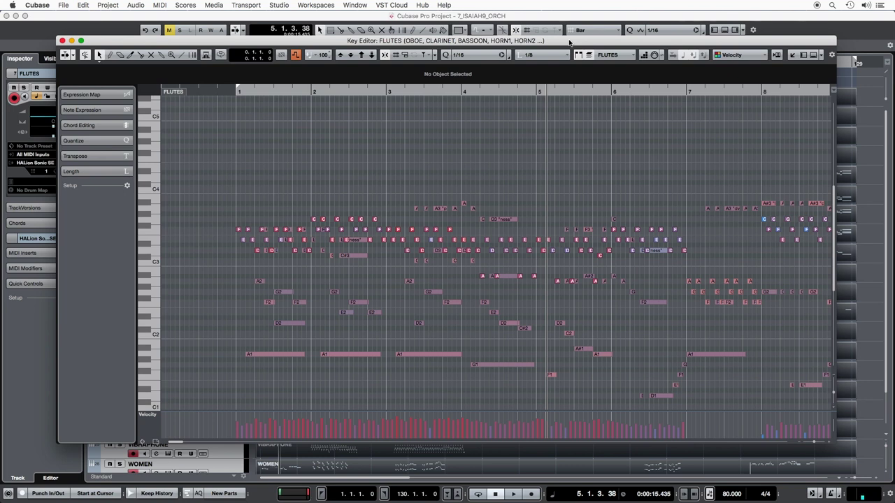
pyautogui.moveTo(569, 44); pyautogui.dragTo(572, 45)
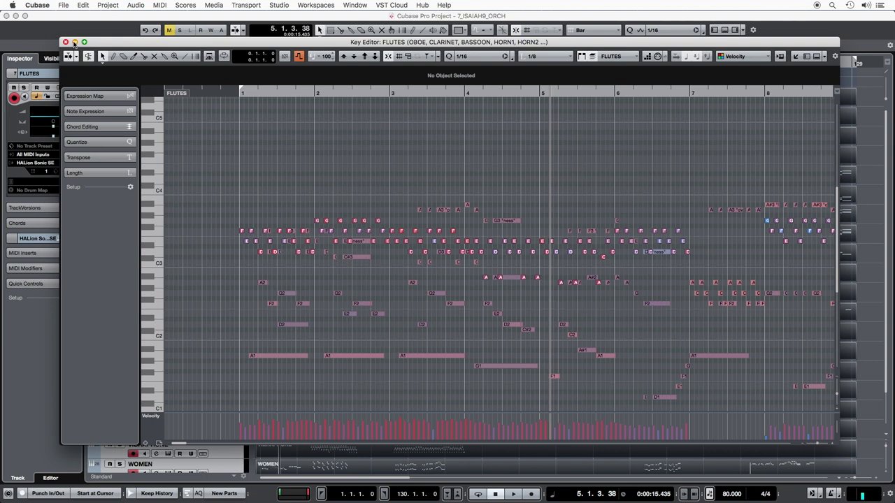
pyautogui.click(75, 43)
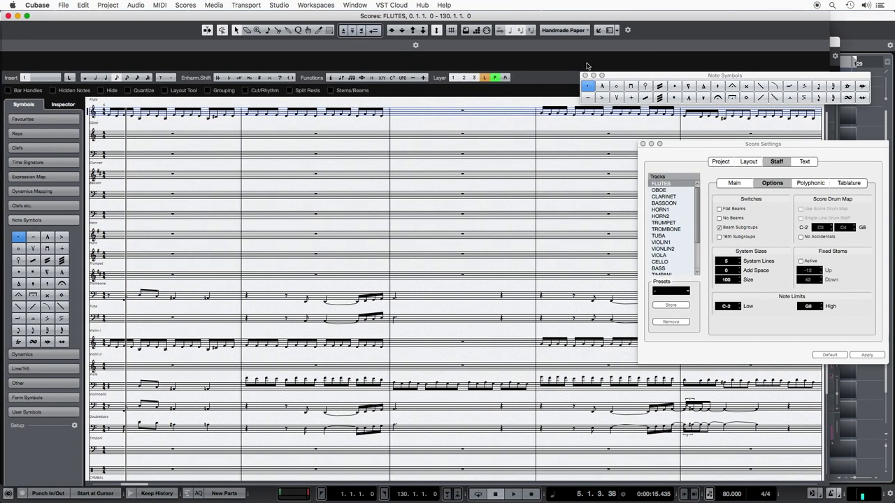
# Reposition the Score Settings window and review the score from the flute staff down to the vocal staves
pyautogui.moveTo(677, 145); pyautogui.dragTo(596, 117)
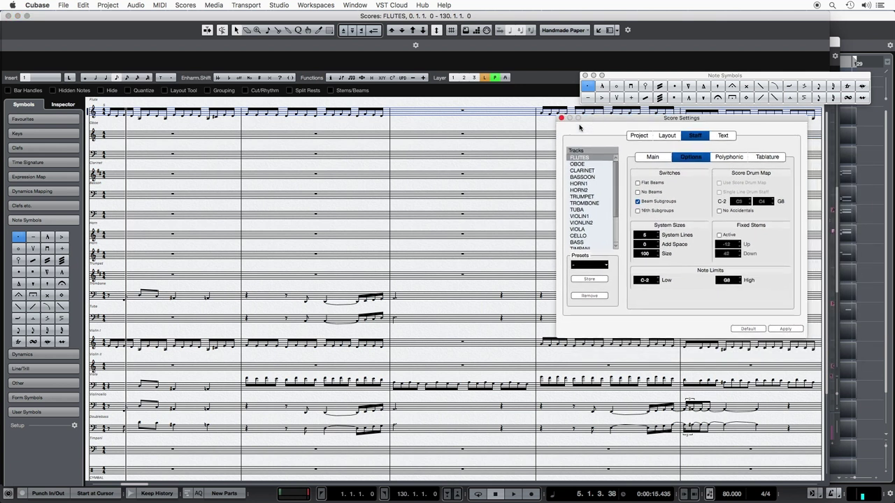
pyautogui.moveTo(599, 118); pyautogui.dragTo(422, 157)
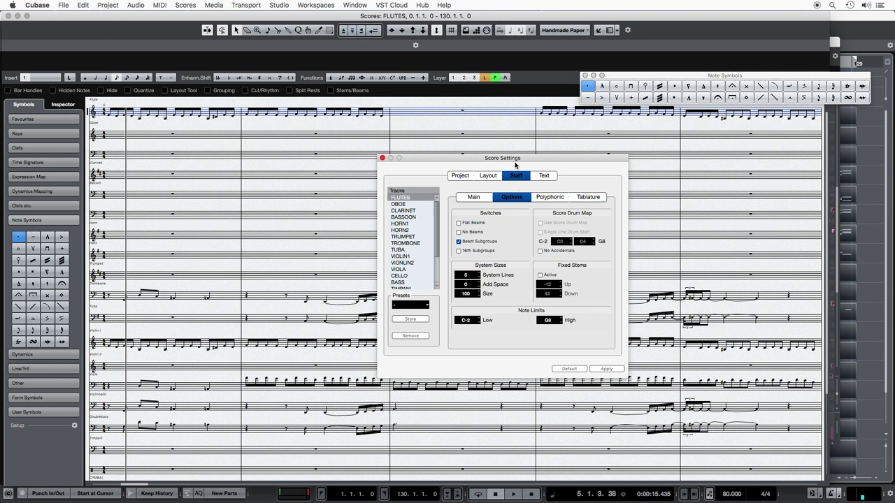
pyautogui.moveTo(515, 165); pyautogui.dragTo(760, 144)
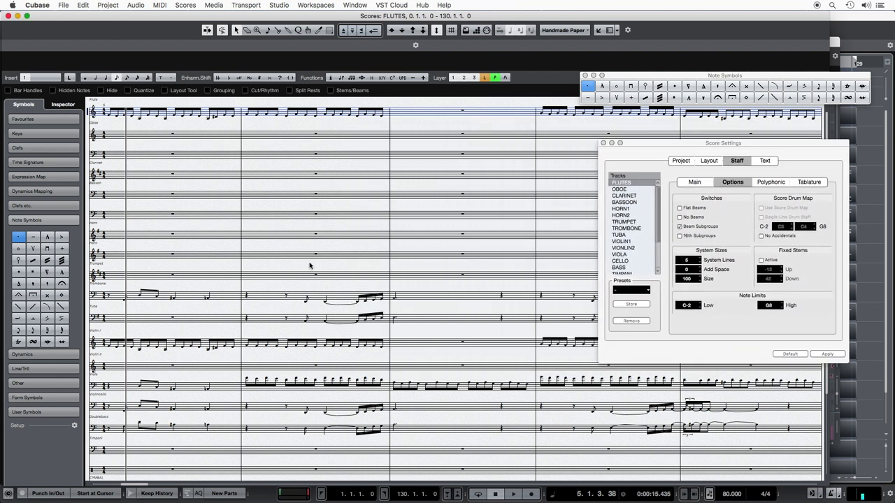
pyautogui.scroll(-5, 310, 265)
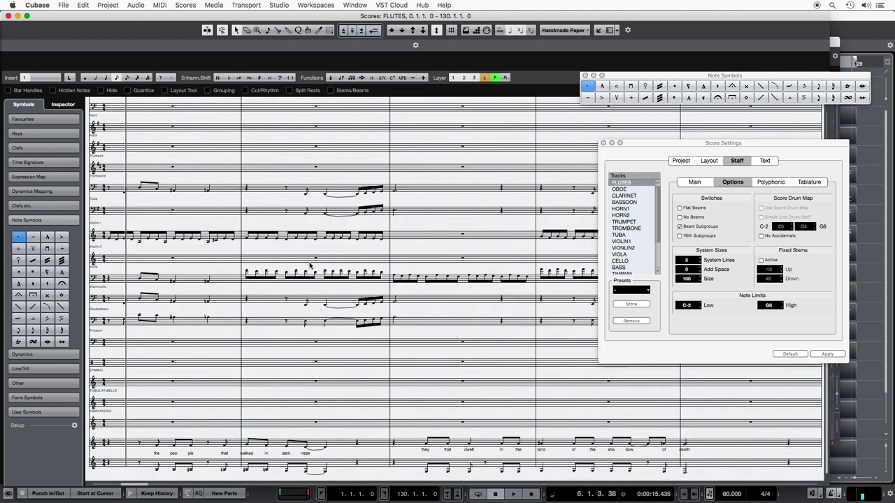
pyautogui.scroll(5, 310, 264)
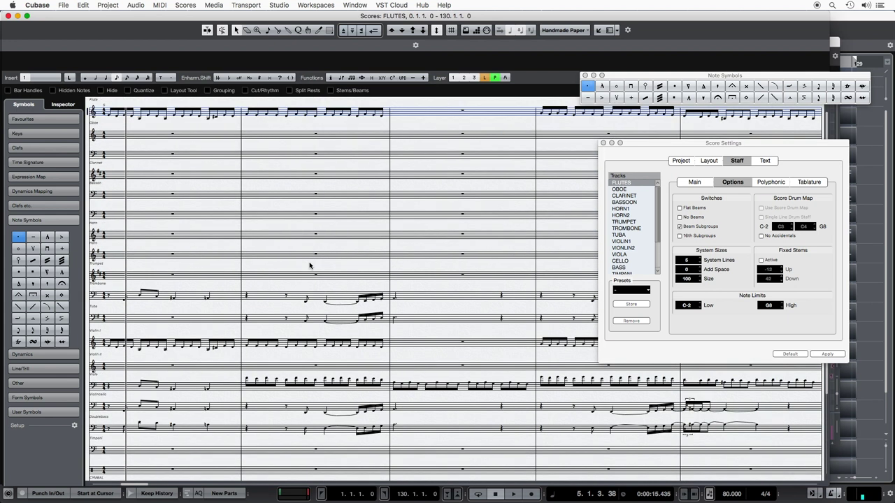
# Switch the score to Page Mode and place the Score Settings window beside the first page
pyautogui.click(183, 4)
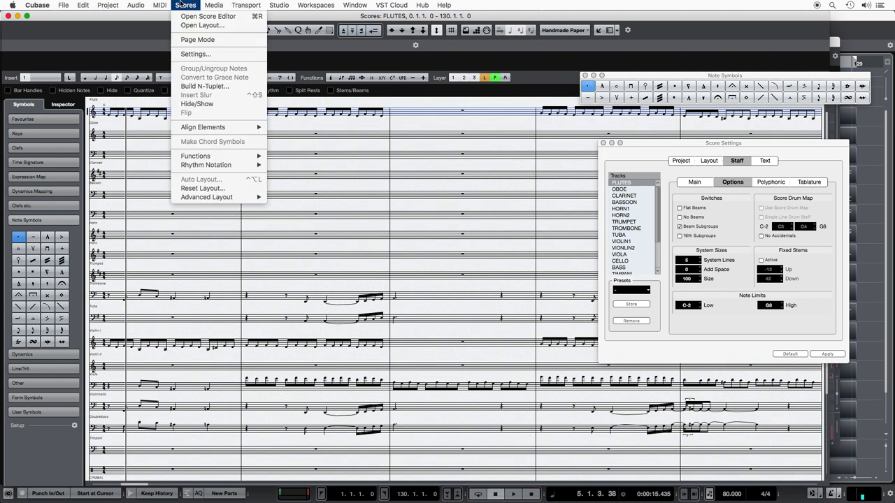
pyautogui.click(195, 42)
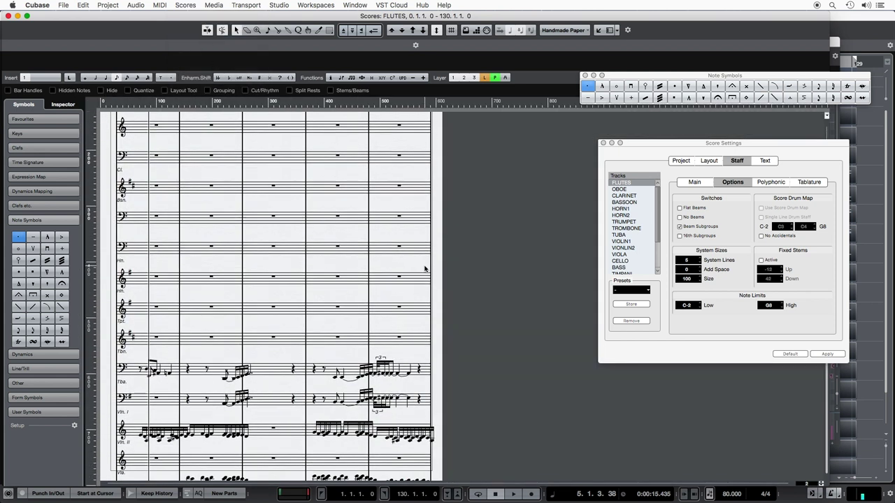
pyautogui.scroll(-3, 424, 268)
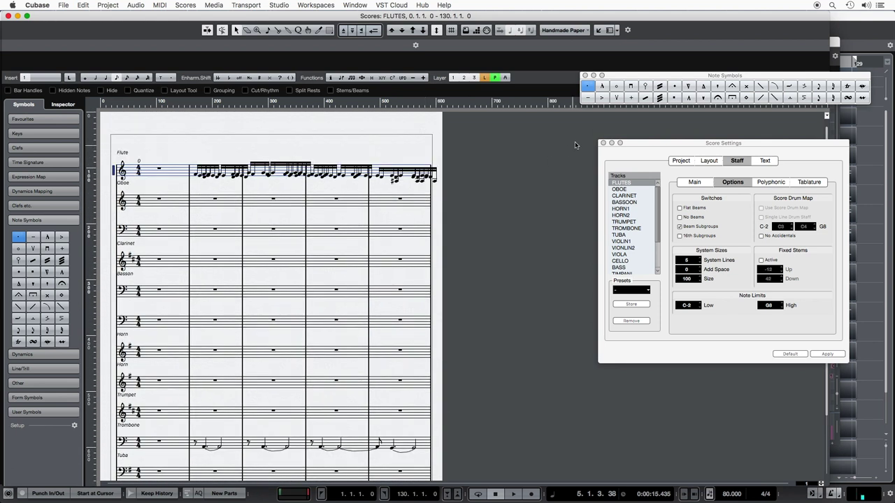
pyautogui.moveTo(647, 143); pyautogui.dragTo(549, 152)
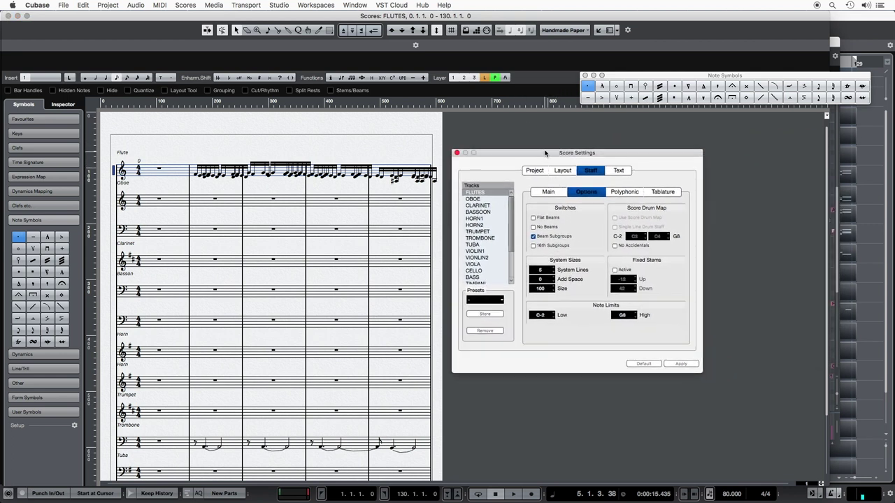
pyautogui.moveTo(618, 155); pyautogui.dragTo(614, 158)
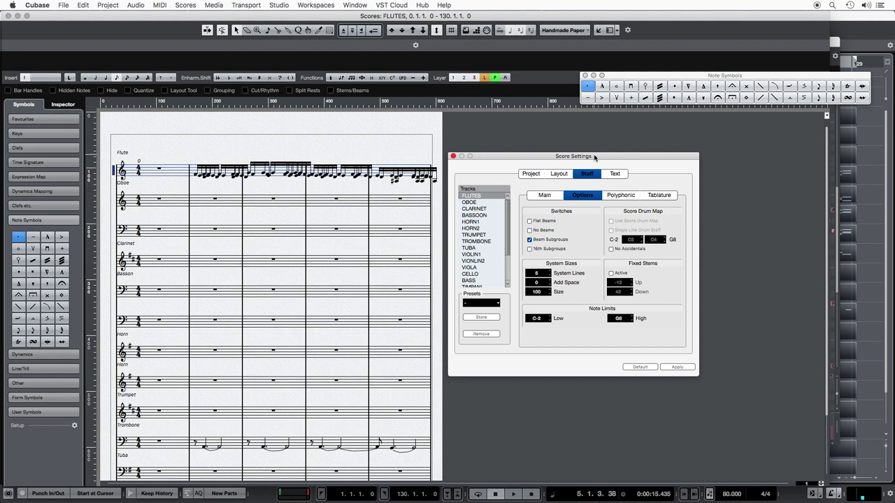
pyautogui.moveTo(594, 158); pyautogui.dragTo(595, 150)
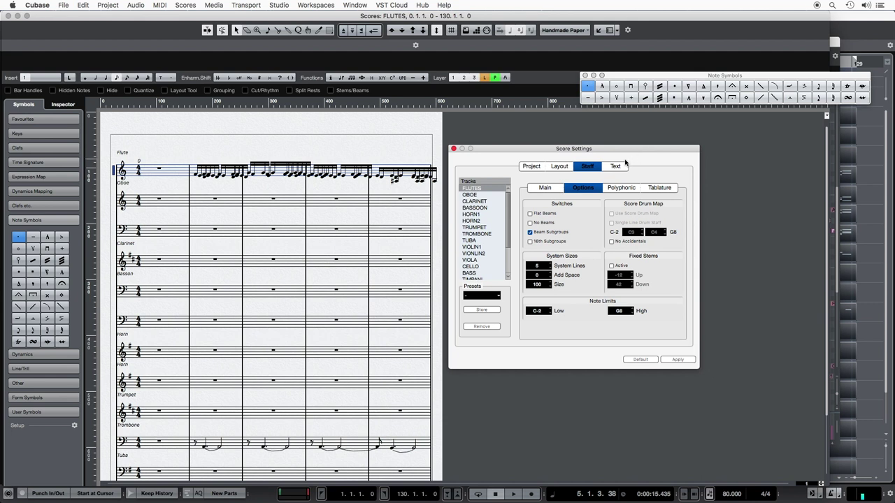
# In the layout settings for Layout FLUTES, set the size to 50% and multi-rests to 1, enable Staff Separators, and apply them
pyautogui.click(545, 187)
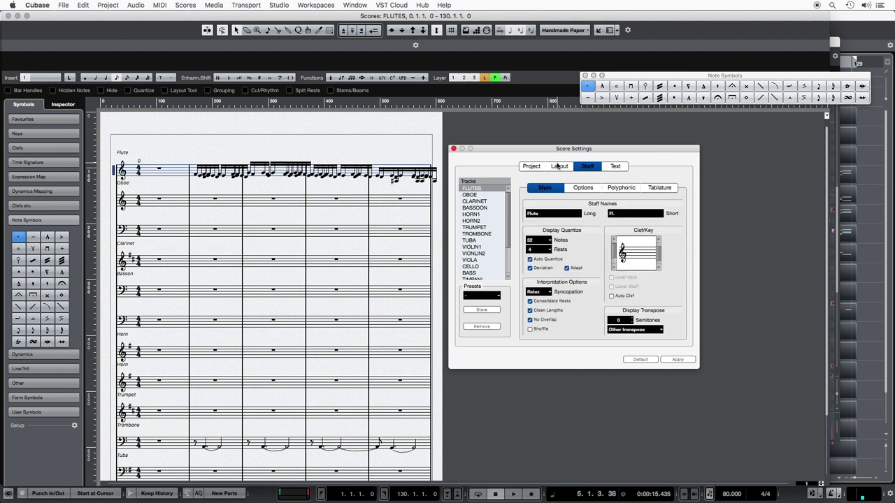
pyautogui.click(560, 165)
pyautogui.moveTo(605, 151); pyautogui.dragTo(605, 126)
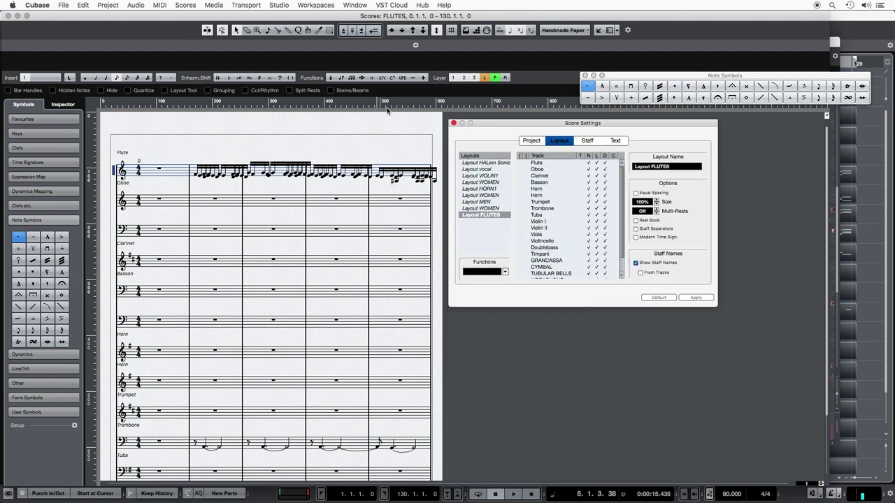
pyautogui.doubleClick(641, 220)
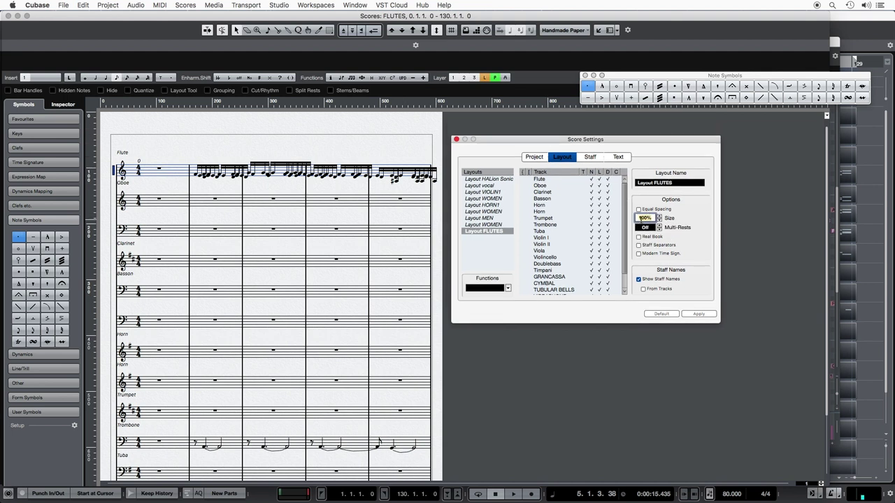
pyautogui.press('Return')
pyautogui.click(659, 225)
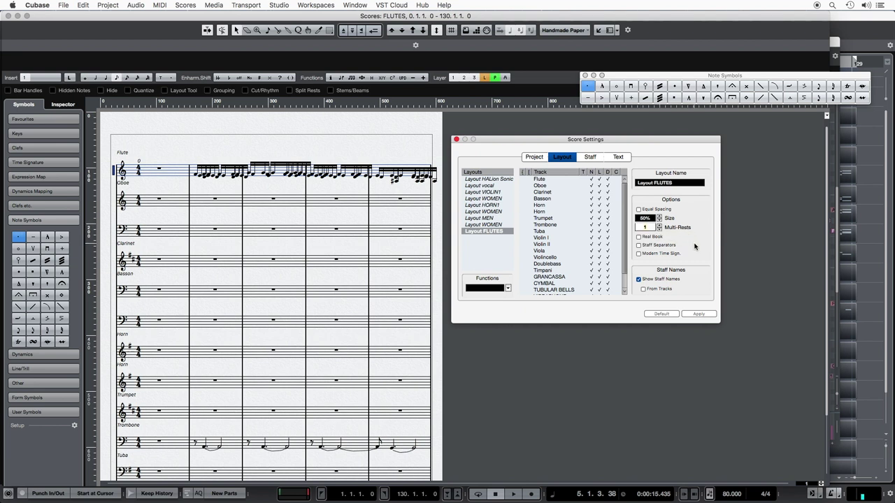
pyautogui.click(637, 247)
pyautogui.click(698, 314)
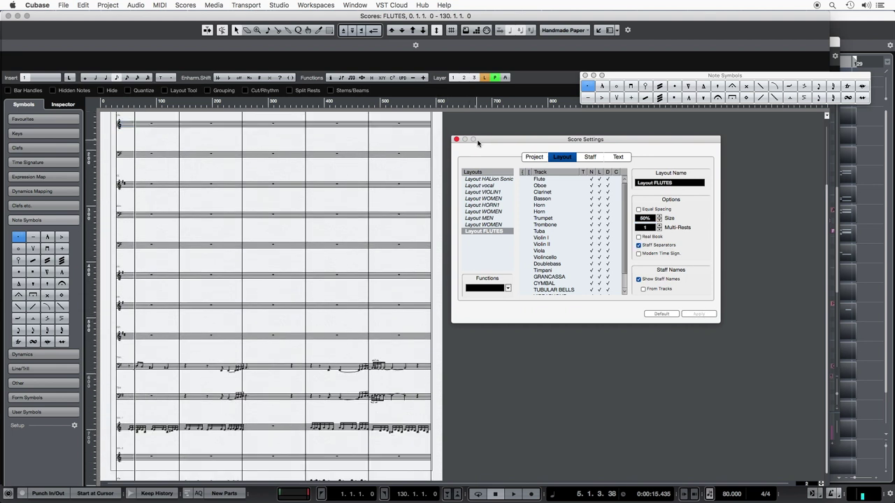
# Run Auto Layout on the score with the Optimize All option
pyautogui.click(186, 5)
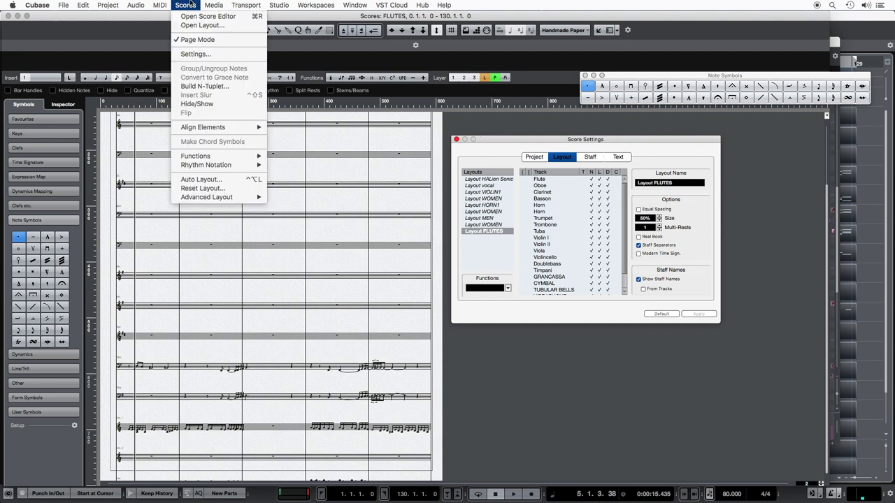
pyautogui.click(201, 183)
pyautogui.moveTo(617, 158); pyautogui.dragTo(569, 133)
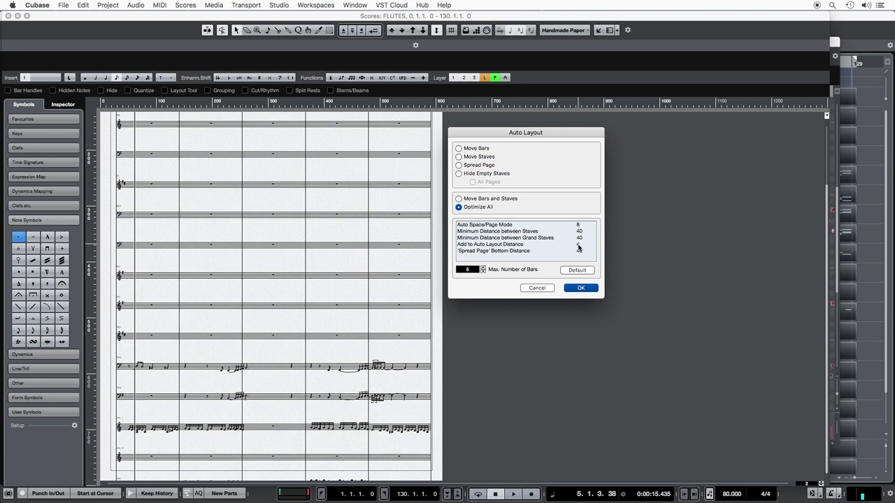
pyautogui.click(581, 288)
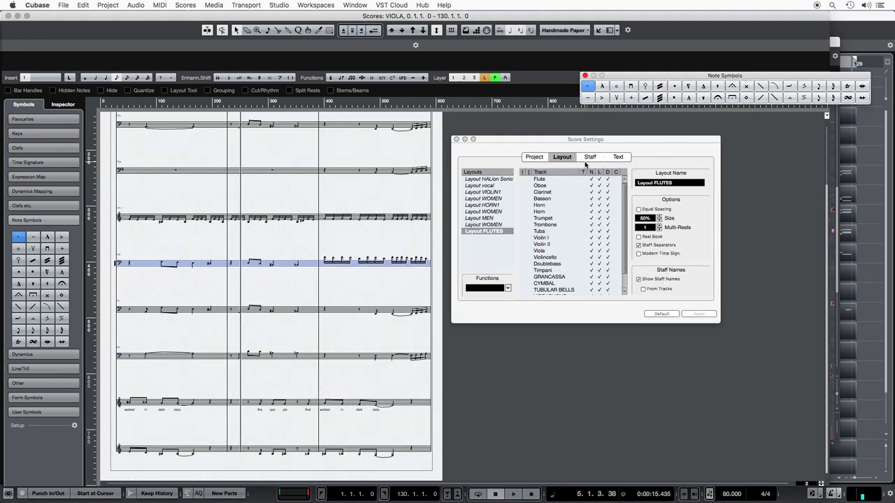
# Review the staff spacing across the rearranged score pages, back to the full first page
pyautogui.scroll(2, 444, 171)
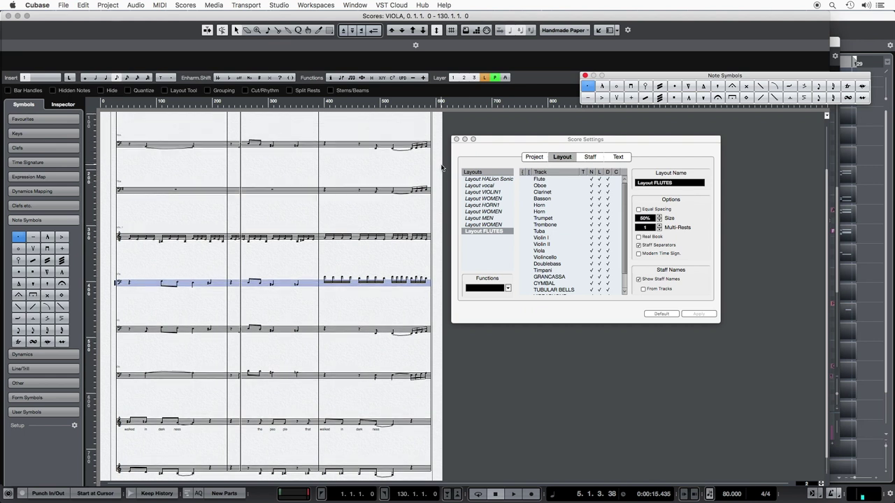
pyautogui.scroll(5, 436, 189)
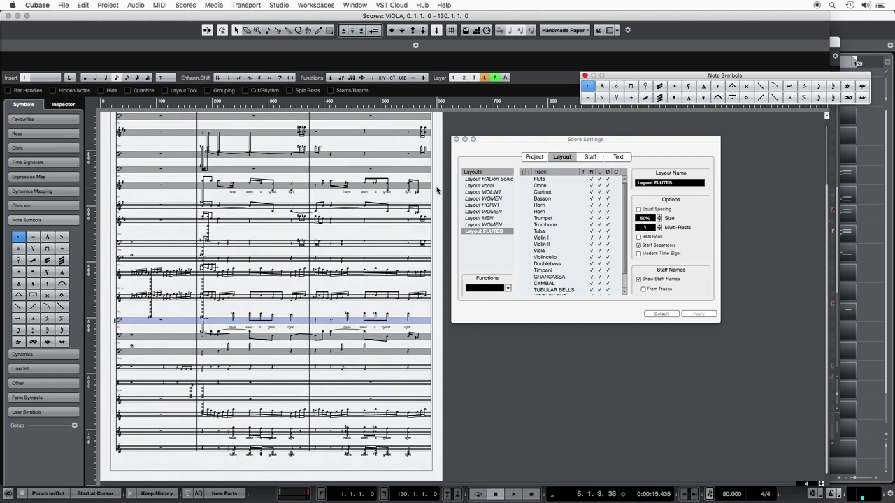
pyautogui.scroll(10, 437, 189)
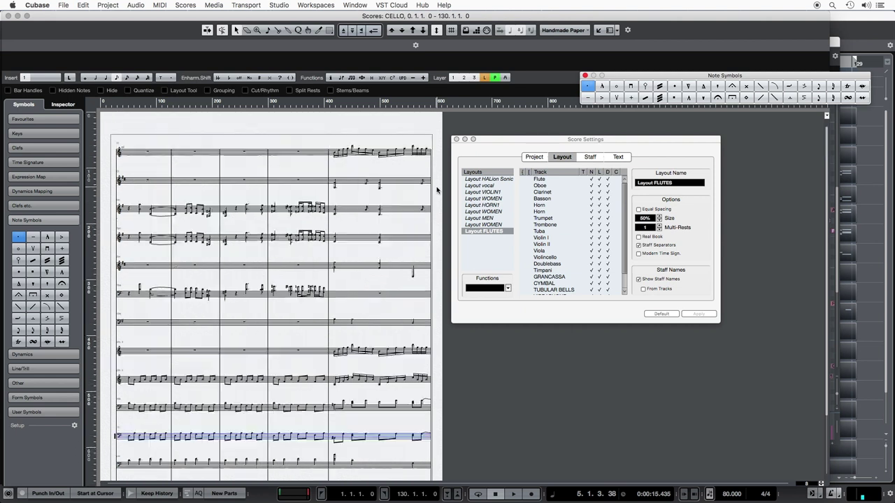
pyautogui.scroll(8, 436, 189)
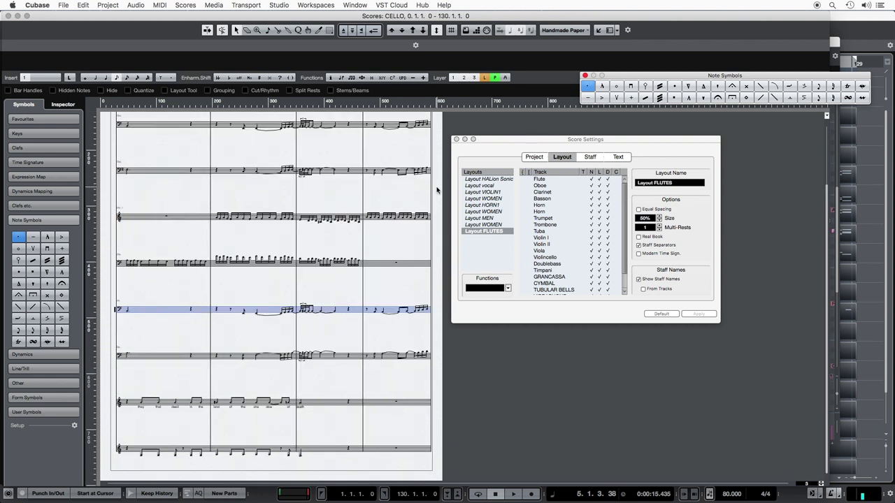
pyautogui.moveTo(497, 141); pyautogui.dragTo(512, 165)
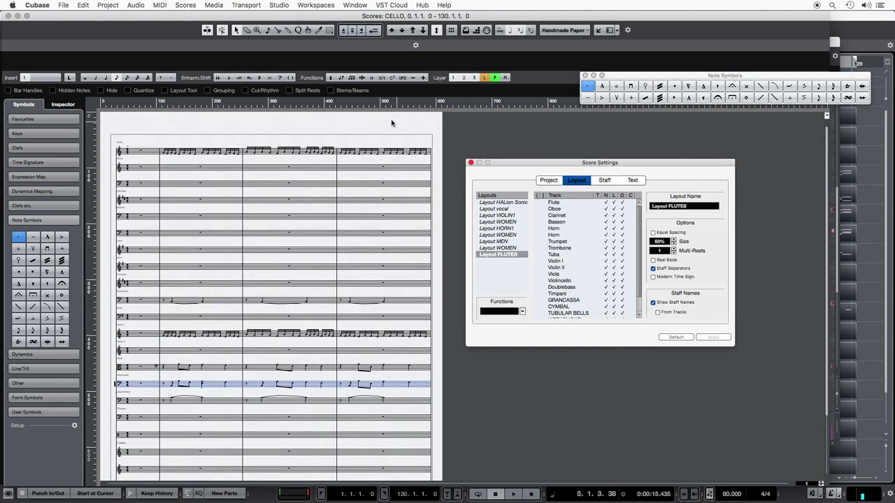
pyautogui.scroll(-5, 391, 134)
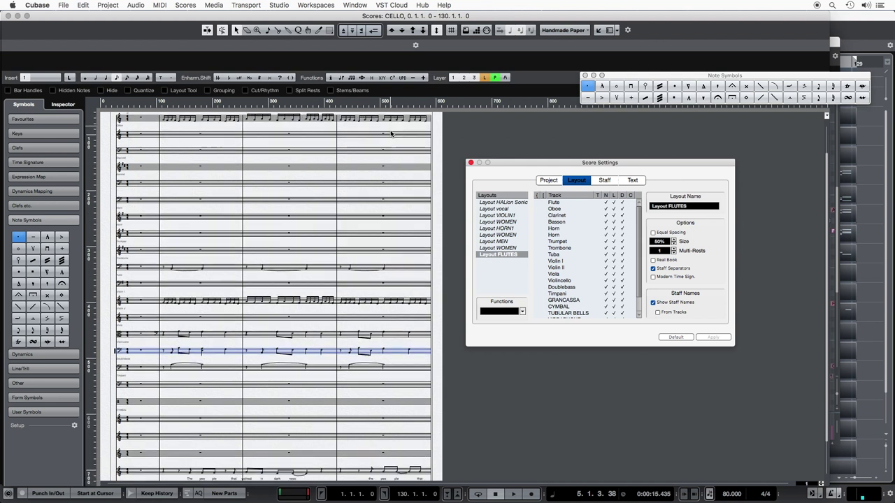
pyautogui.scroll(-2, 446, 142)
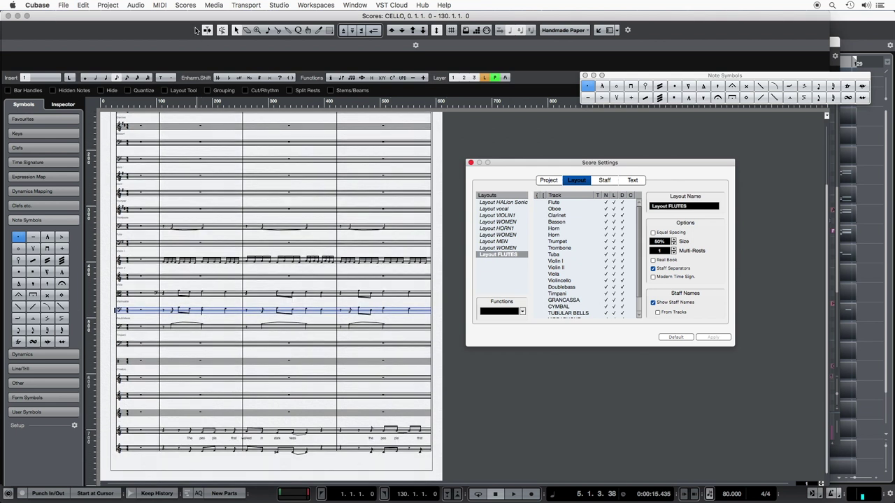
# Move the score window out of the way and bring the project window to the front
pyautogui.click(505, 324)
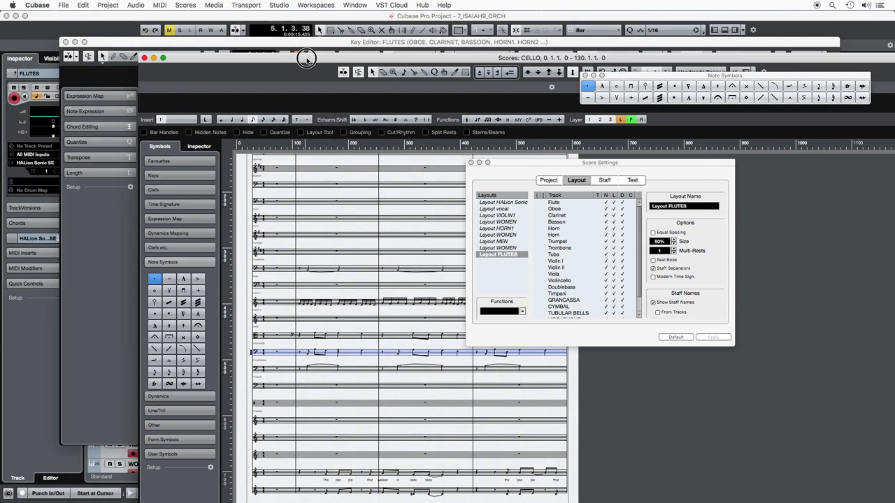
pyautogui.hotkey('ctrl', 'Up')
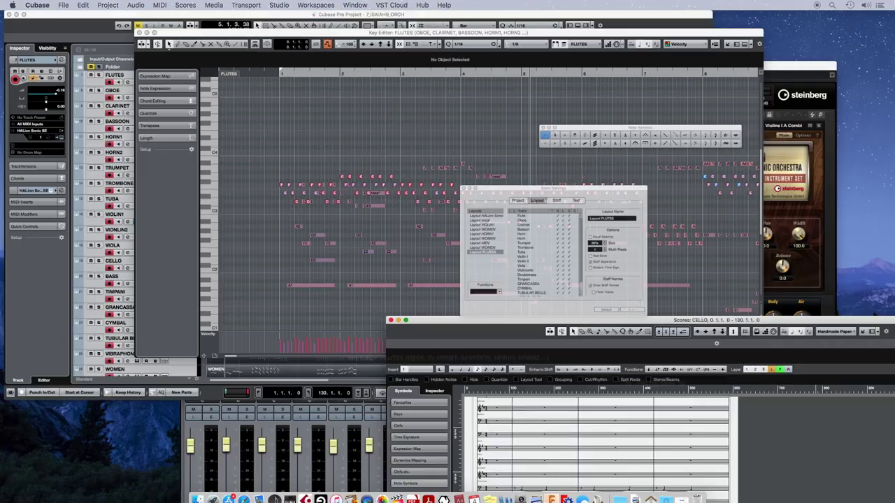
pyautogui.click(292, 77)
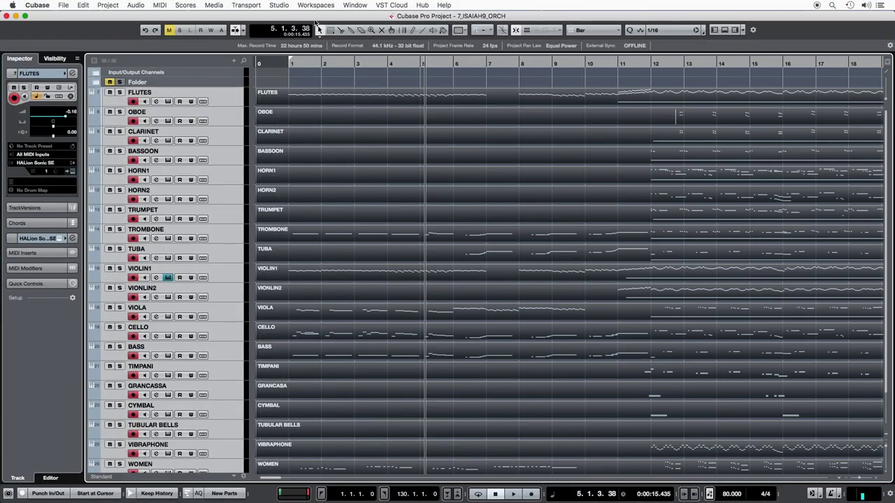
# Split the selected parts on all tracks at bar 1 with the Split tool
pyautogui.rightClick(344, 79)
pyautogui.click(370, 74)
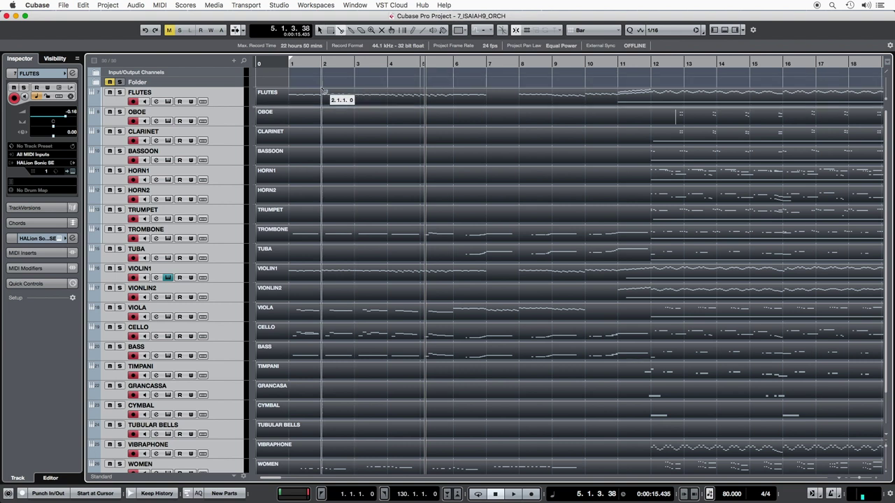
pyautogui.click(289, 97)
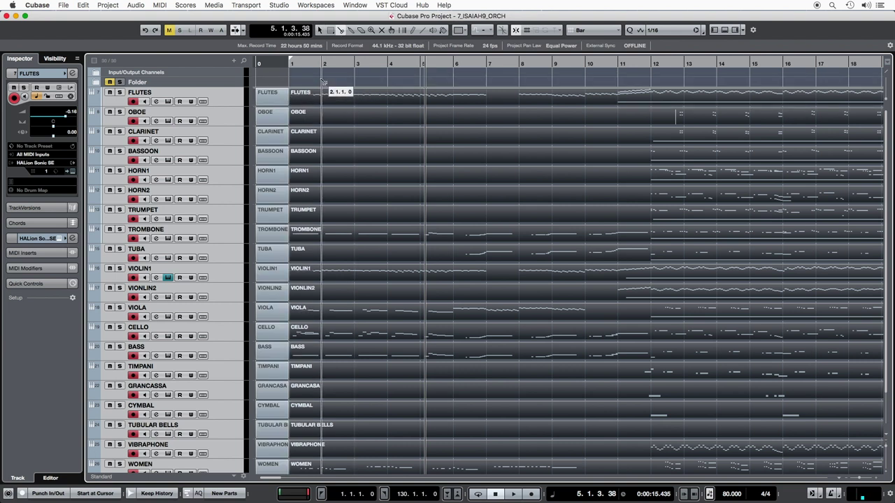
# Erase the leftover empty parts before bar 1 on all tracks and return to the Object Selection tool
pyautogui.rightClick(320, 78)
pyautogui.click(365, 76)
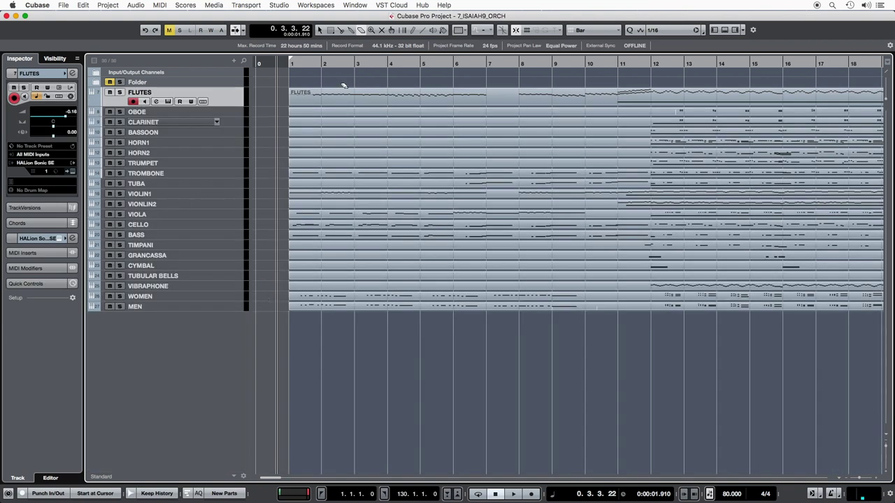
pyautogui.press('1')
# Split the parts on all tracks at bar 129 and erase the leftover pieces after it
pyautogui.hscroll(20, 587, 388)
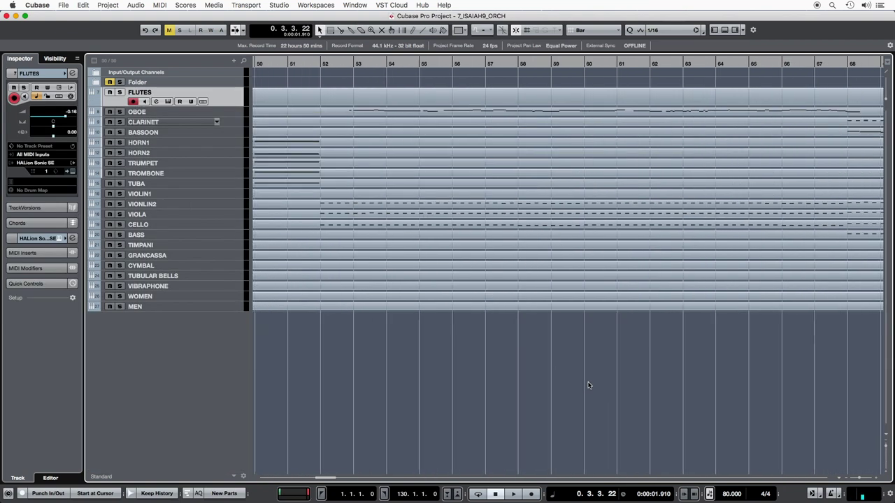
pyautogui.hscroll(15, 588, 386)
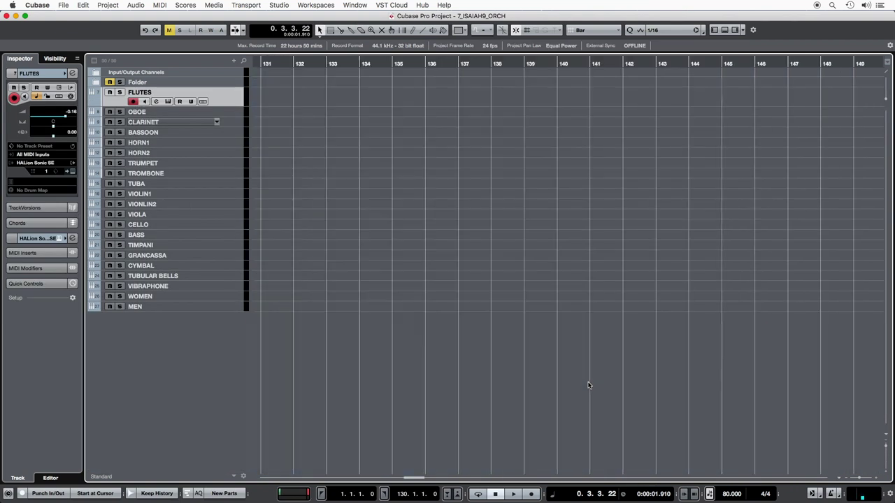
pyautogui.hscroll(-6, 555, 109)
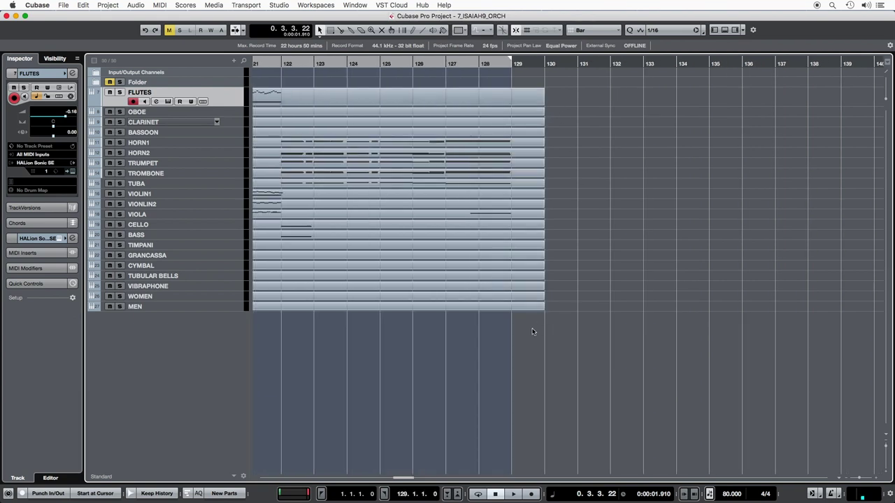
pyautogui.click(535, 84)
pyautogui.hotkey('shift', 'h')
pyautogui.rightClick(573, 111)
pyautogui.click(598, 110)
pyautogui.press('super+a')
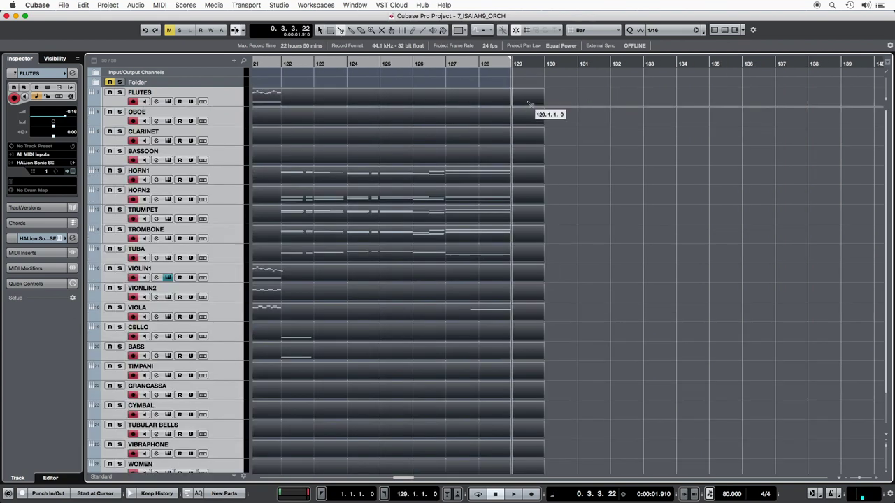
pyautogui.rightClick(580, 120)
pyautogui.click(609, 121)
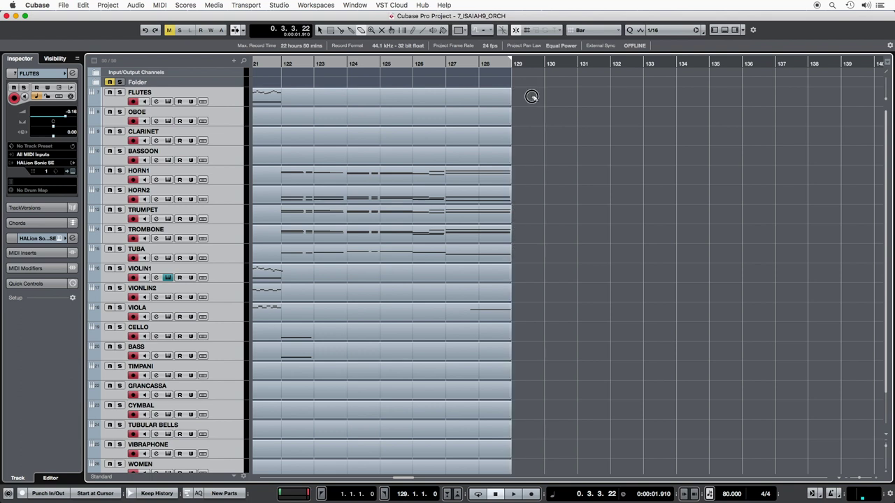
# Select all the trimmed parts from bar 1 and open them together in the Score Editor
pyautogui.hotkey('shift', 'g')
pyautogui.hscroll(-20, 584, 172)
pyautogui.hscroll(-20, 587, 182)
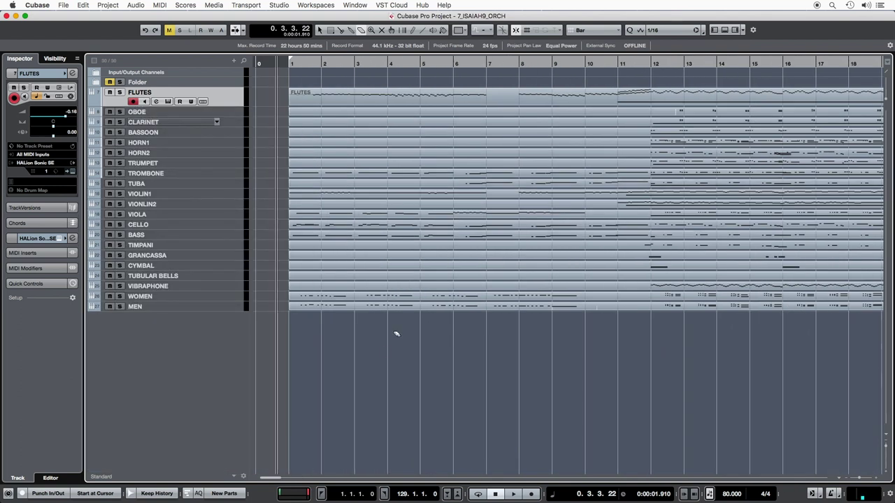
pyautogui.moveTo(378, 342); pyautogui.dragTo(481, 81)
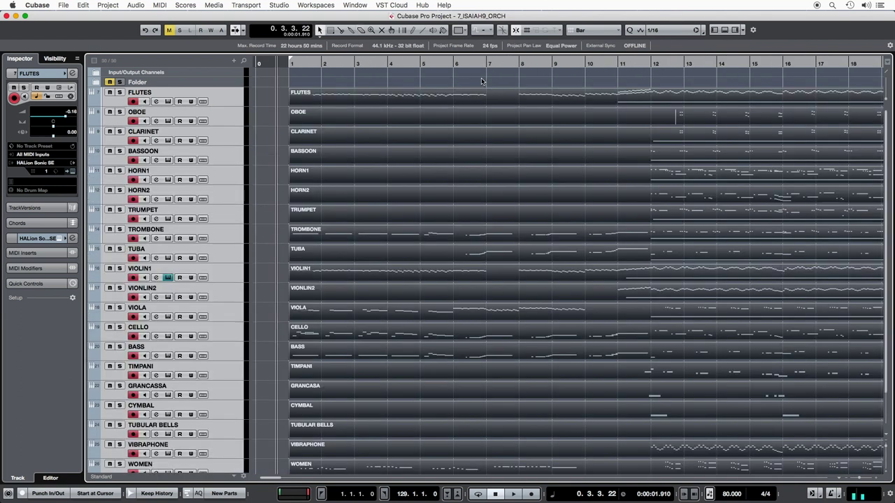
pyautogui.press('super+r')
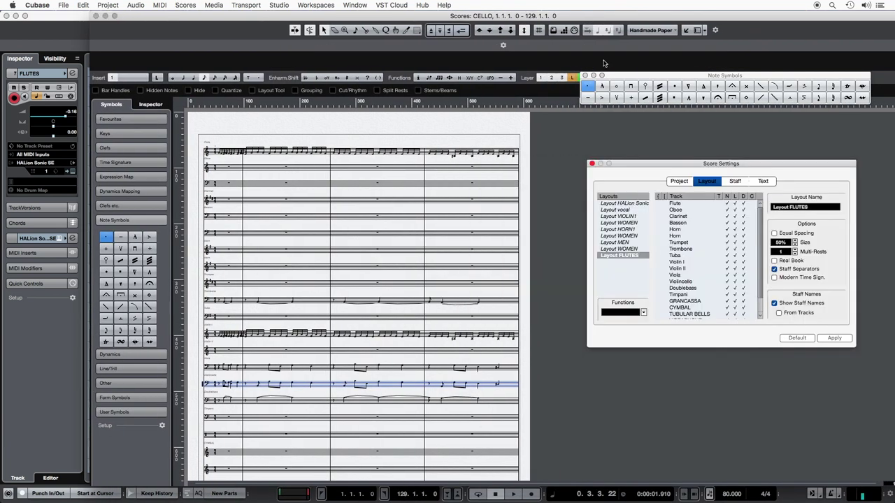
pyautogui.doubleClick(261, 19)
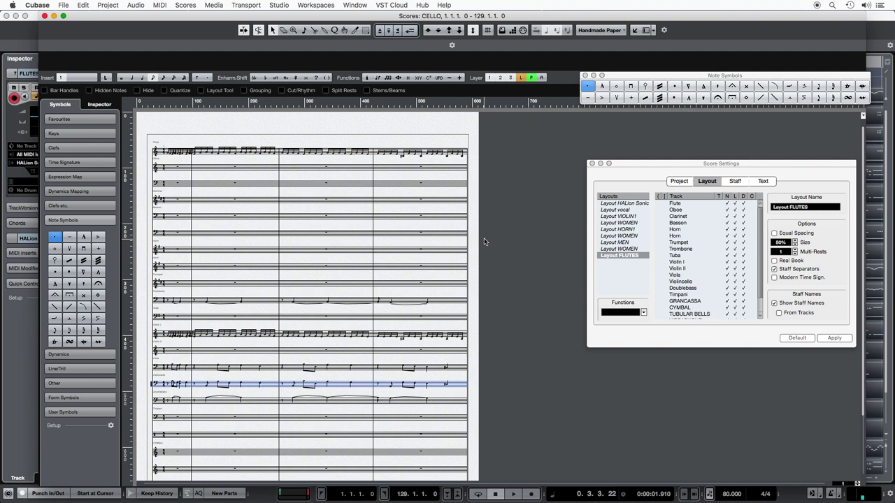
pyautogui.press('h')
# Rename the Layout FLUTES entry in the score settings as SCORE and apply it
pyautogui.moveTo(666, 165); pyautogui.dragTo(449, 199)
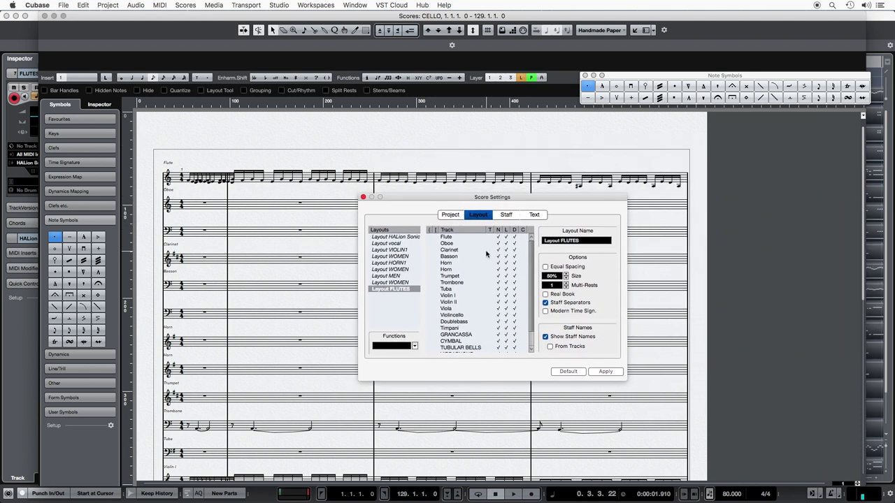
pyautogui.moveTo(480, 203); pyautogui.dragTo(482, 205)
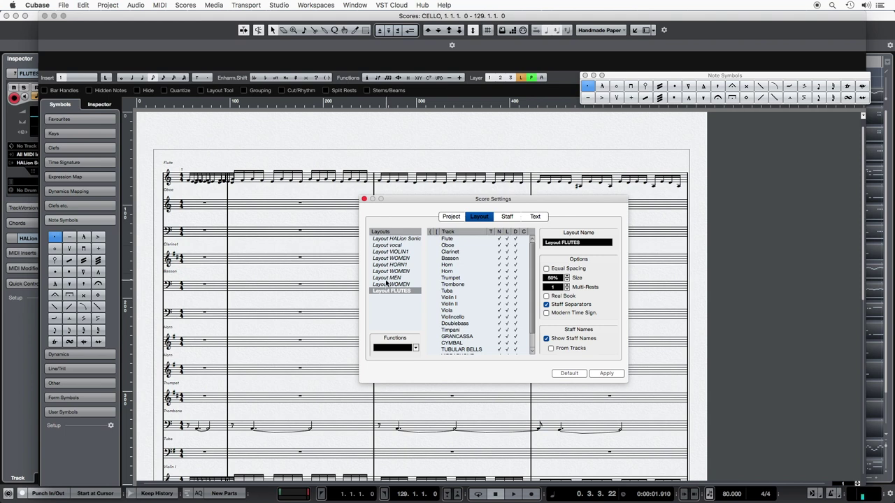
pyautogui.doubleClick(383, 16)
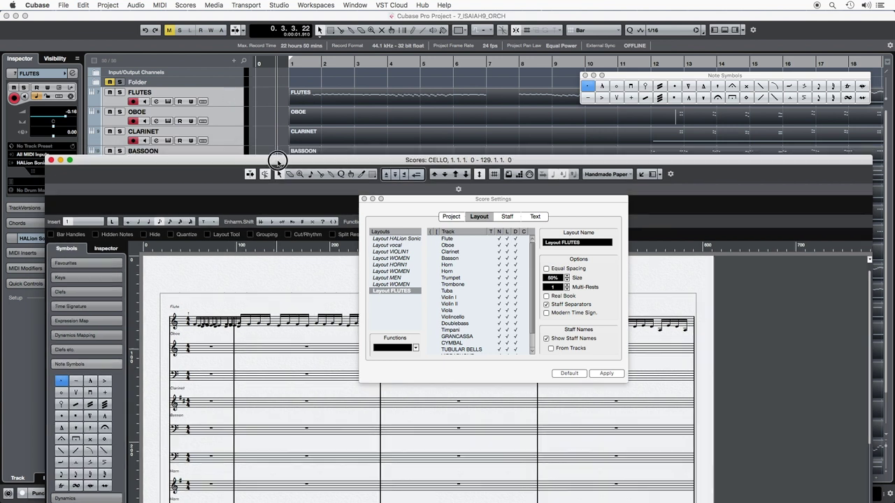
pyautogui.moveTo(277, 152); pyautogui.dragTo(270, 7)
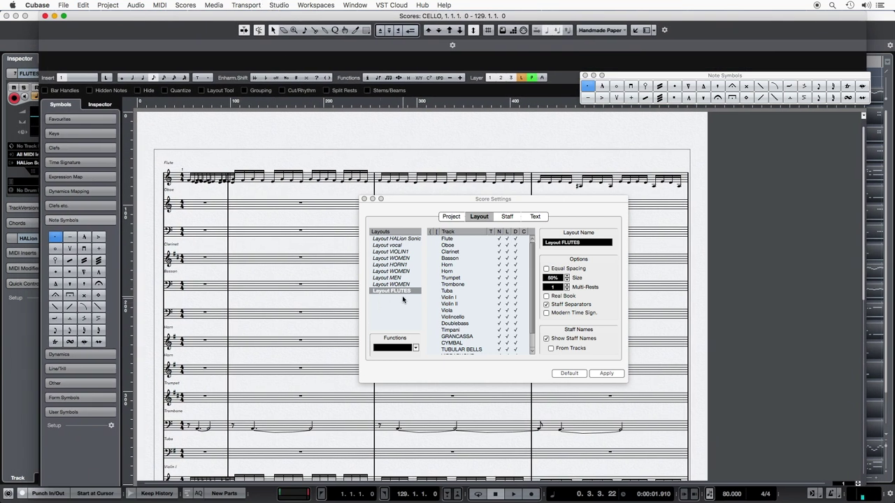
pyautogui.click(588, 242)
pyautogui.write('SCORE')
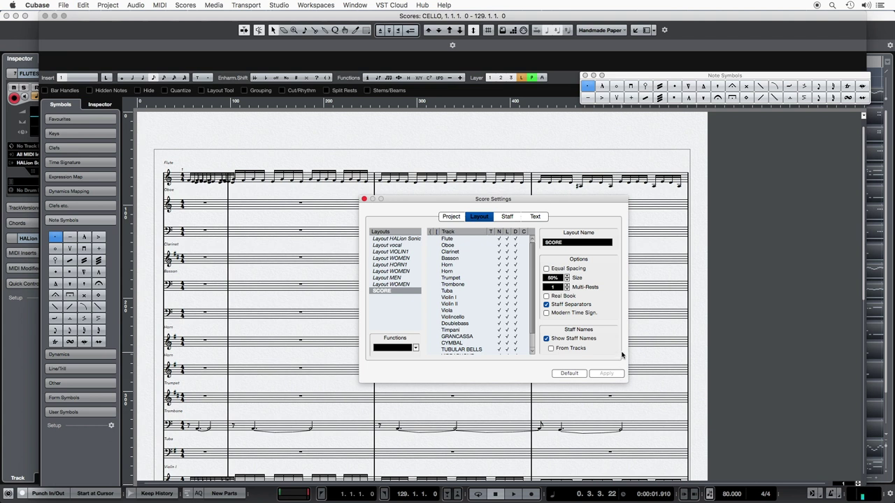
# Examine which tracks each of the other saved layouts contains, including the WOMEN, MEN, HORN1, VIOLIN1, vocal and HALion Sonic layouts
pyautogui.moveTo(591, 199); pyautogui.dragTo(572, 125)
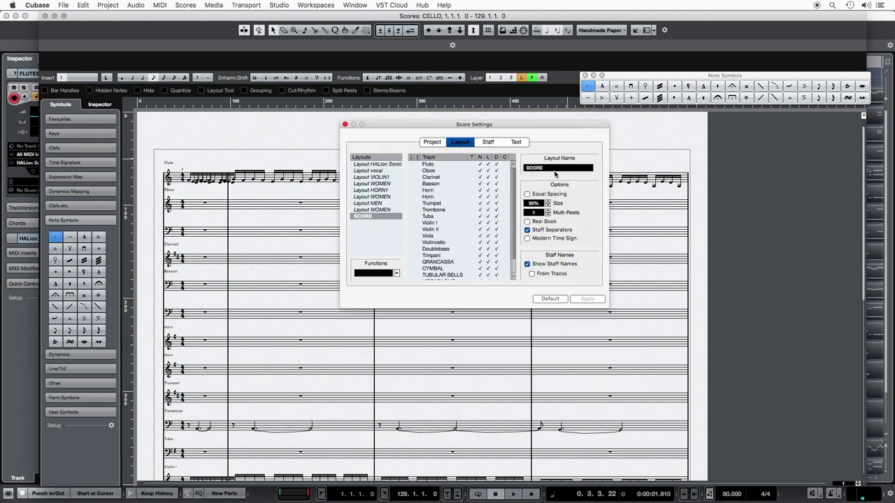
pyautogui.click(384, 209)
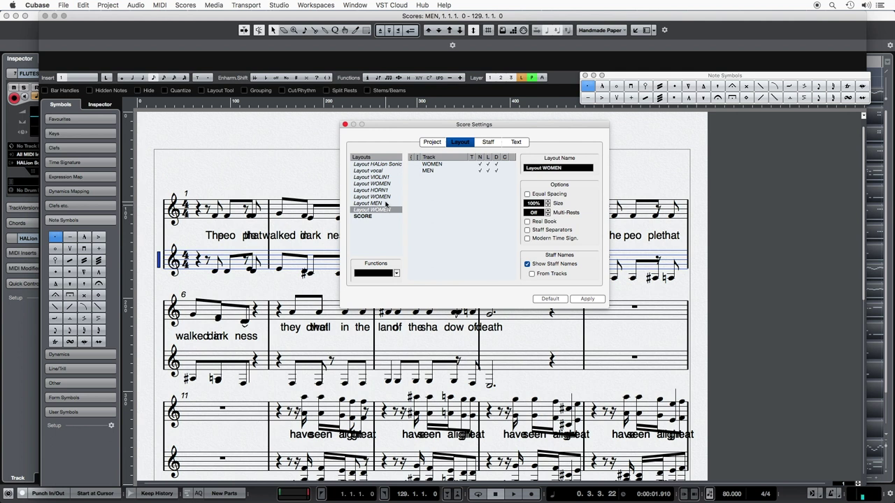
pyautogui.click(386, 203)
pyautogui.click(388, 196)
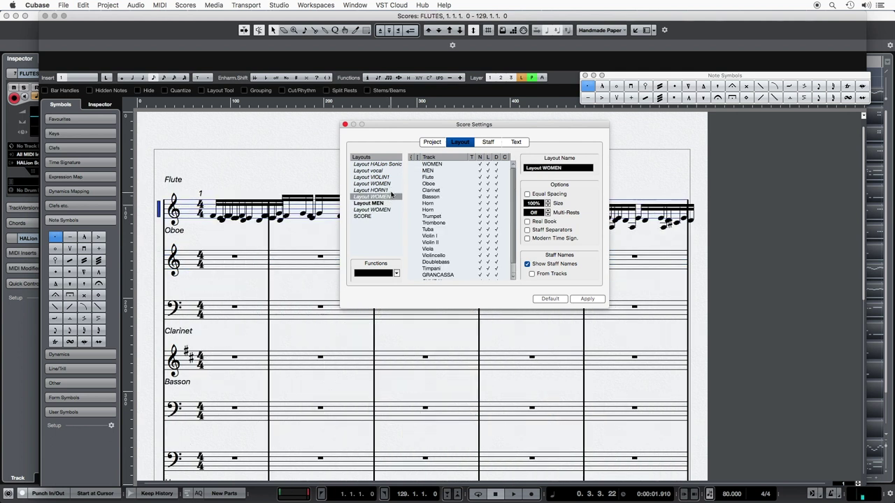
pyautogui.click(392, 190)
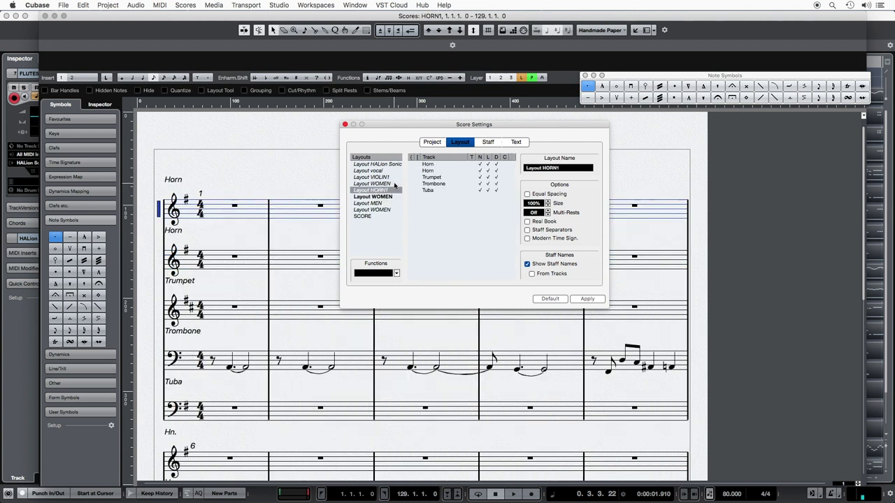
pyautogui.click(394, 183)
pyautogui.click(396, 177)
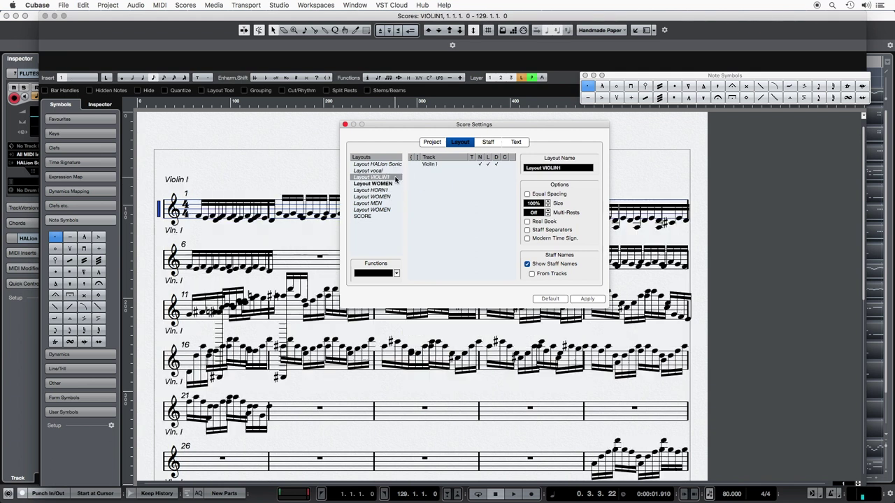
pyautogui.click(397, 170)
pyautogui.click(396, 165)
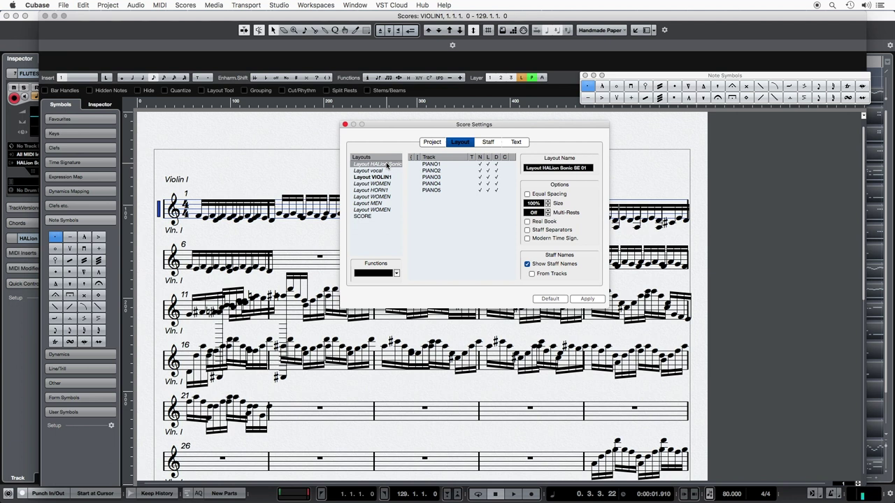
pyautogui.click(385, 172)
pyautogui.click(389, 183)
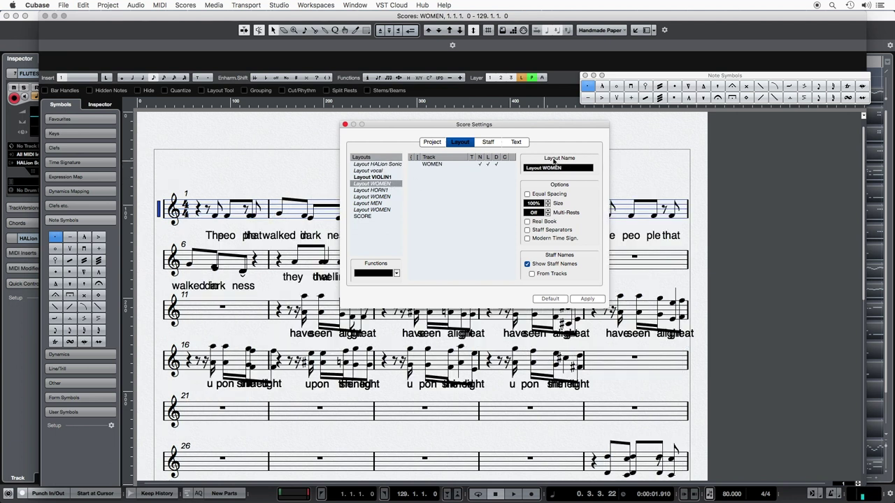
# Return to the SCORE layout and review the staves on its first page
pyautogui.click(362, 216)
pyautogui.moveTo(545, 203); pyautogui.dragTo(454, 203)
pyautogui.scroll(-2, 208, 224)
pyautogui.scroll(2, 208, 224)
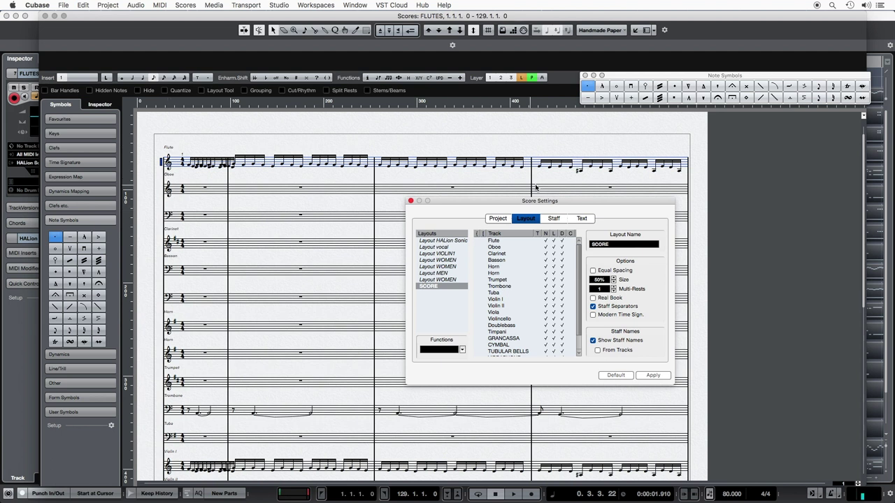
# Enable Show Staff Names to Left of Staff in the project's notation style settings and apply it
pyautogui.moveTo(489, 201); pyautogui.dragTo(440, 154)
pyautogui.click(448, 173)
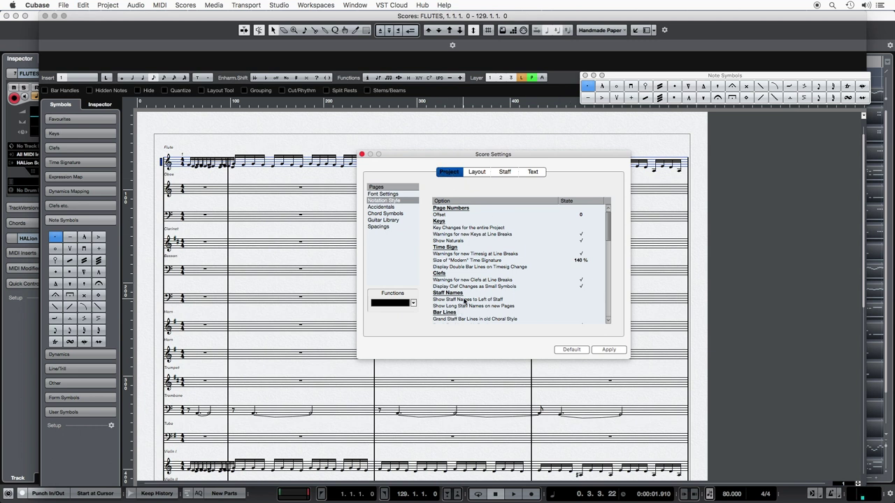
pyautogui.click(605, 350)
# Run Auto Layout on the score with Optimize All and check the spacing down the pages
pyautogui.moveTo(401, 153); pyautogui.dragTo(672, 182)
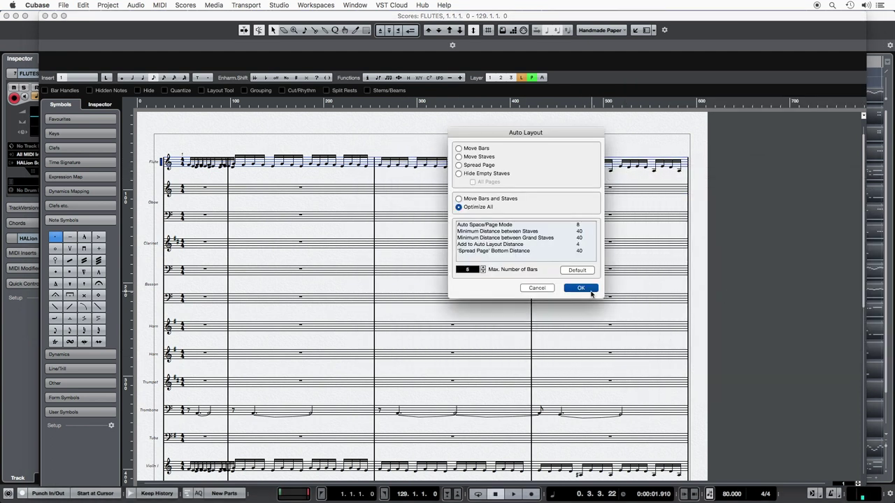
pyautogui.click(587, 292)
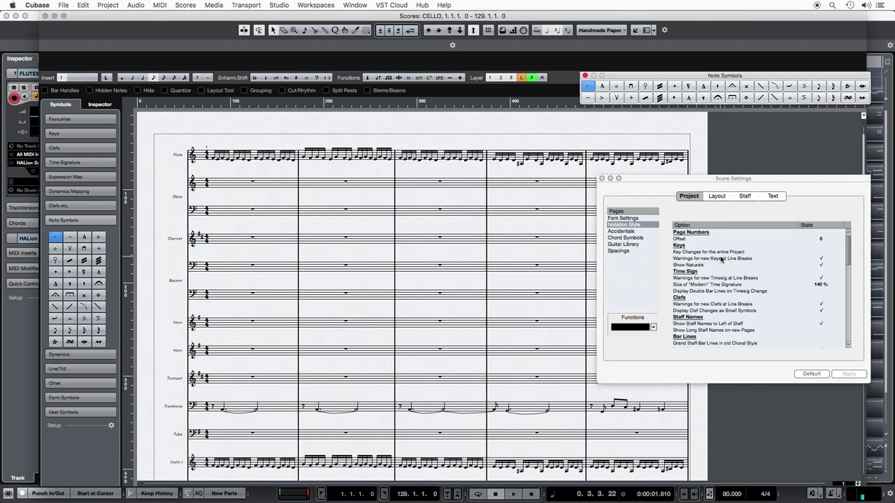
pyautogui.moveTo(645, 179); pyautogui.dragTo(731, 172)
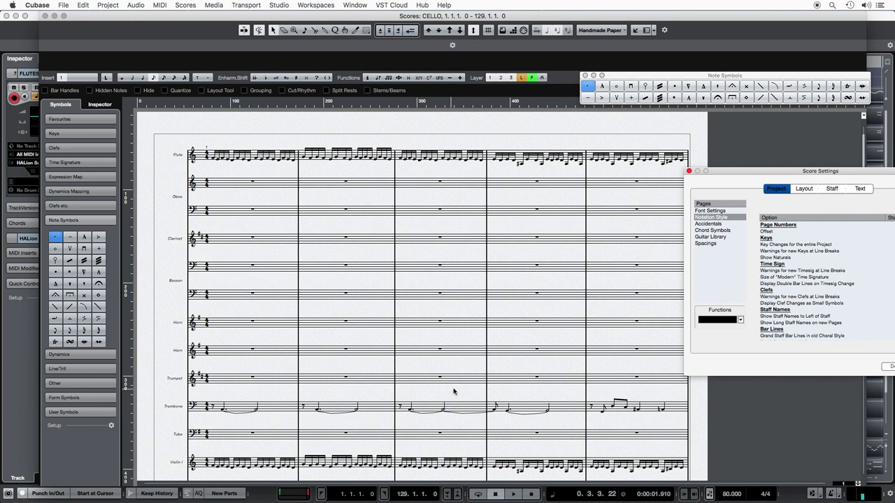
pyautogui.scroll(-10, 454, 391)
pyautogui.scroll(10, 455, 391)
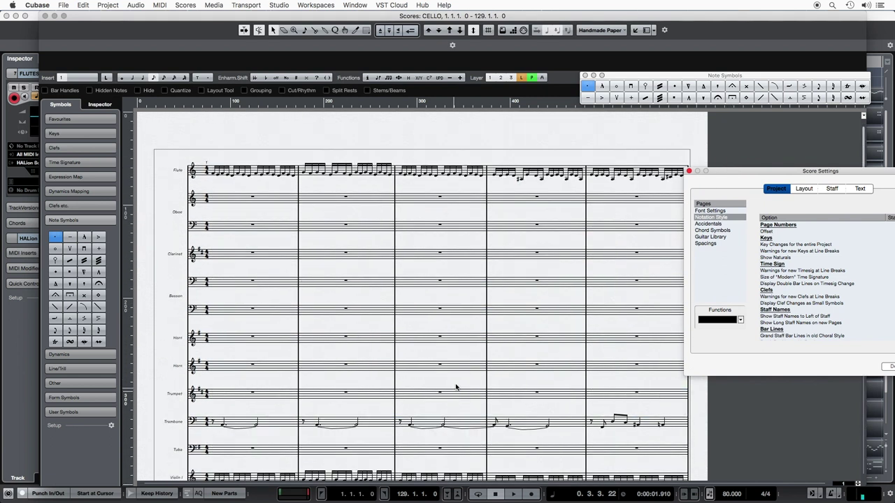
# Add square brackets in the SCORE layout grouping the staves by section, such as Flute to Basson, Horn to Tuba, and Violin I to Doublebass
pyautogui.moveTo(752, 170); pyautogui.dragTo(464, 199)
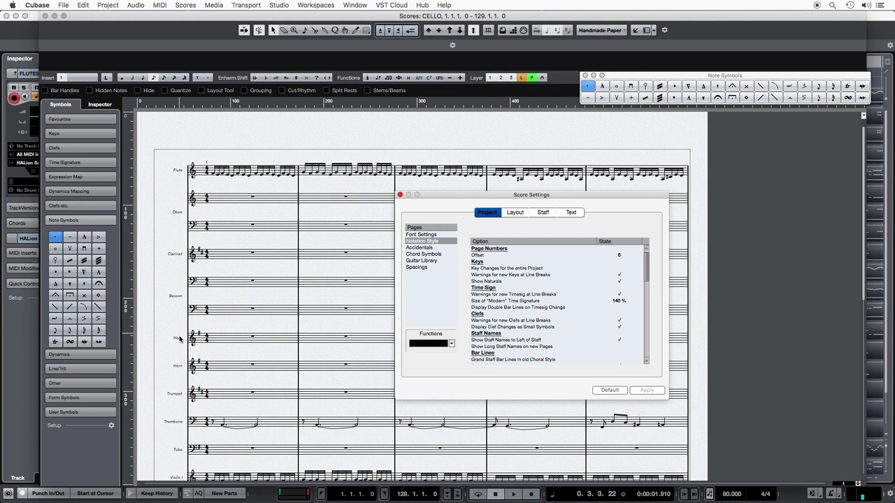
pyautogui.click(521, 214)
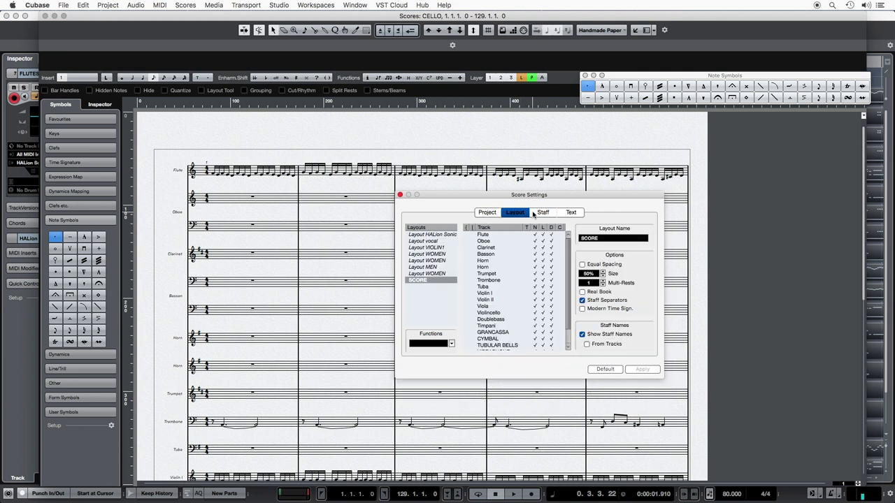
pyautogui.click(538, 213)
pyautogui.click(520, 212)
pyautogui.moveTo(463, 193); pyautogui.dragTo(492, 169)
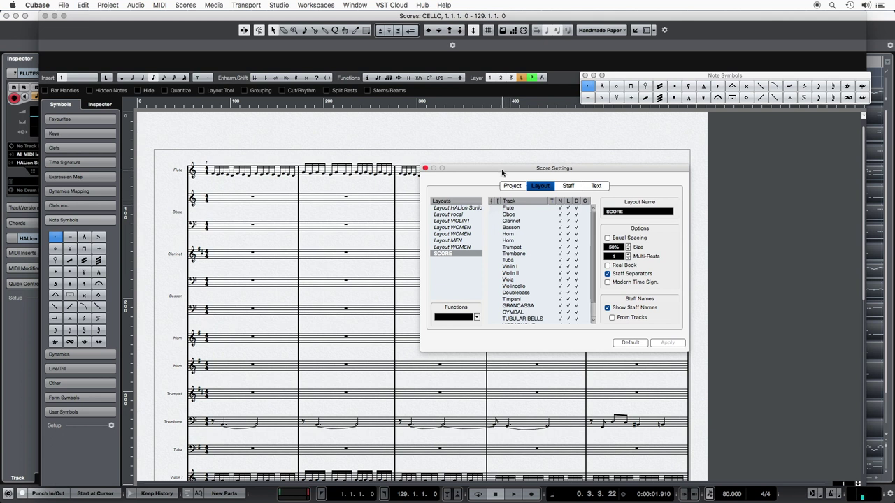
pyautogui.moveTo(502, 169); pyautogui.dragTo(481, 155)
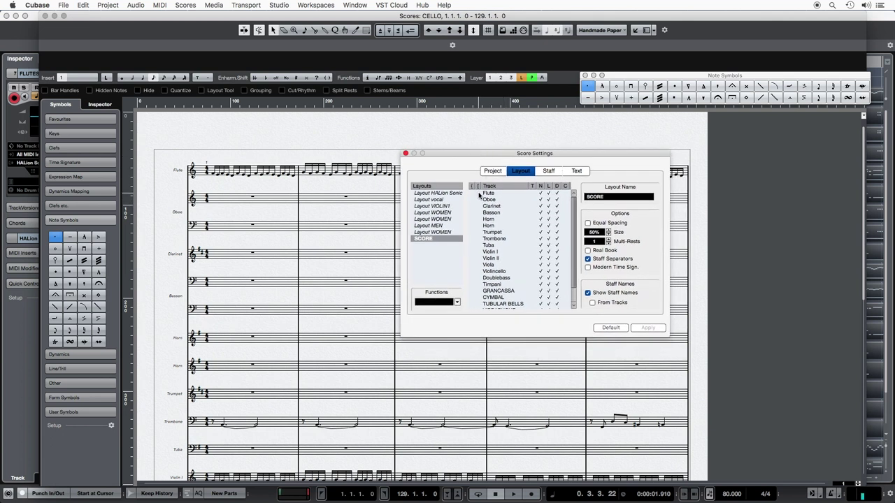
pyautogui.moveTo(480, 195); pyautogui.dragTo(478, 251)
pyautogui.moveTo(478, 253); pyautogui.dragTo(483, 300)
# Add braces joining the two Horn staves, Violin I and II, and WOMEN and MEN, and apply the layout changes
pyautogui.scroll(3, 520, 259)
pyautogui.moveTo(471, 217); pyautogui.dragTo(473, 228)
pyautogui.moveTo(470, 251); pyautogui.dragTo(472, 258)
pyautogui.scroll(-3, 503, 258)
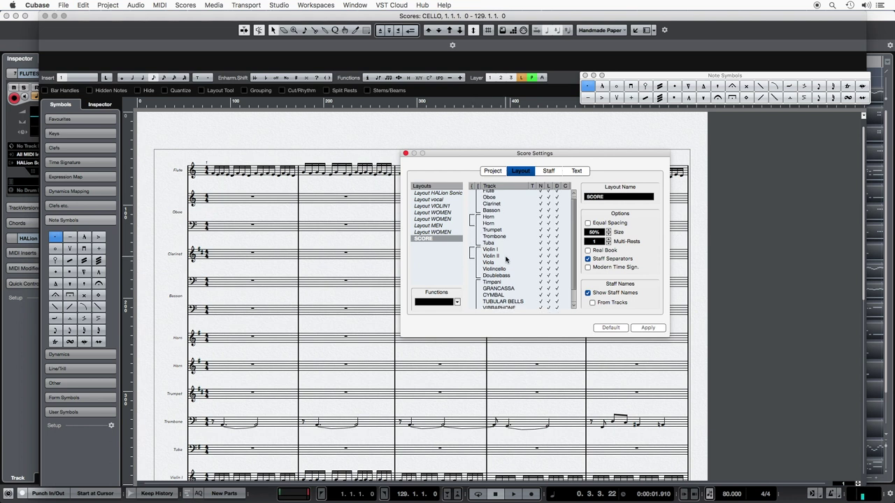
pyautogui.moveTo(473, 301); pyautogui.dragTo(472, 307)
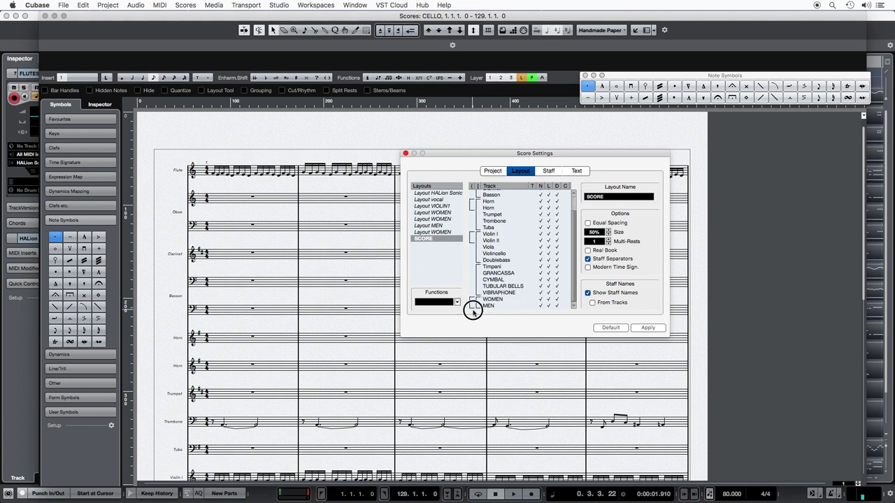
pyautogui.click(649, 328)
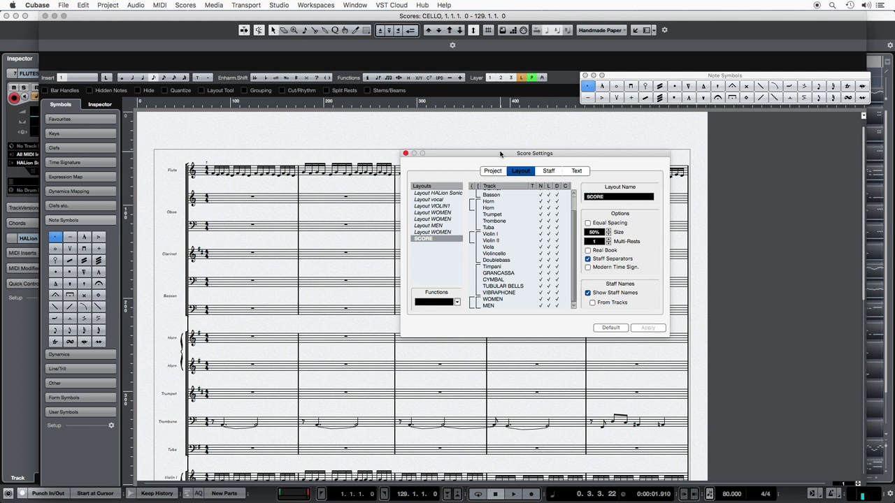
# Try to place an mf dynamic at the start of the first bar across the woodwind staves
pyautogui.moveTo(500, 154); pyautogui.dragTo(779, 139)
pyautogui.click(214, 214)
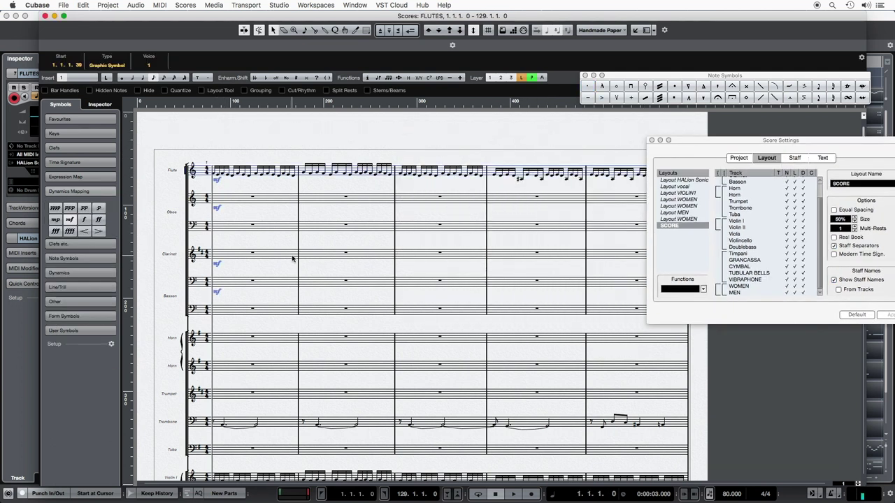
# In the Oboe's main staff settings, set the display quantize for notes to 32 and apply the change
pyautogui.click(175, 214)
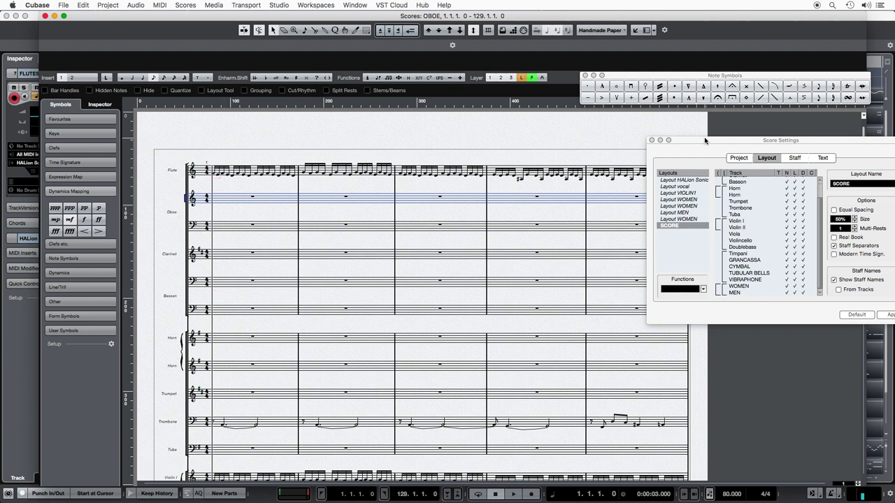
pyautogui.moveTo(704, 142); pyautogui.dragTo(434, 175)
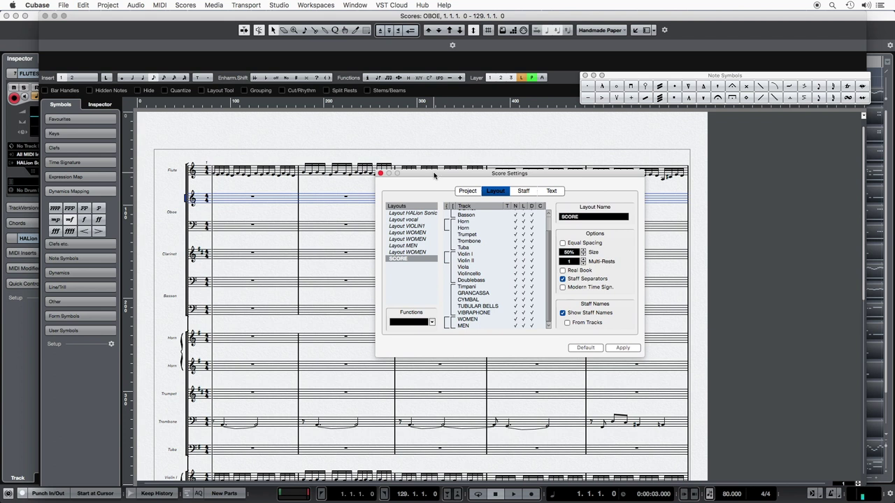
pyautogui.click(523, 191)
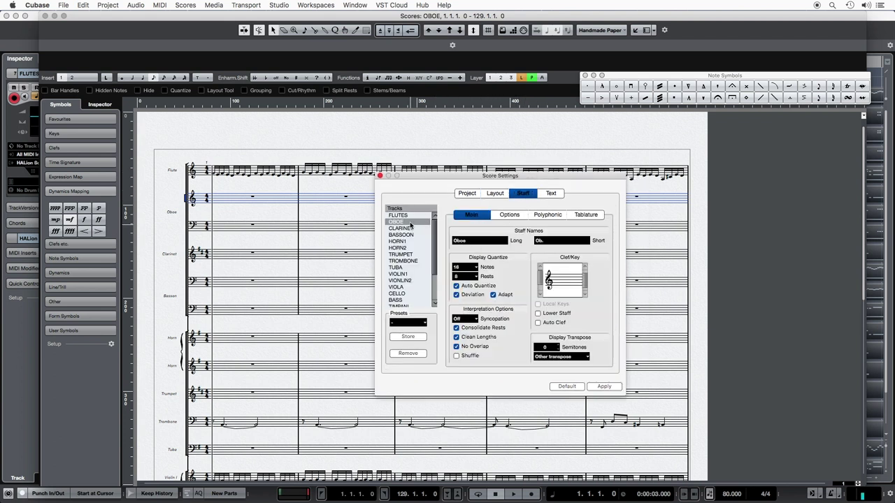
pyautogui.moveTo(449, 175); pyautogui.dragTo(402, 124)
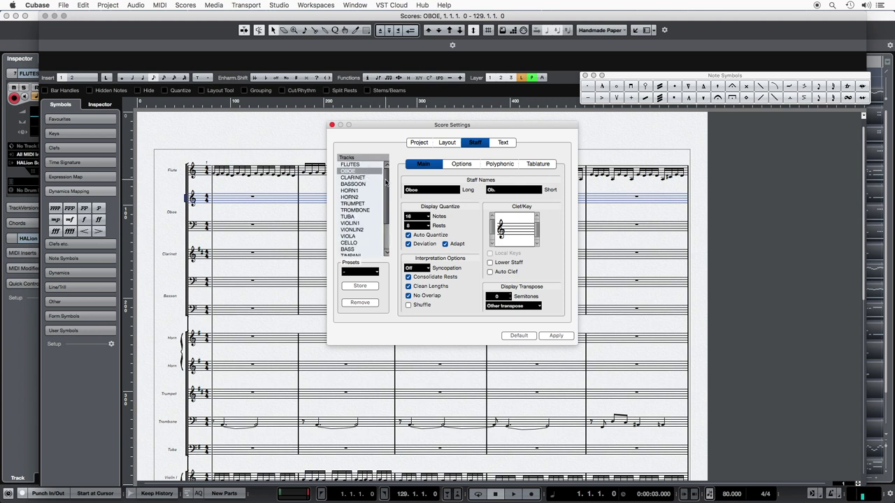
pyautogui.moveTo(386, 183); pyautogui.dragTo(408, 139)
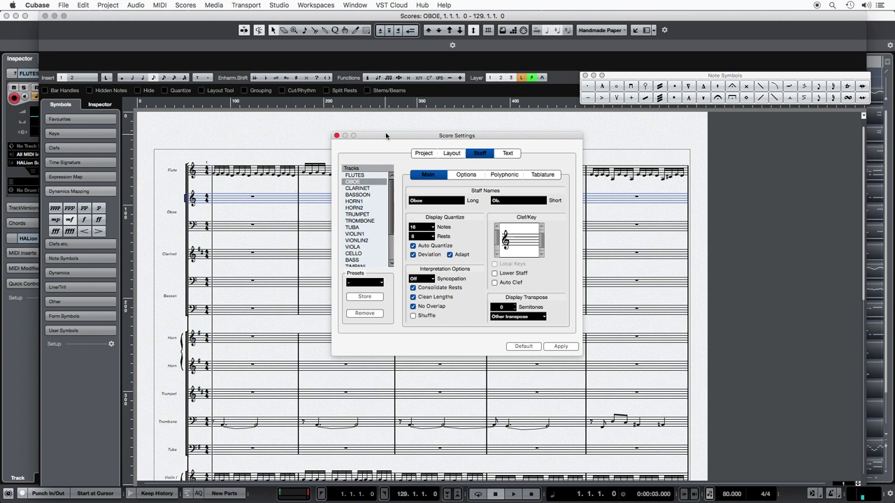
pyautogui.moveTo(384, 133); pyautogui.dragTo(381, 115)
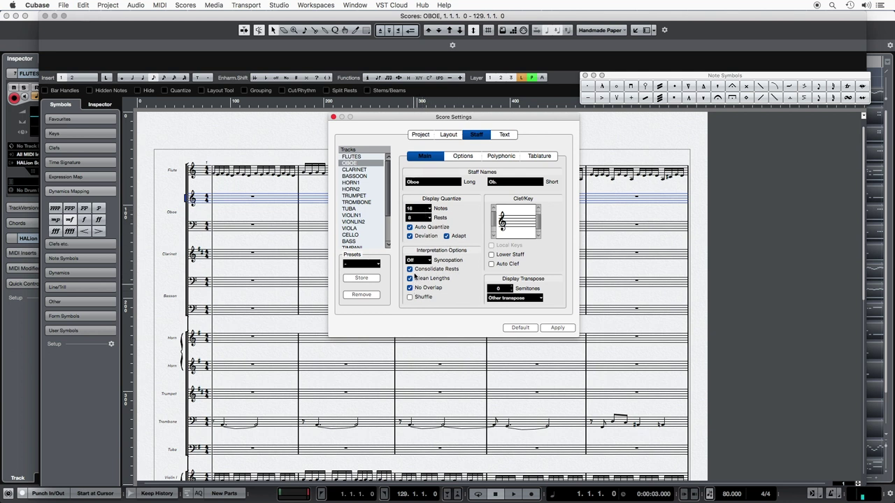
pyautogui.click(429, 217)
pyautogui.click(420, 227)
pyautogui.click(446, 235)
pyautogui.click(409, 227)
pyautogui.moveTo(427, 115); pyautogui.dragTo(417, 137)
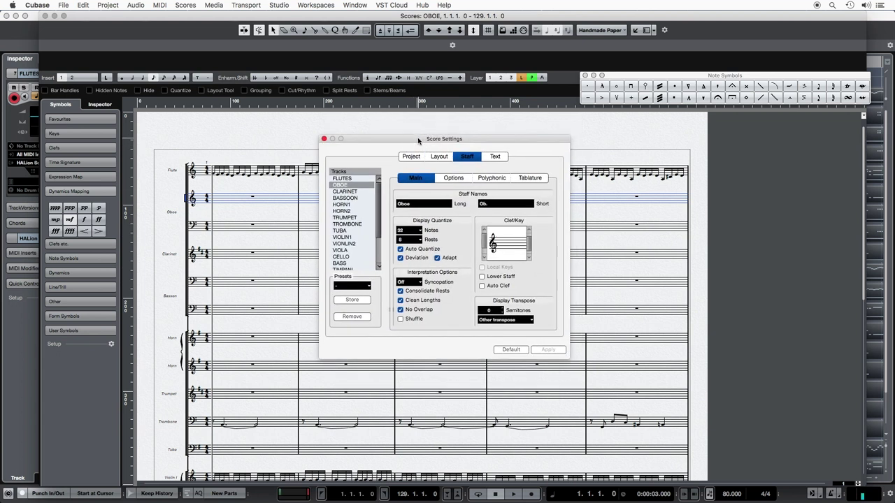
pyautogui.moveTo(417, 137); pyautogui.dragTo(434, 148)
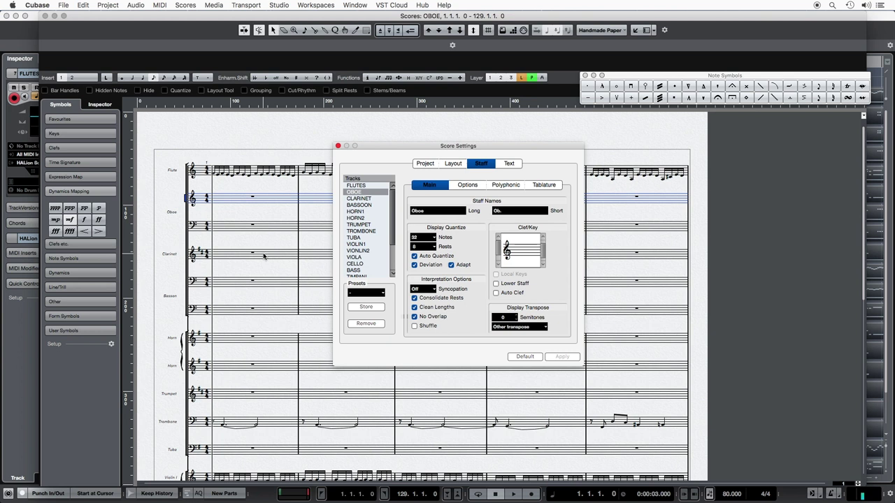
# Turn off voice 5 in the Oboe's polyphonic settings and apply, removing its extra bass-clef staff
pyautogui.click(269, 198)
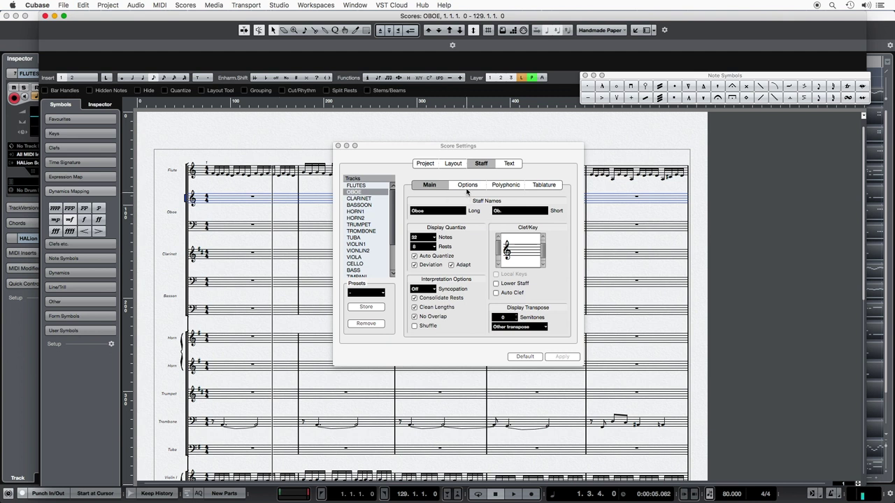
pyautogui.click(506, 185)
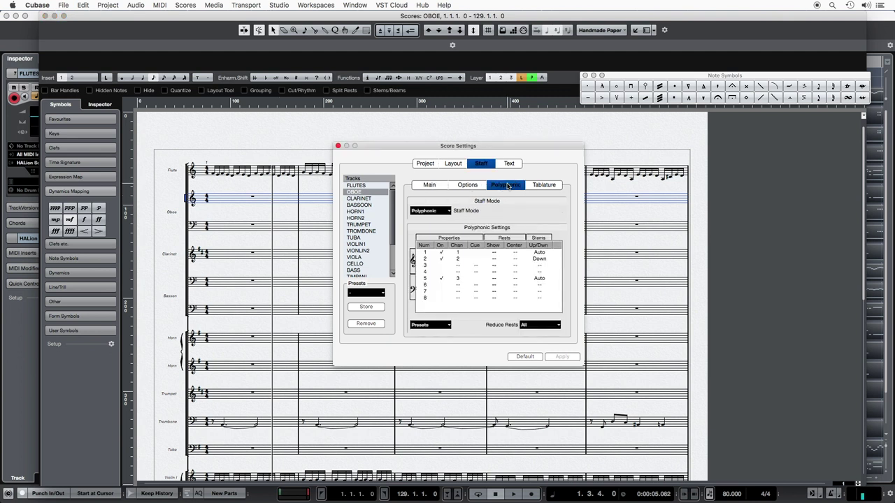
pyautogui.click(441, 279)
pyautogui.click(557, 356)
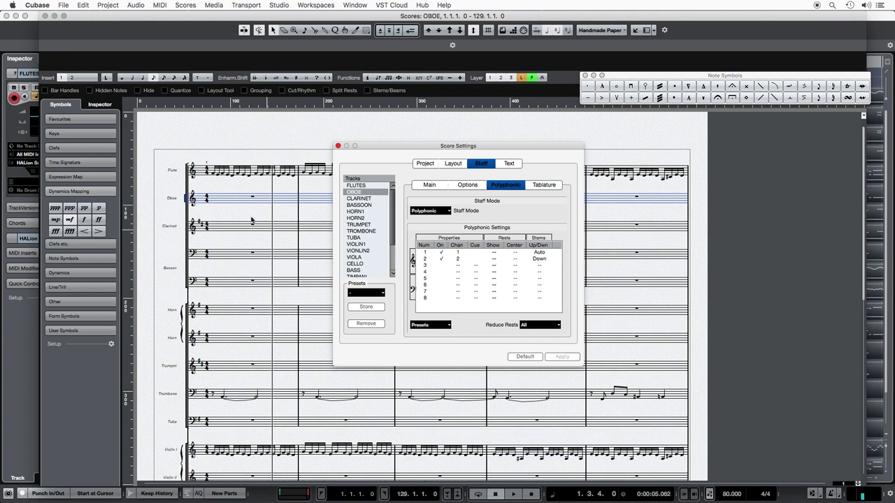
# Switch the Oboe's staff mode to Single and back to Polyphonic
pyautogui.click(449, 211)
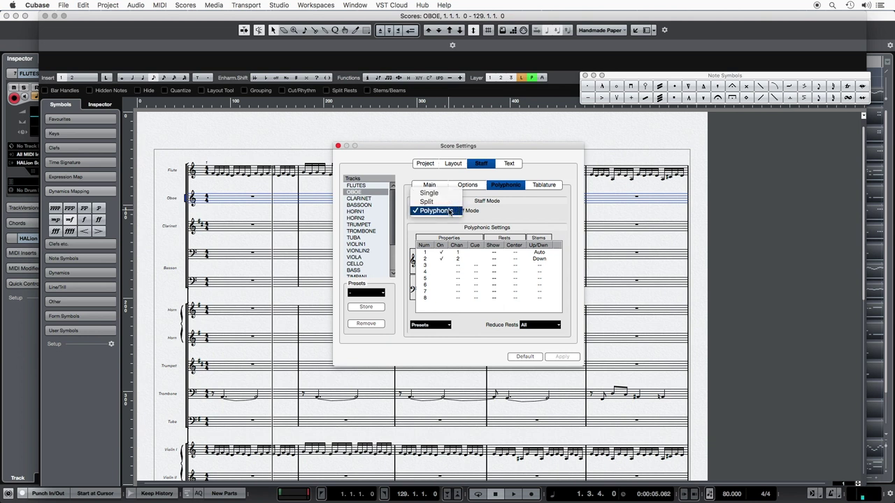
pyautogui.click(445, 190)
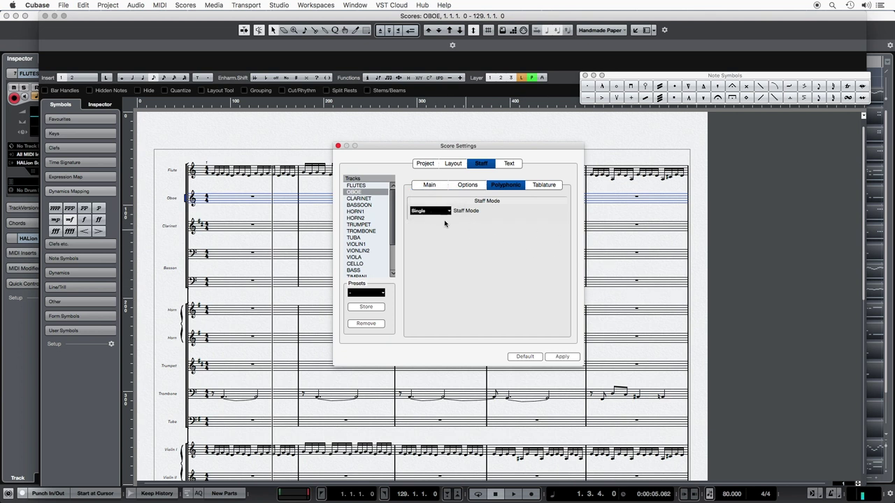
pyautogui.click(439, 211)
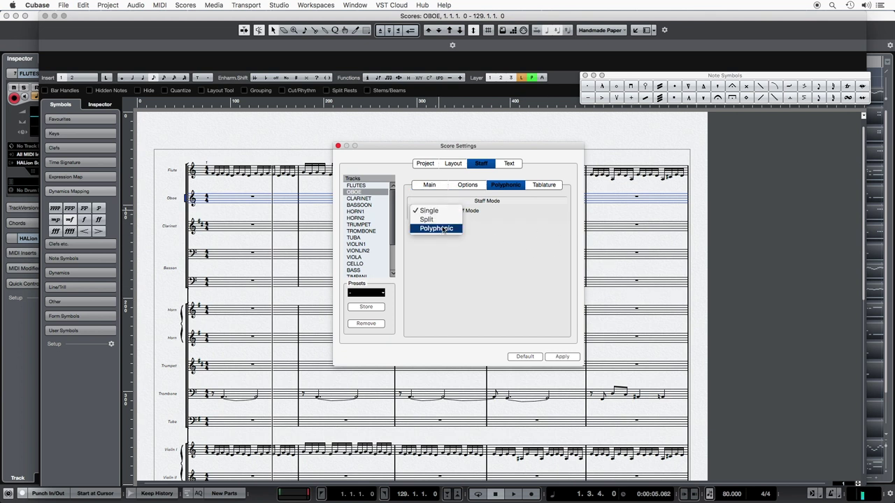
pyautogui.click(443, 229)
# Try switching individual voices on and off in the Oboe's polyphonic settings without applying them
pyautogui.click(440, 265)
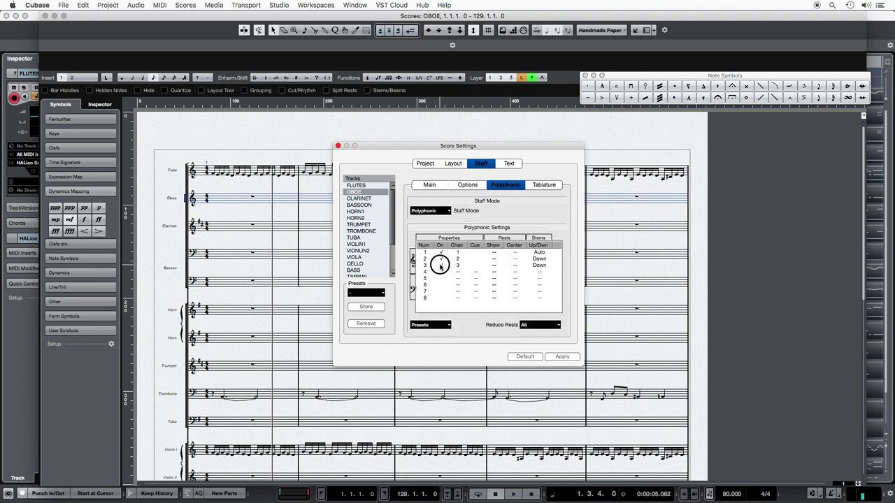
pyautogui.click(440, 271)
pyautogui.click(441, 271)
pyautogui.click(441, 259)
pyautogui.click(441, 259)
pyautogui.click(441, 278)
pyautogui.click(441, 260)
pyautogui.moveTo(373, 146); pyautogui.dragTo(388, 132)
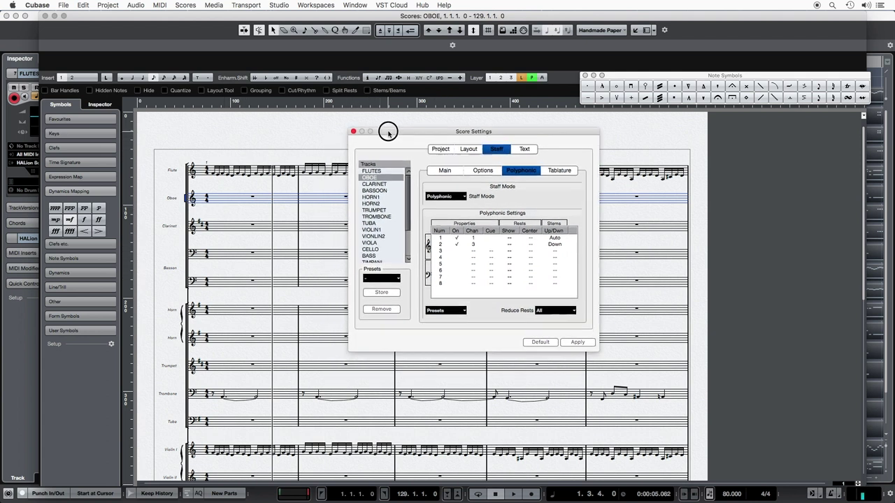
pyautogui.click(268, 200)
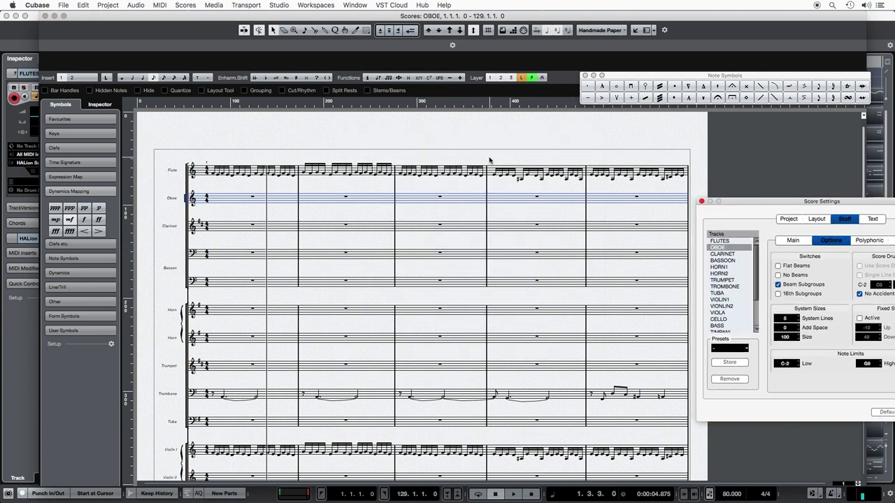
# Insert a tempo indicator above the start of the Flute staff and check how it repeats down the other staves
pyautogui.click(93, 316)
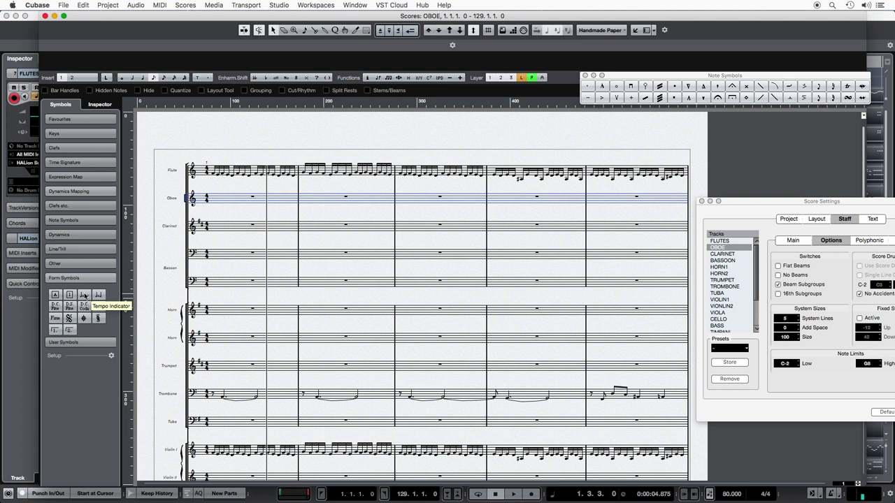
pyautogui.click(85, 296)
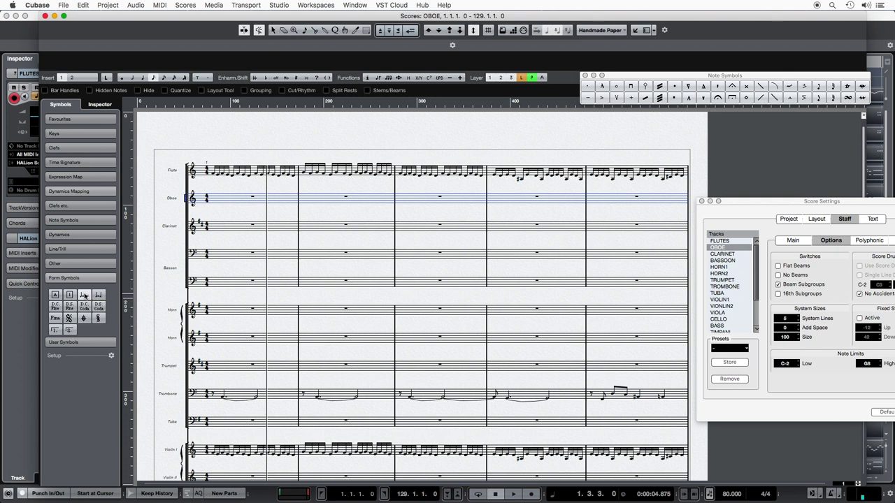
pyautogui.click(218, 170)
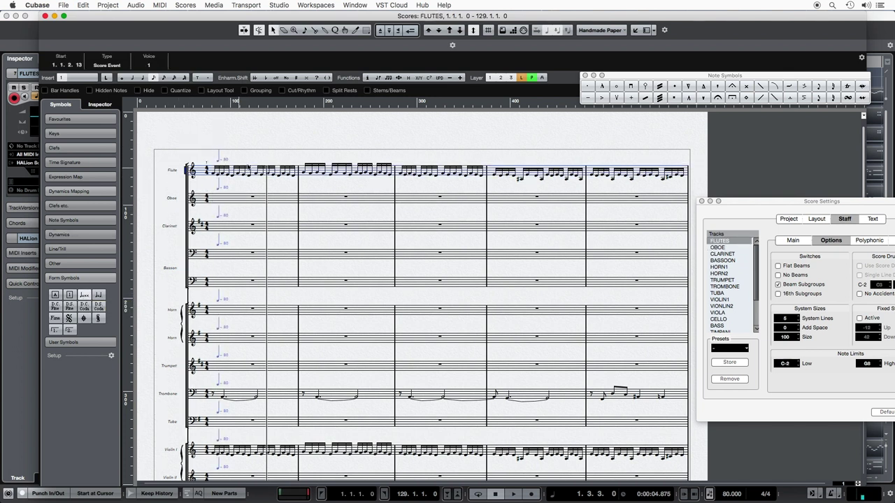
pyautogui.moveTo(799, 197); pyautogui.dragTo(526, 129)
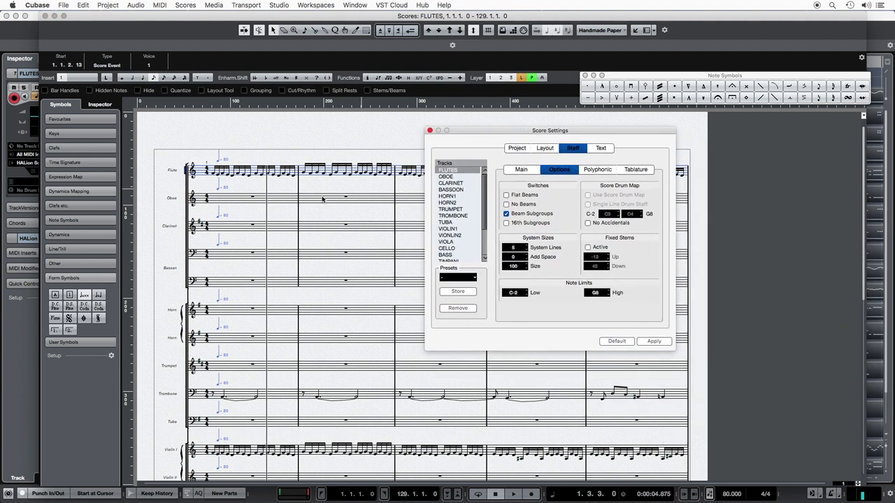
pyautogui.scroll(-4, 251, 371)
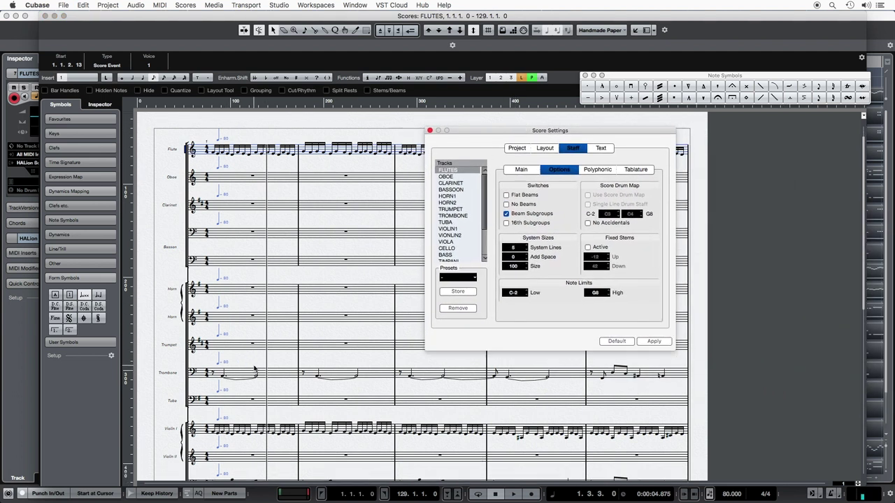
pyautogui.scroll(-8, 253, 368)
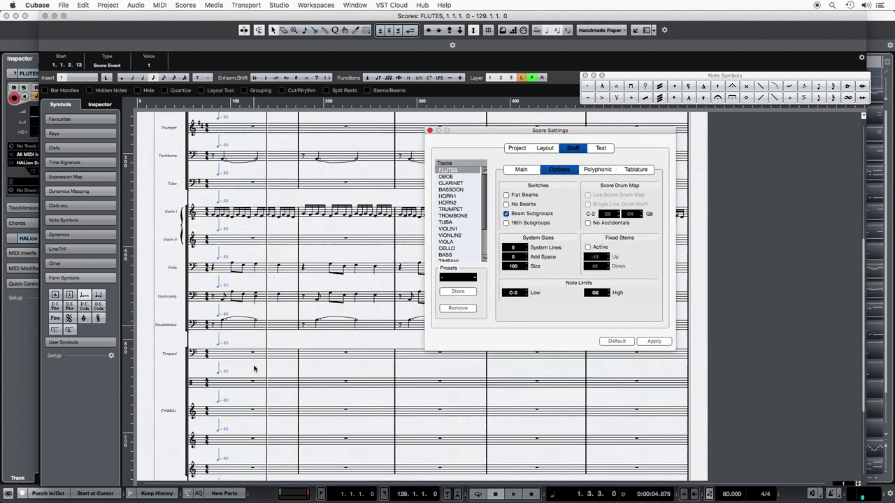
pyautogui.scroll(12, 254, 367)
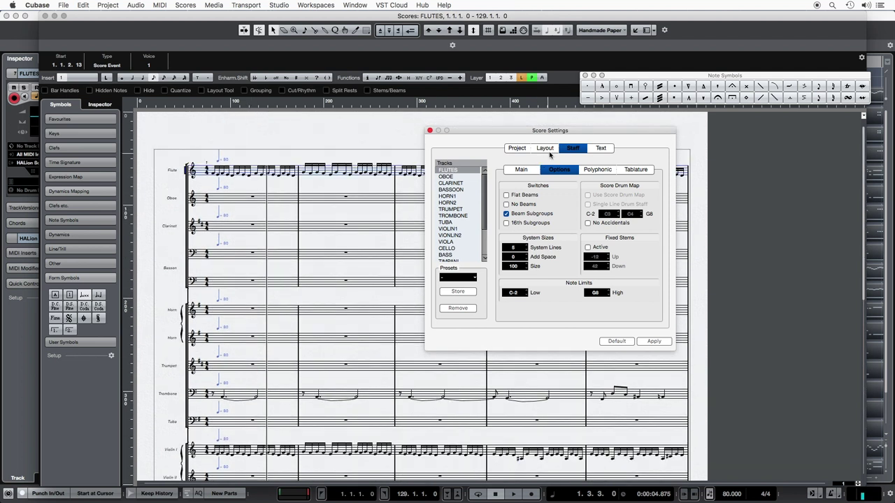
# In the SCORE layout, clear the L option for every track except Flute and apply the change
pyautogui.click(545, 148)
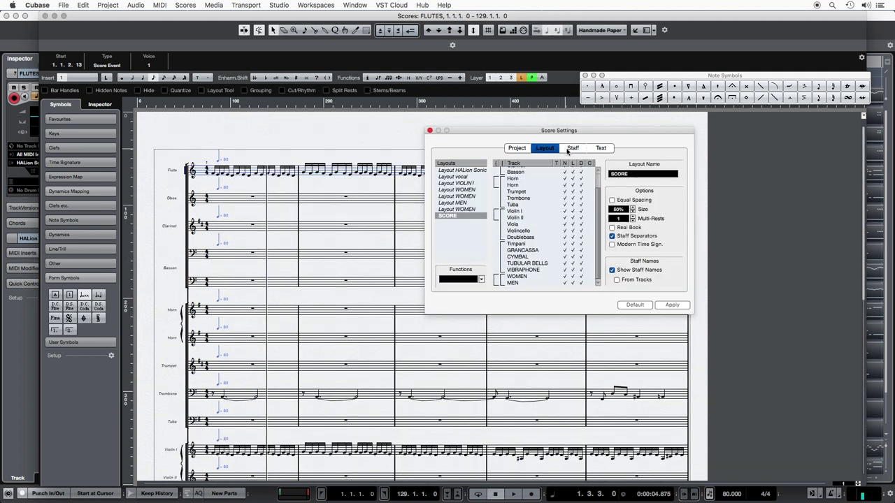
pyautogui.scroll(2, 573, 168)
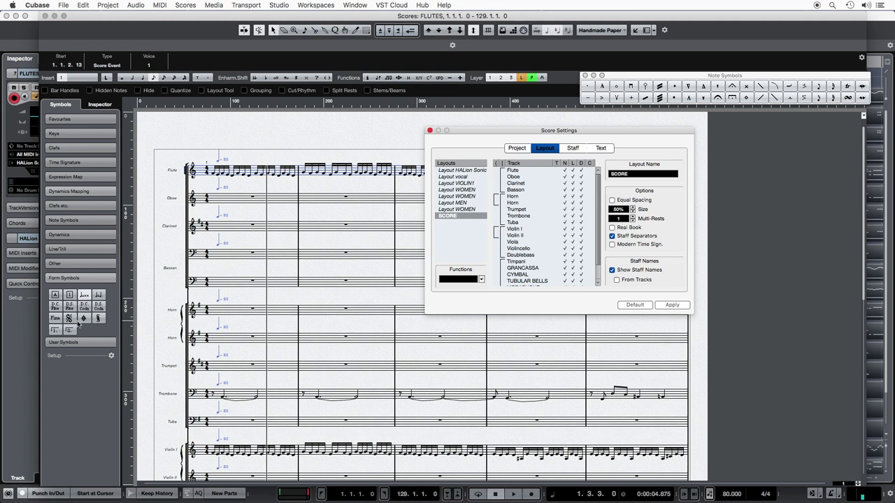
pyautogui.click(203, 232)
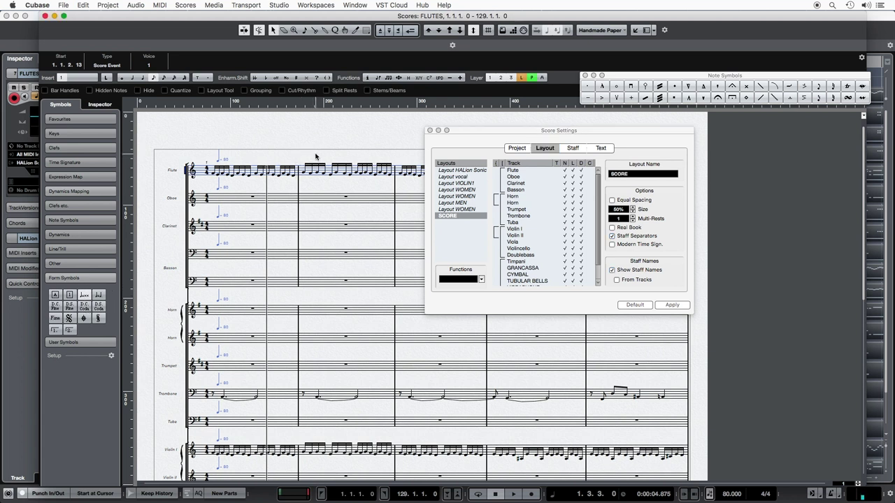
pyautogui.moveTo(476, 131); pyautogui.dragTo(427, 153)
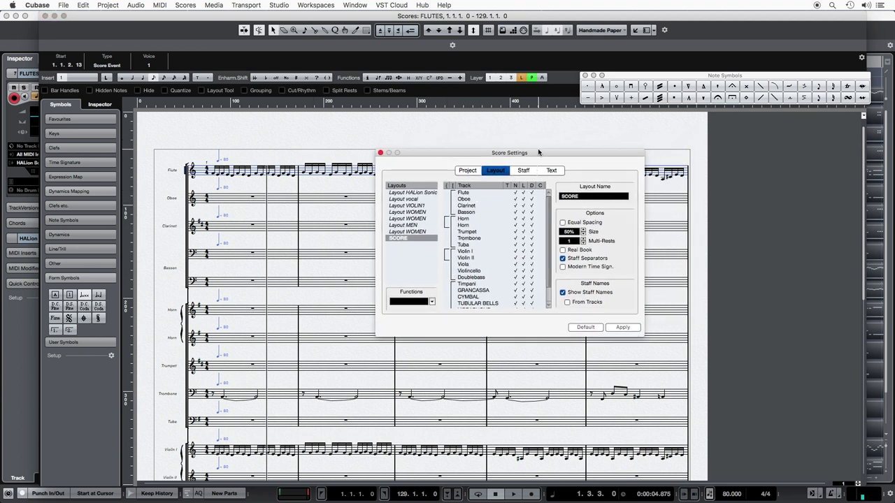
pyautogui.click(525, 205)
pyautogui.moveTo(524, 205); pyautogui.dragTo(524, 282)
pyautogui.scroll(-1, 524, 281)
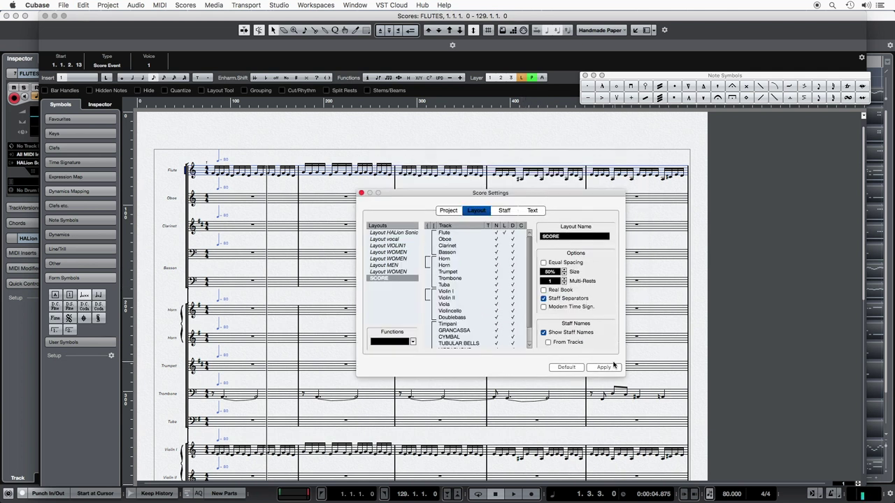
pyautogui.click(603, 367)
pyautogui.moveTo(407, 192); pyautogui.dragTo(638, 226)
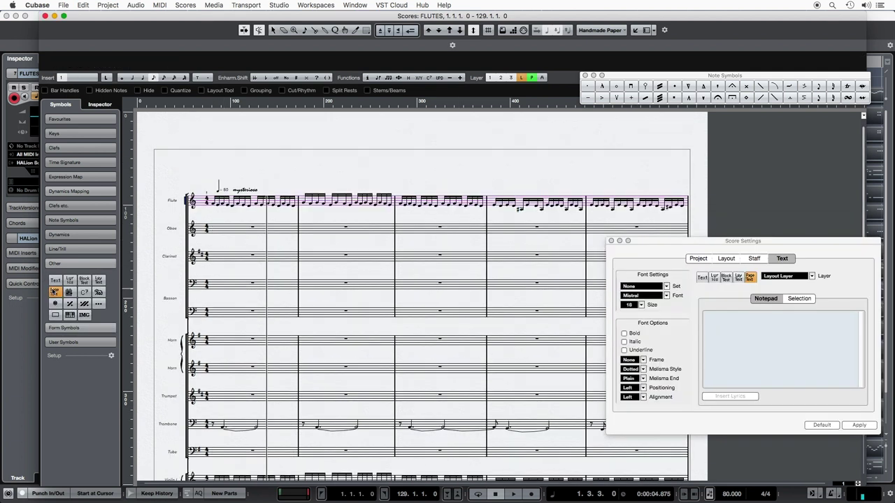
# Add the page text "ISAIAH 9" centred at the top of the score with a different font and larger size
pyautogui.click(397, 163)
pyautogui.moveTo(495, 179); pyautogui.dragTo(401, 185)
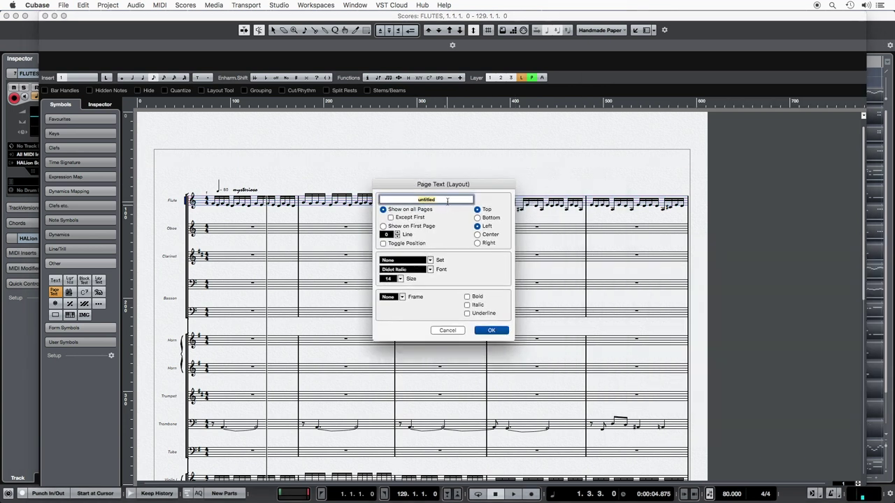
pyautogui.press('BackSpace')
pyautogui.write('ISAIAH 9')
pyautogui.click(478, 234)
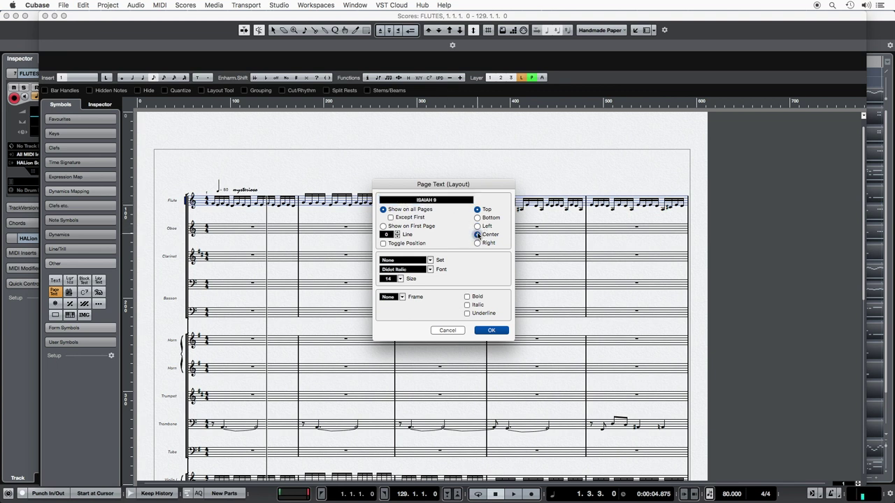
pyautogui.click(399, 278)
pyautogui.click(410, 311)
pyautogui.click(425, 269)
pyautogui.click(423, 260)
pyautogui.press('Return')
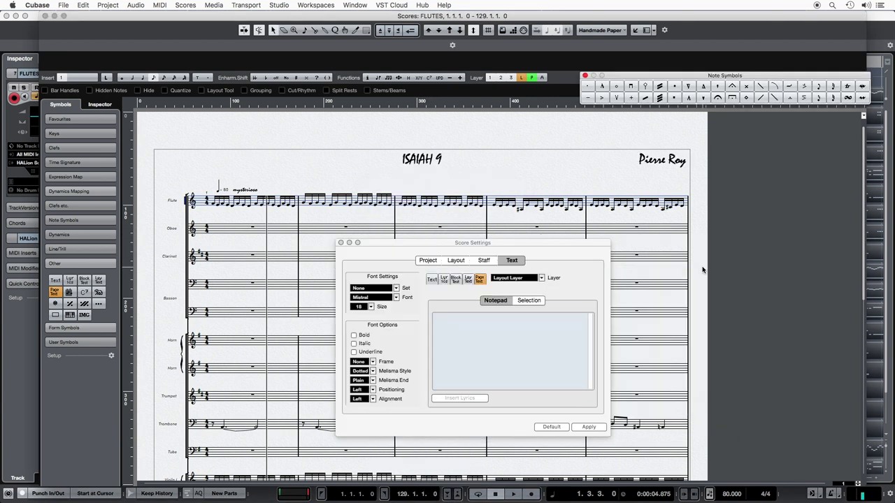
pyautogui.scroll(-10, 726, 268)
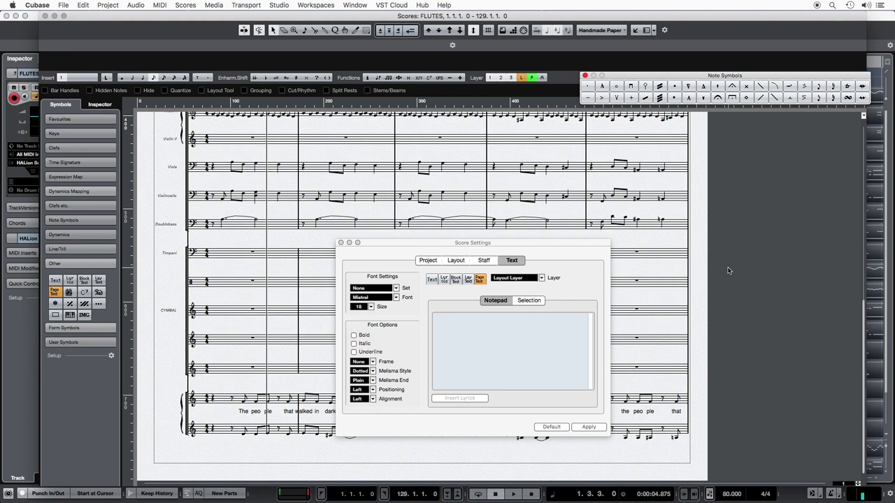
# Add the page number text "%p" at the bottom right of all pages in a Steinberg Notat font and check it across pages
pyautogui.click(54, 291)
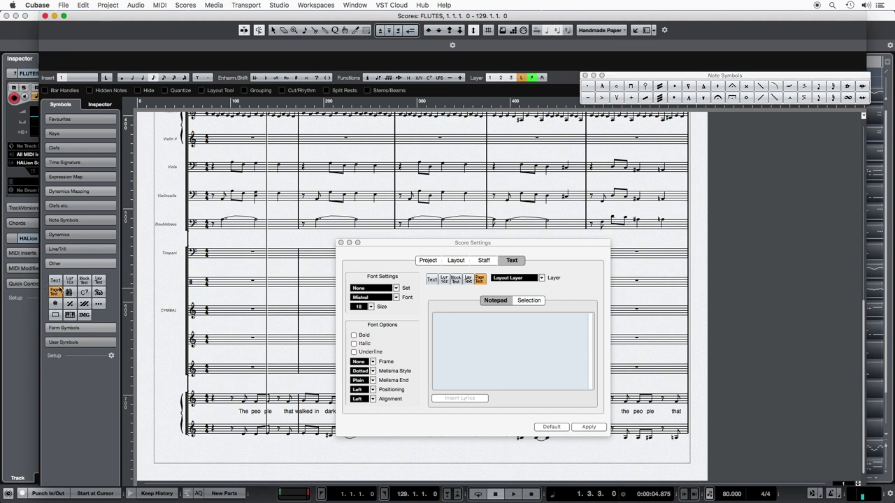
pyautogui.click(676, 459)
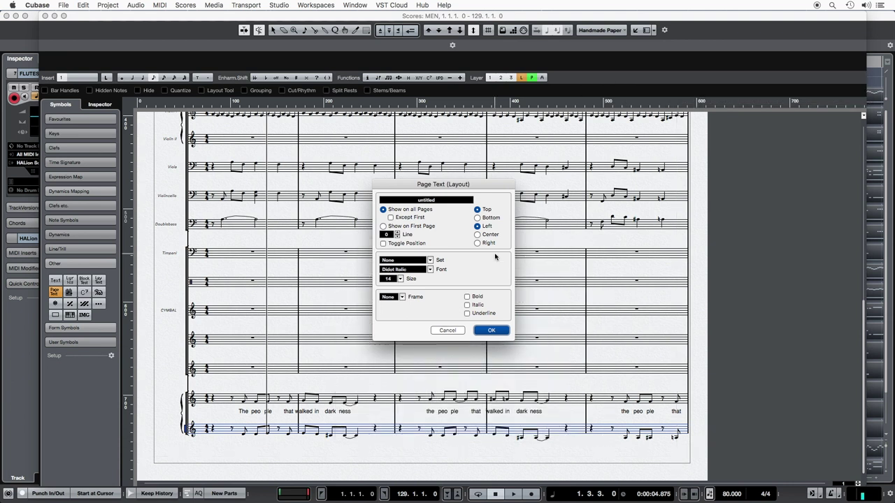
pyautogui.doubleClick(448, 200)
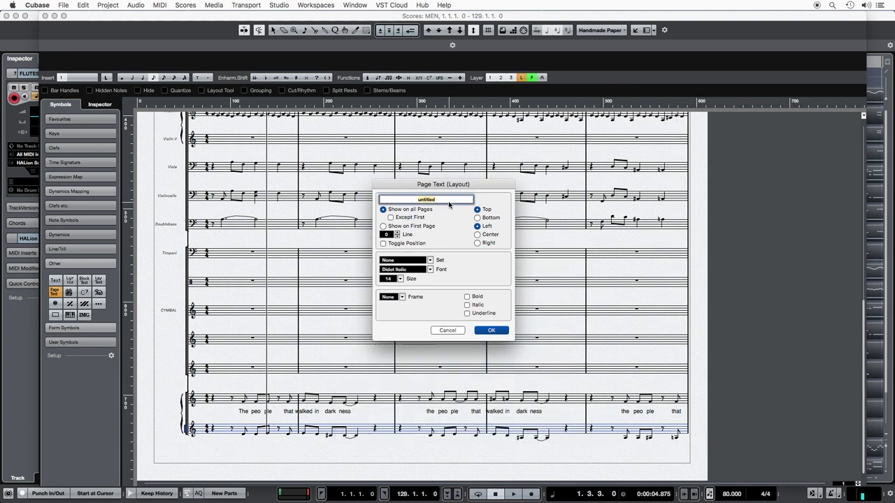
pyautogui.write('%p')
pyautogui.click(478, 218)
pyautogui.click(476, 242)
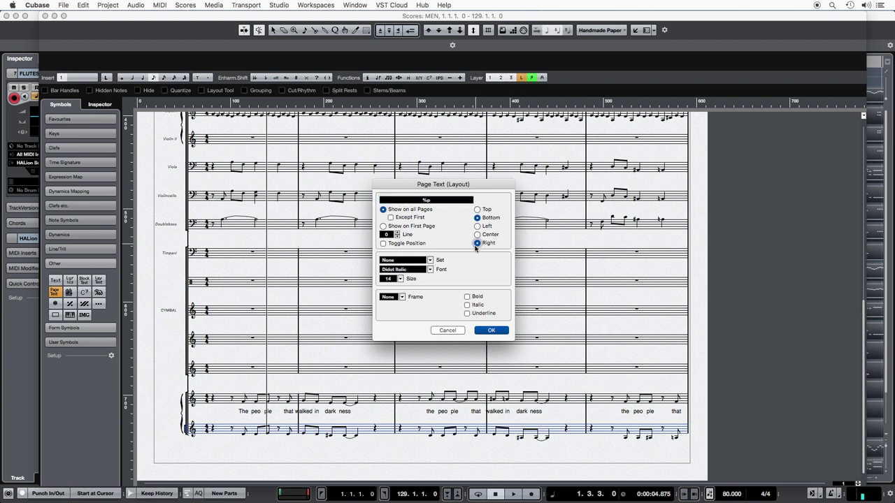
pyautogui.click(429, 269)
pyautogui.click(427, 267)
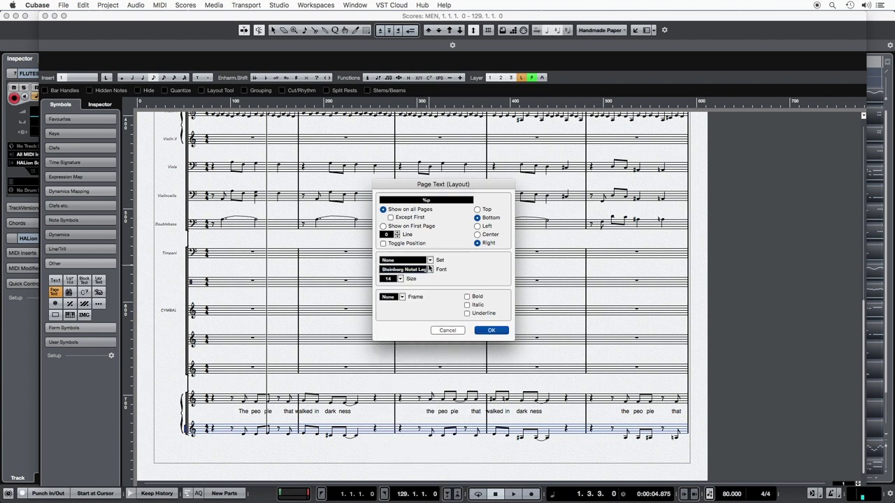
pyautogui.click(492, 332)
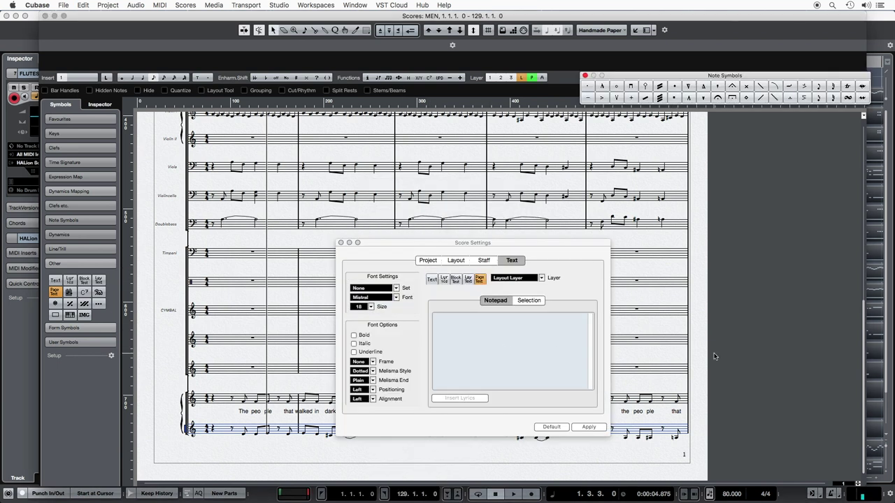
pyautogui.scroll(10, 695, 345)
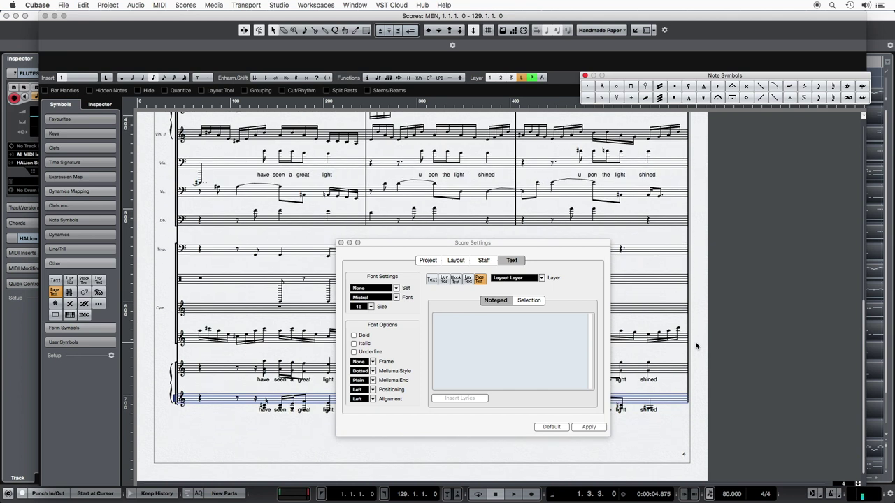
pyautogui.scroll(-10, 556, 265)
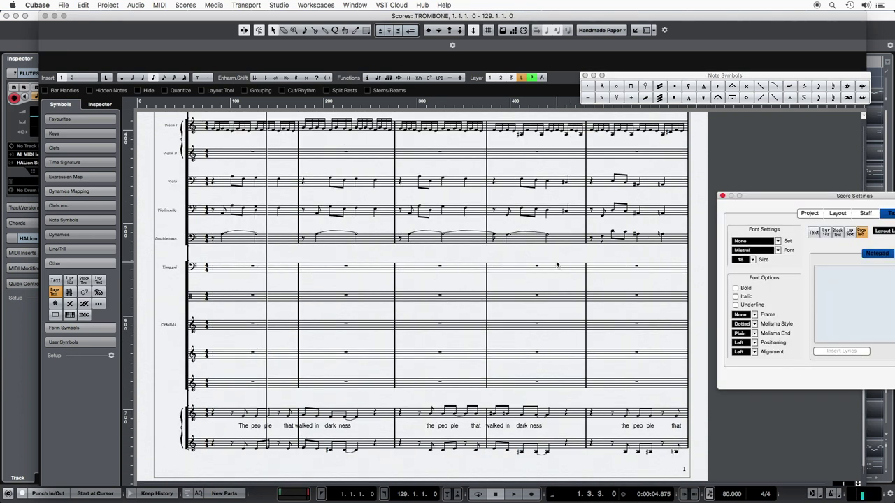
# Add a slur over all the Violin I notes in the first bar
pyautogui.click(209, 123)
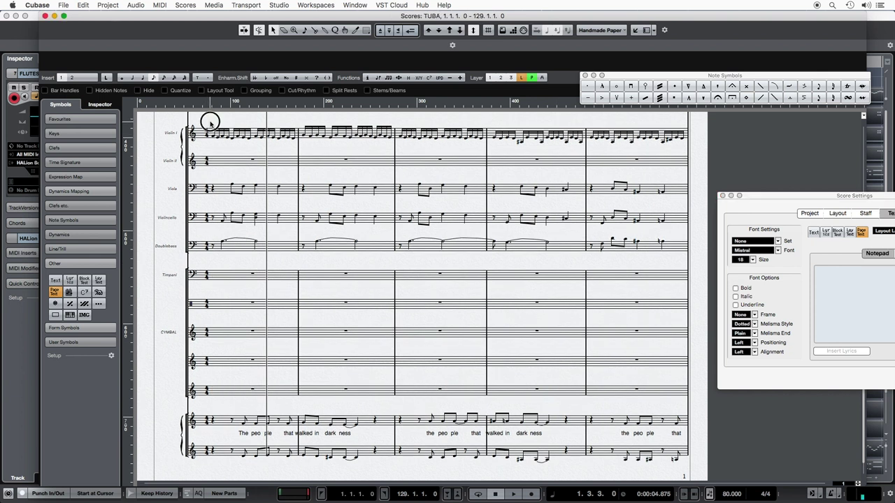
pyautogui.moveTo(210, 123); pyautogui.dragTo(295, 150)
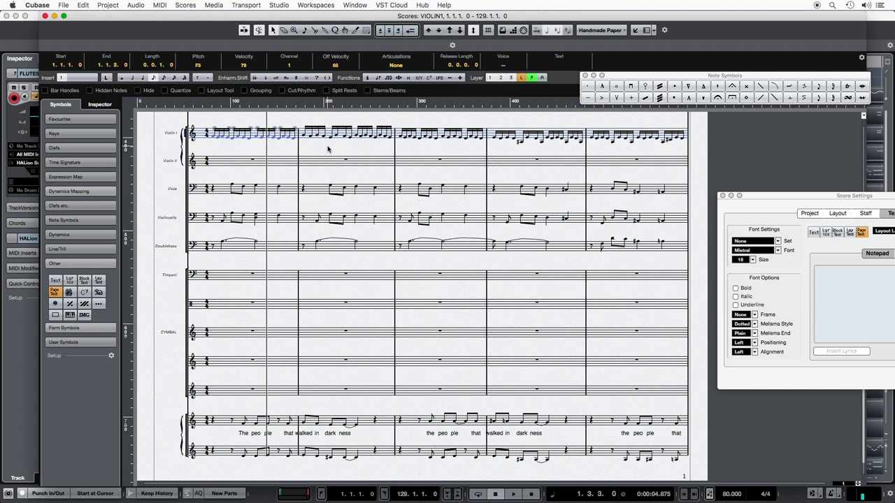
pyautogui.hotkey('shift', 's')
pyautogui.scroll(-1, 419, 144)
pyautogui.scroll(3, 427, 144)
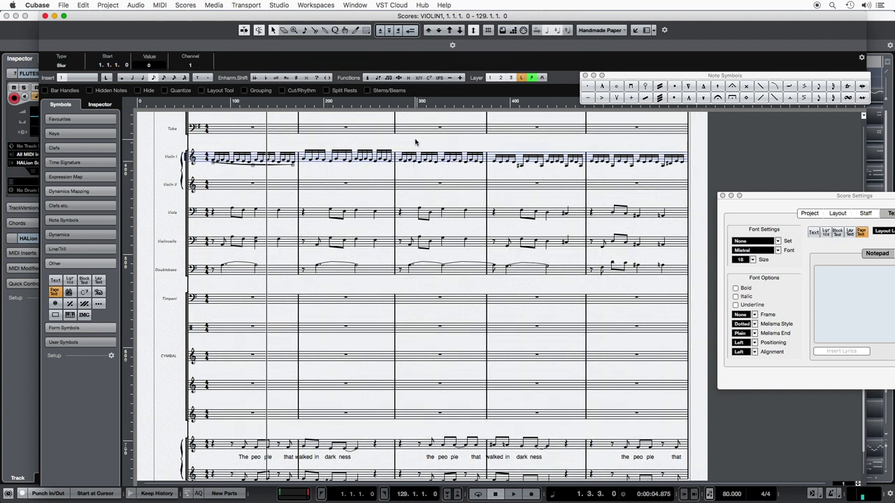
# Add slurs over all the Violin I notes in bar 3 and bar 5
pyautogui.moveTo(397, 145); pyautogui.dragTo(487, 172)
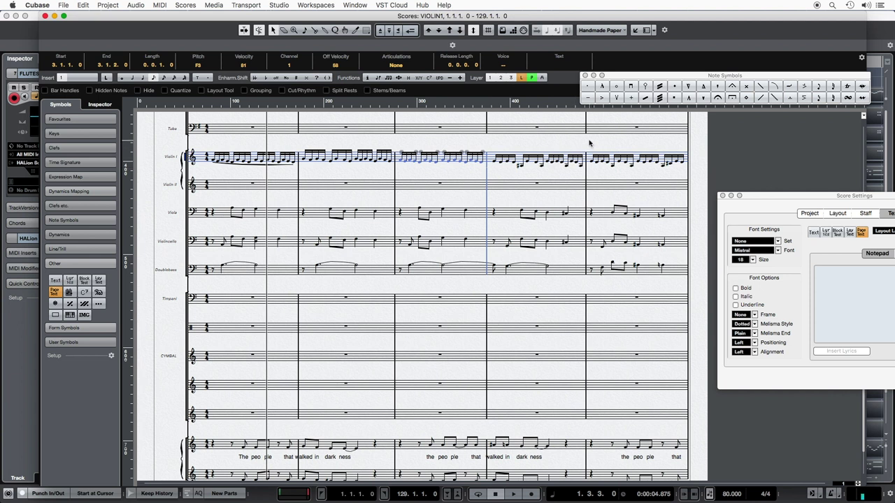
pyautogui.moveTo(590, 140); pyautogui.dragTo(688, 174)
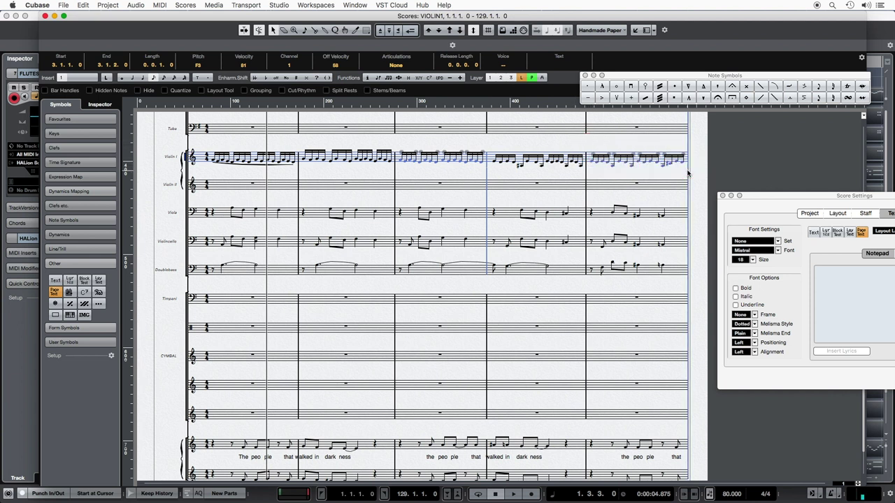
pyautogui.hotkey('shift', 's')
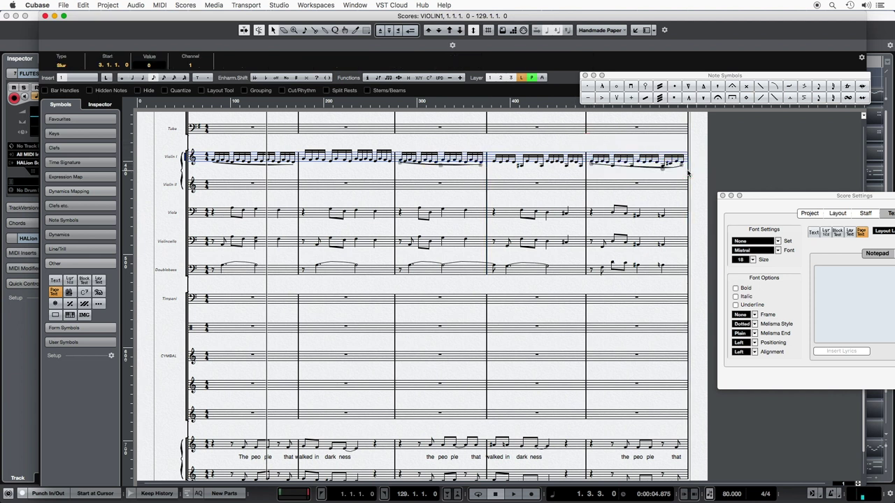
# Add slurs over the beamed note groups in the Viola and Violoncello staves in all five bars of the first page
pyautogui.click(332, 209)
pyautogui.hotkey('ctrl', 'Down')
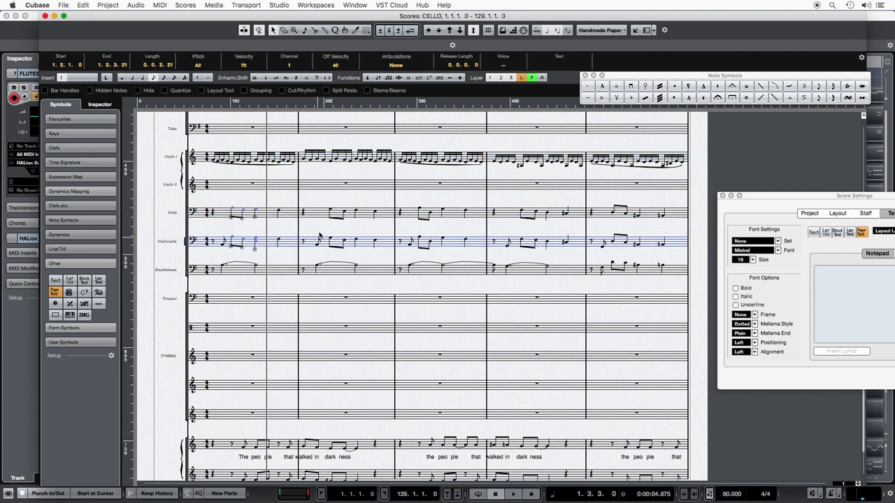
pyautogui.moveTo(326, 200); pyautogui.dragTo(355, 247)
pyautogui.moveTo(415, 197); pyautogui.dragTo(461, 255)
pyautogui.moveTo(515, 194); pyautogui.dragTo(551, 252)
pyautogui.moveTo(606, 192); pyautogui.dragTo(642, 250)
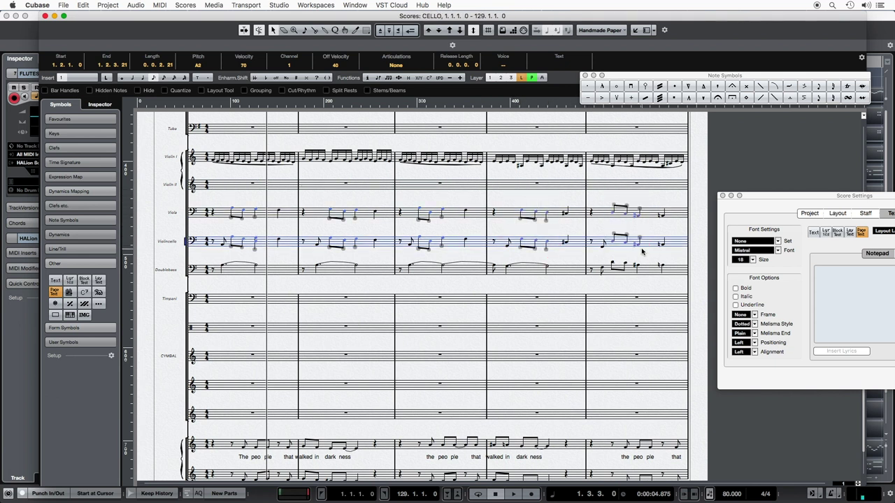
pyautogui.hotkey('shift', 's')
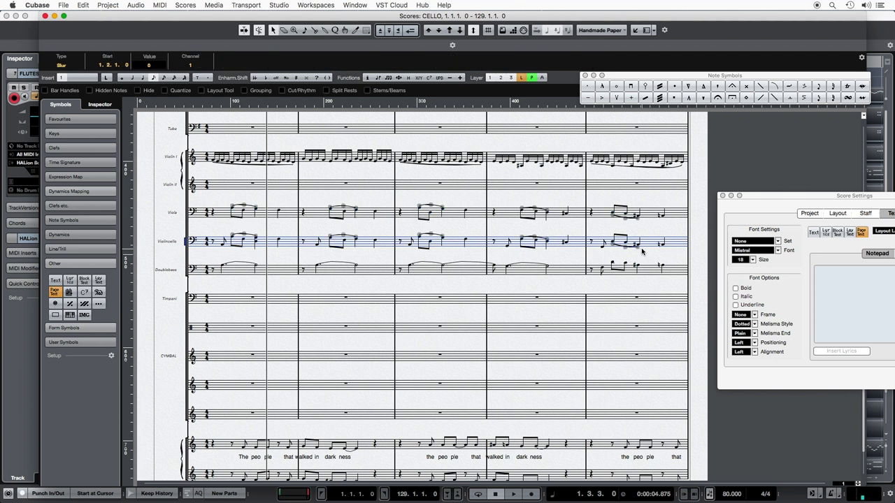
# View the whole score page zoomed out, go to page 3, and examine the very low A#-1 note in the Flute staff at bar 11
pyautogui.scroll(10, 506, 317)
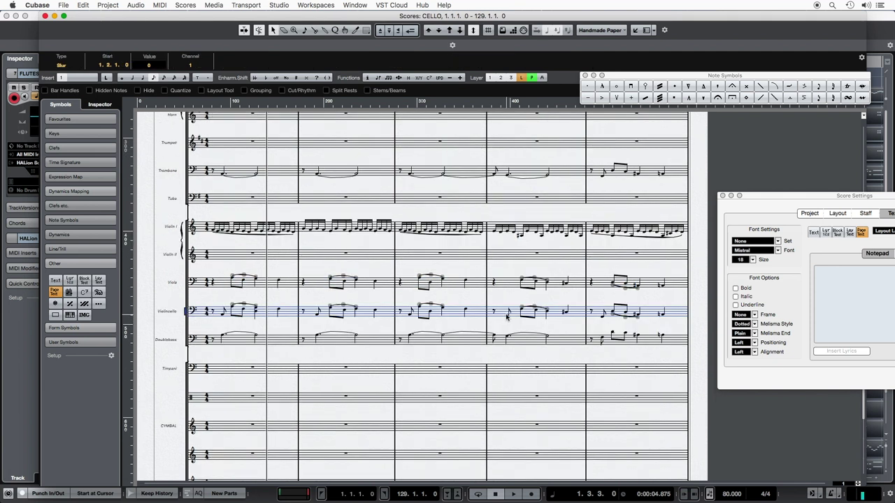
pyautogui.scroll(3, 506, 318)
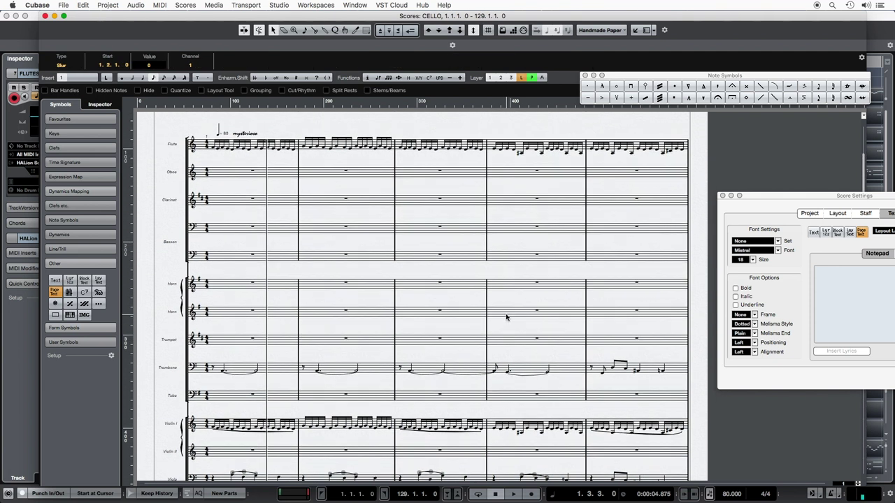
pyautogui.press('g')
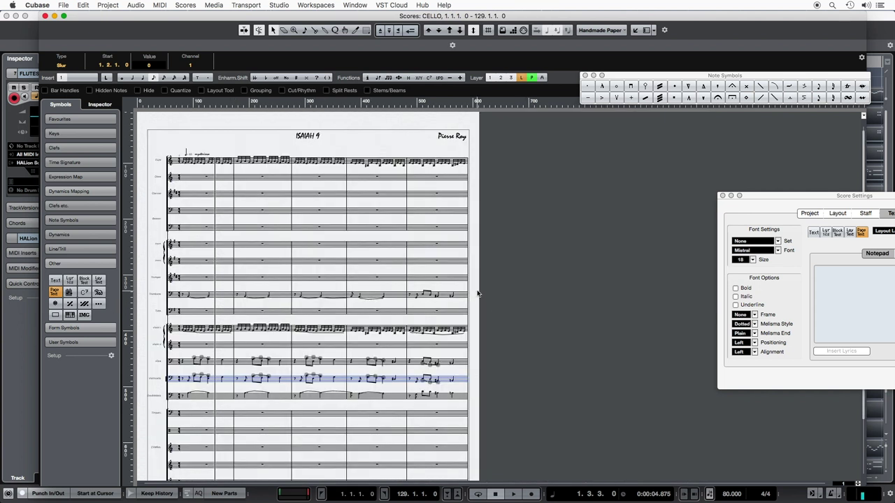
pyautogui.moveTo(784, 193); pyautogui.dragTo(629, 171)
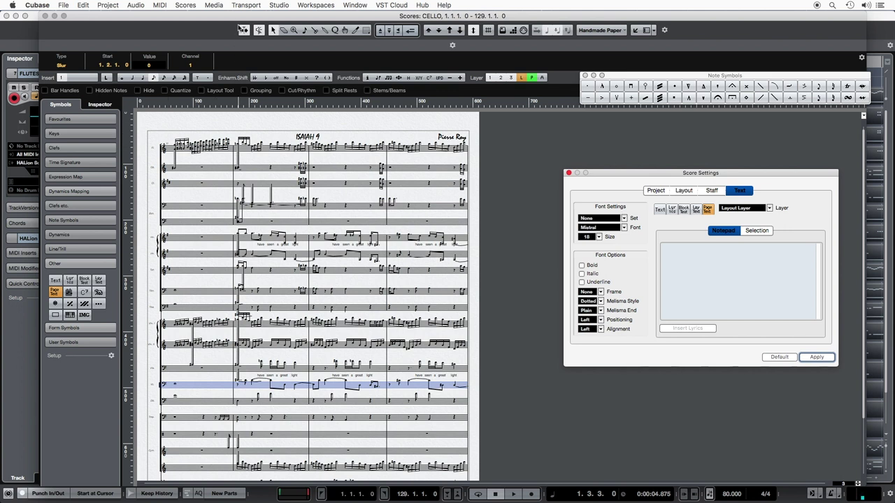
pyautogui.click(238, 19)
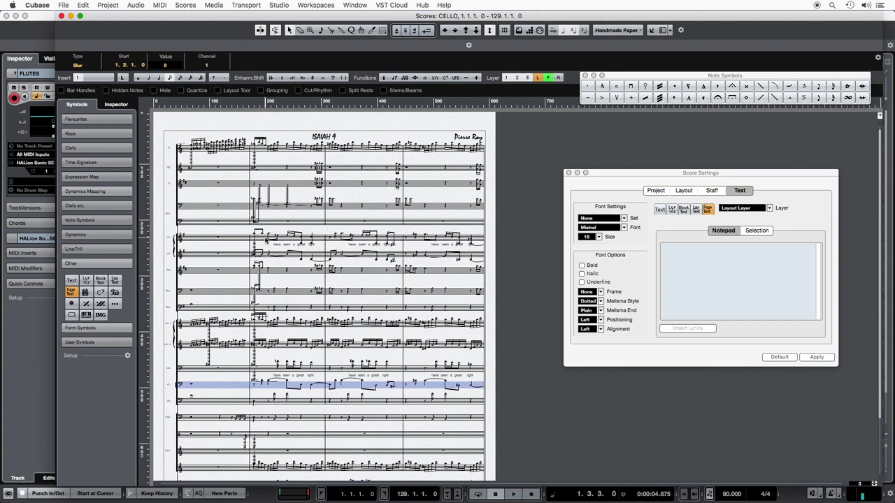
pyautogui.click(189, 168)
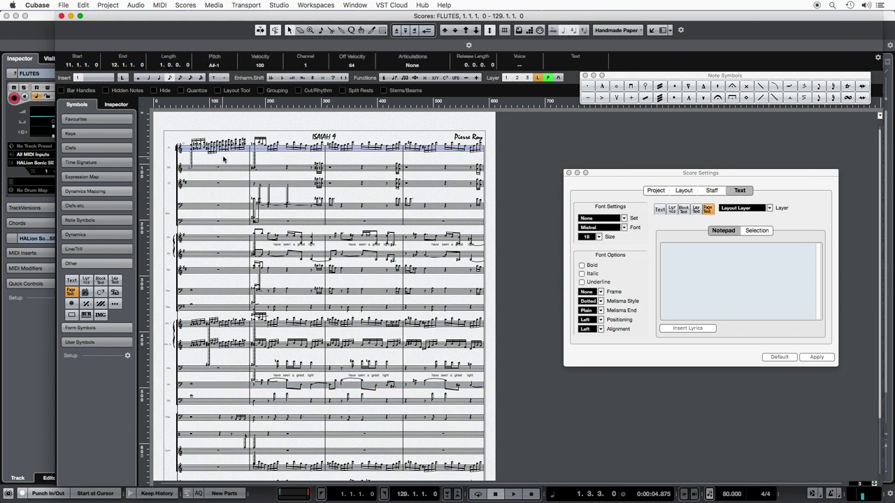
pyautogui.moveTo(610, 174); pyautogui.dragTo(598, 177)
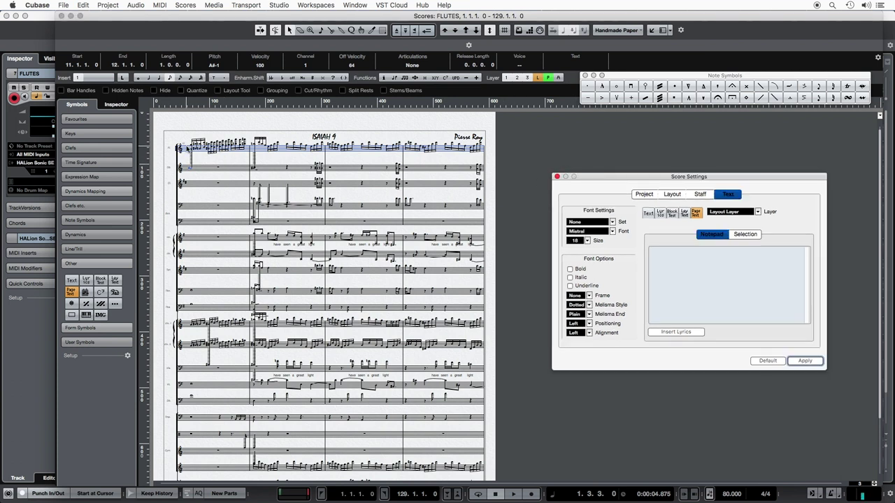
# Play the score from bar 11 into bar 12 and stop, checking the page during playback
pyautogui.click(189, 148)
pyautogui.scroll(-1, 188, 148)
pyautogui.scroll(2, 336, 225)
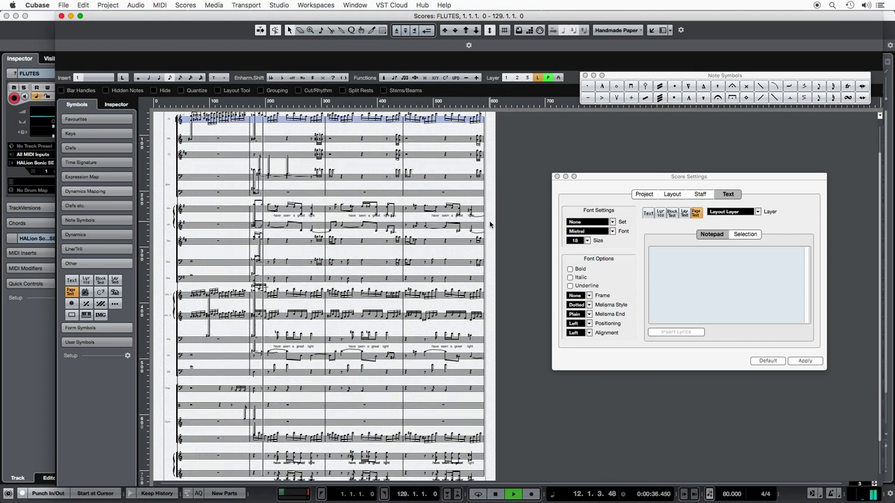
pyautogui.press('space')
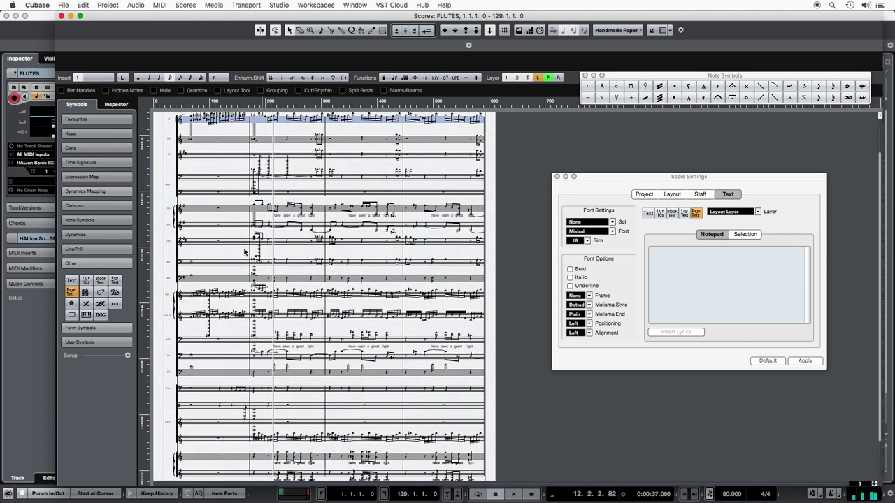
# Switch to the project window, select only the VIOLIN1 track, and enlarge its height to show the low notes from bar 11
pyautogui.click(187, 296)
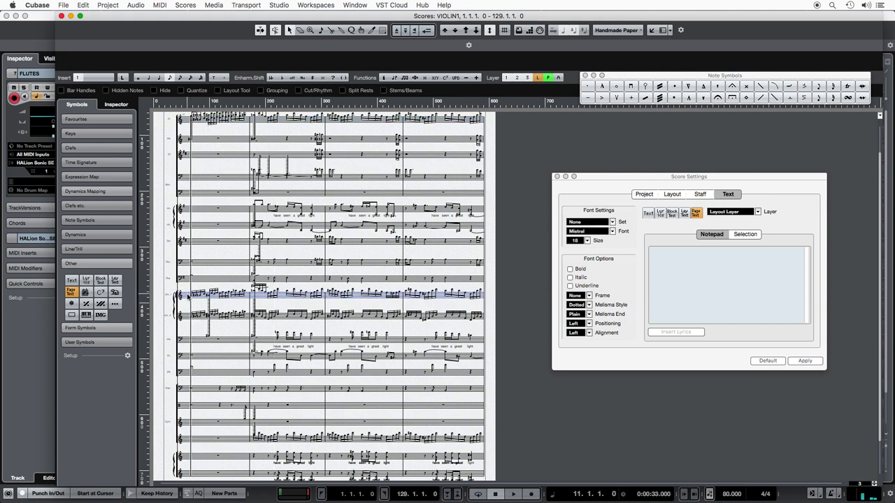
pyautogui.hotkey('ctrl', 'Up')
pyautogui.click(349, 108)
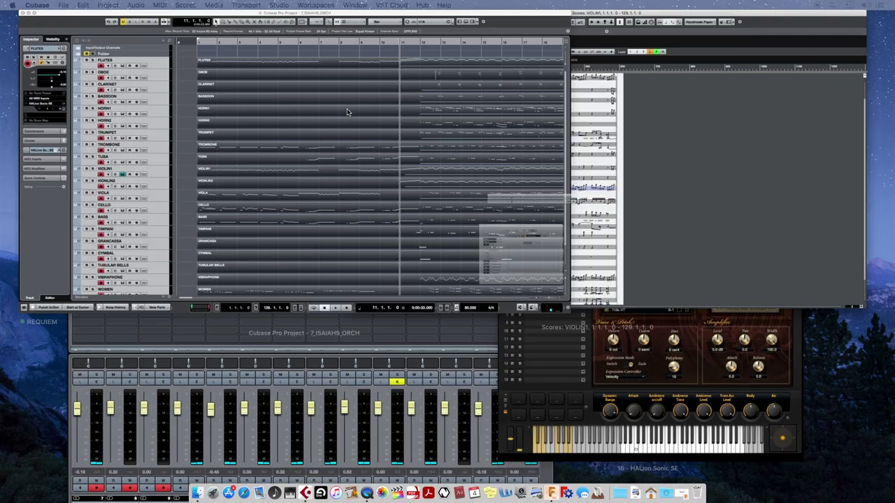
pyautogui.click(495, 270)
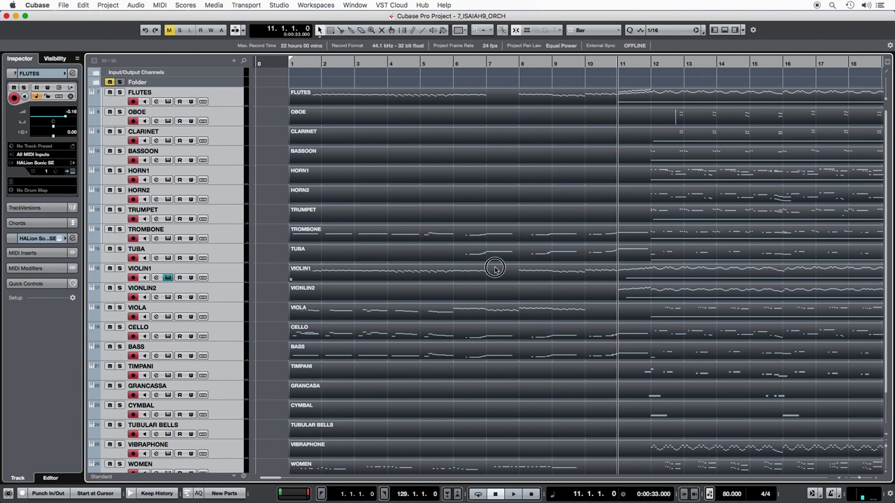
pyautogui.hotkey('shift', 'g')
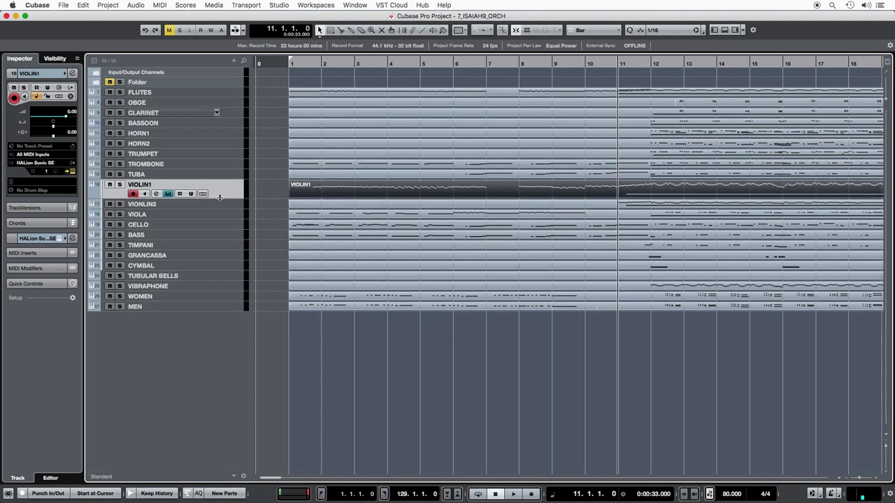
pyautogui.moveTo(220, 197); pyautogui.dragTo(222, 253)
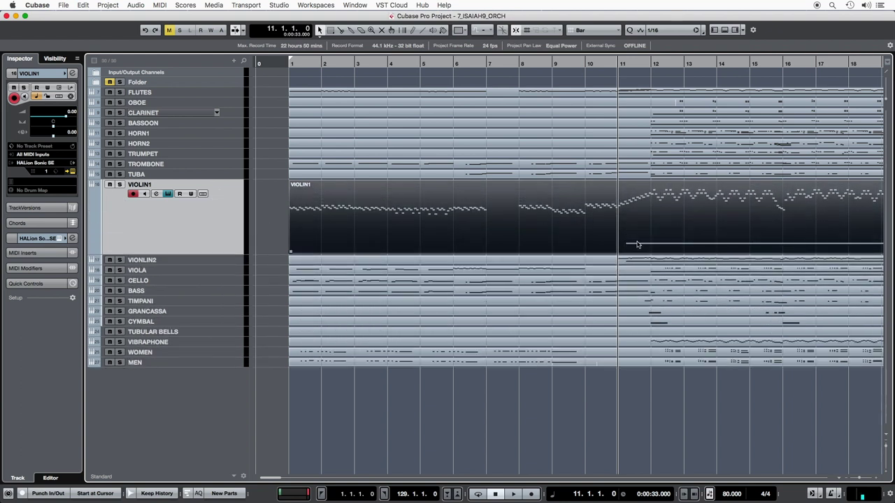
# Inspect the low A#-1 note at bar 11 of VIOLIN1 in the Key Editor, and close the editor
pyautogui.doubleClick(668, 224)
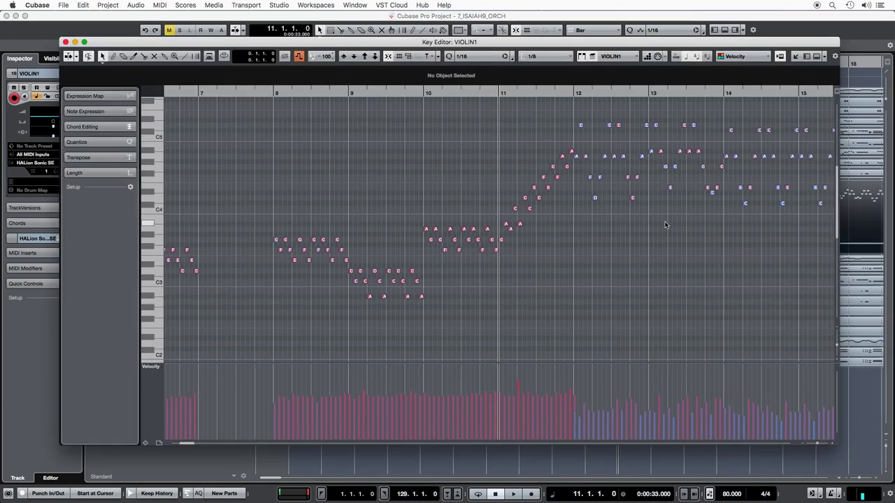
pyautogui.scroll(-10, 515, 248)
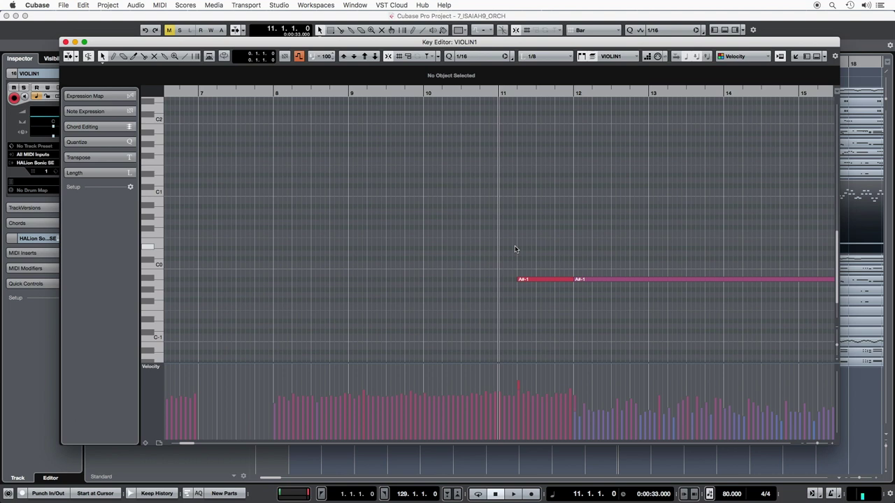
pyautogui.click(536, 280)
pyautogui.moveTo(360, 42); pyautogui.dragTo(487, 268)
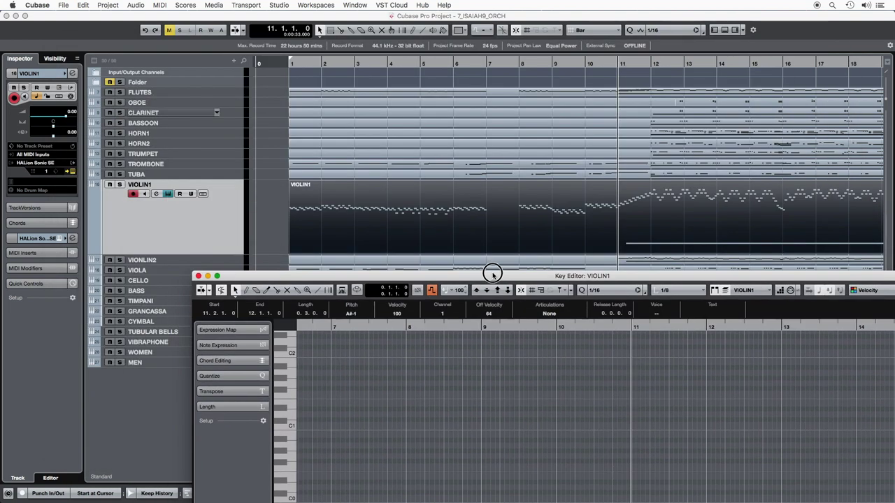
pyautogui.press('super+w')
# Open VIOLIN1's HALion Sonic SE instrument and look through the key switches assigned to its expressions
pyautogui.click(72, 172)
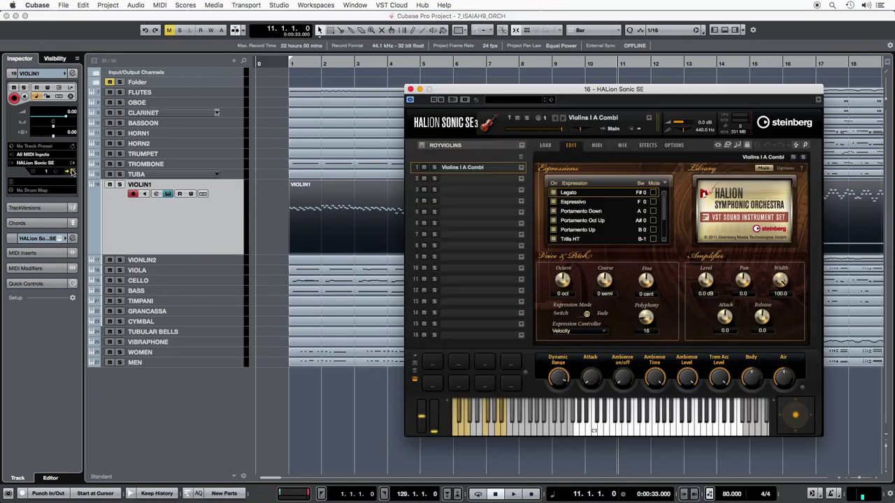
pyautogui.moveTo(550, 93); pyautogui.dragTo(411, 81)
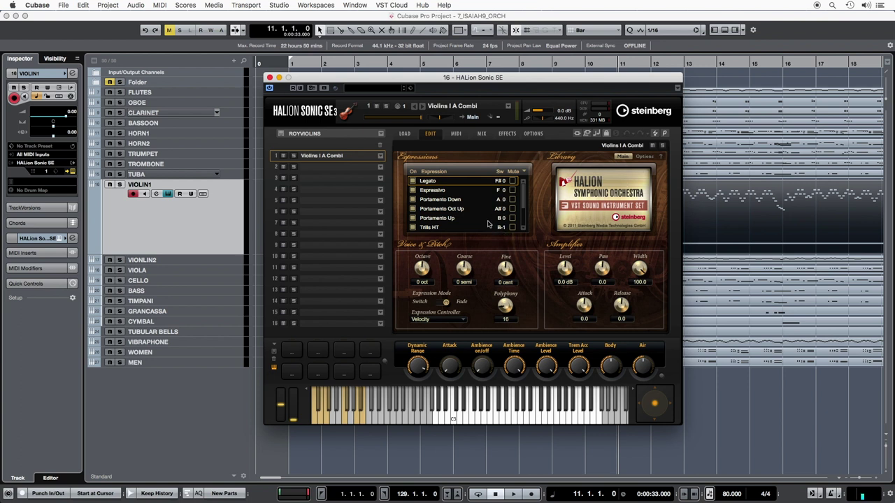
pyautogui.moveTo(524, 208); pyautogui.dragTo(527, 227)
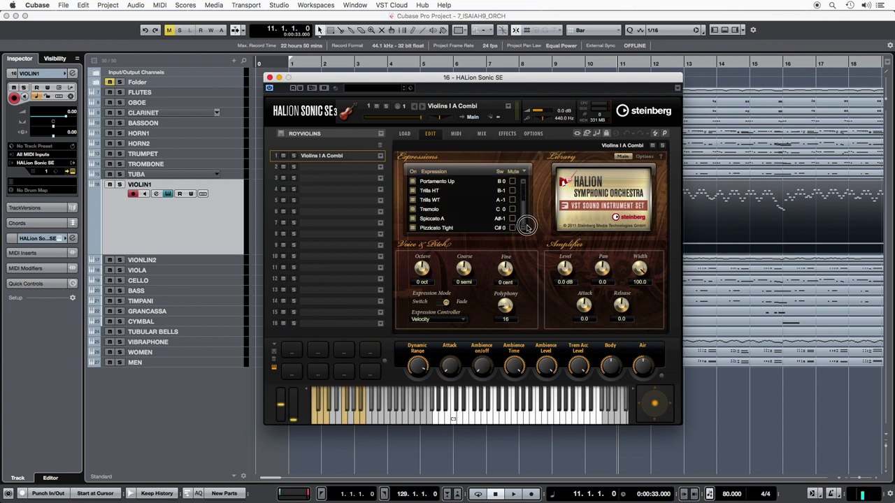
pyautogui.moveTo(566, 81); pyautogui.dragTo(428, 90)
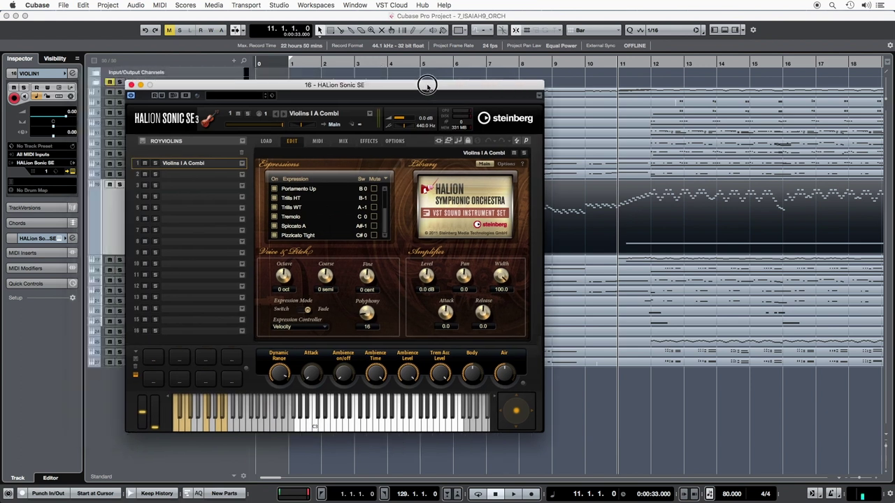
# Play the project from bar 11 into bar 12 and stop, watching the instrument's active expression
pyautogui.press('space')
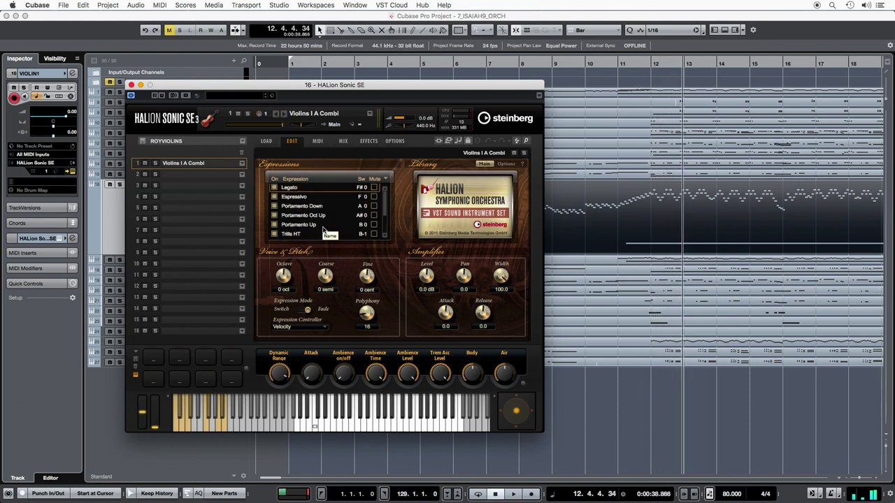
pyautogui.press('space')
pyautogui.moveTo(384, 84); pyautogui.dragTo(396, 112)
# Switch to the score window and look over the whole page for low key-switch notes on the staves
pyautogui.hotkey('ctrl', 'Up')
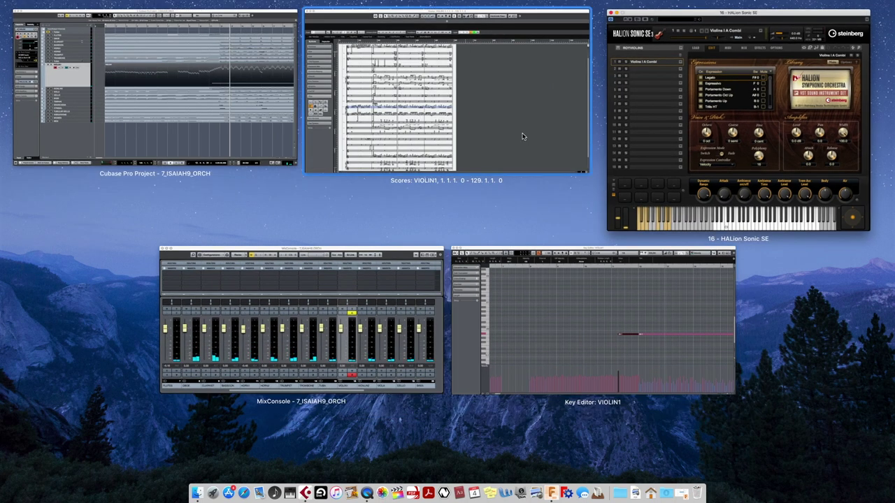
pyautogui.click(522, 136)
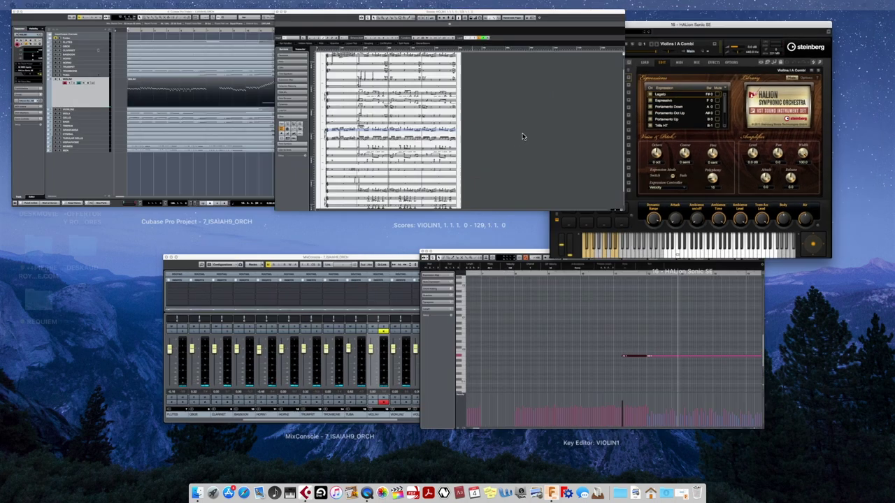
pyautogui.click(534, 15)
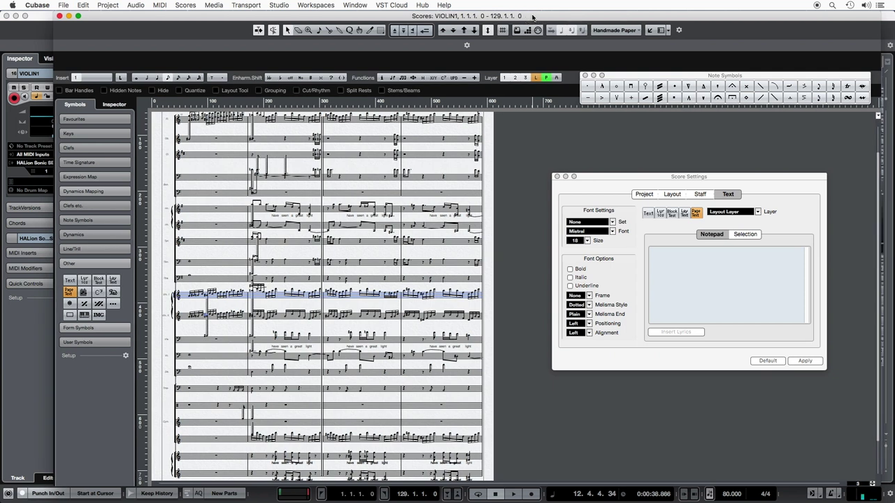
pyautogui.scroll(2, 270, 183)
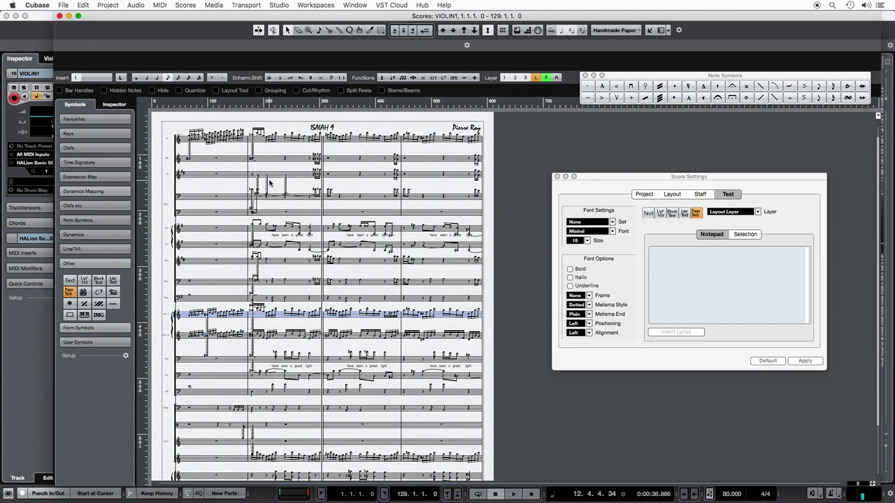
pyautogui.scroll(-10, 279, 168)
pyautogui.scroll(10, 278, 168)
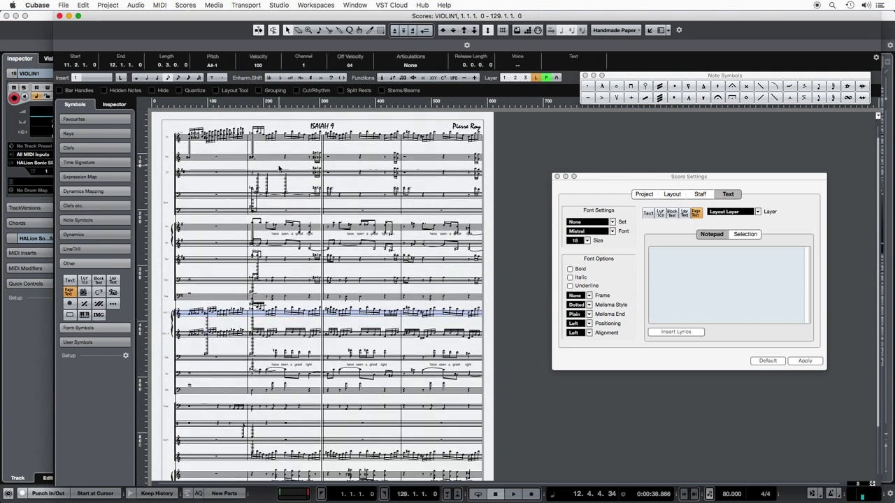
# Set the Flute staff's low note limit to E0 in its staff options and apply the change
pyautogui.click(186, 139)
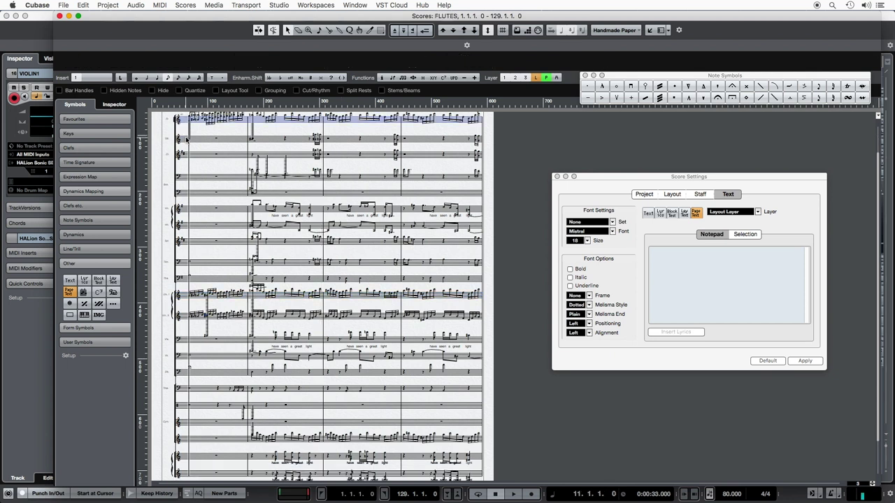
pyautogui.scroll(1, 202, 143)
pyautogui.moveTo(624, 188); pyautogui.dragTo(582, 180)
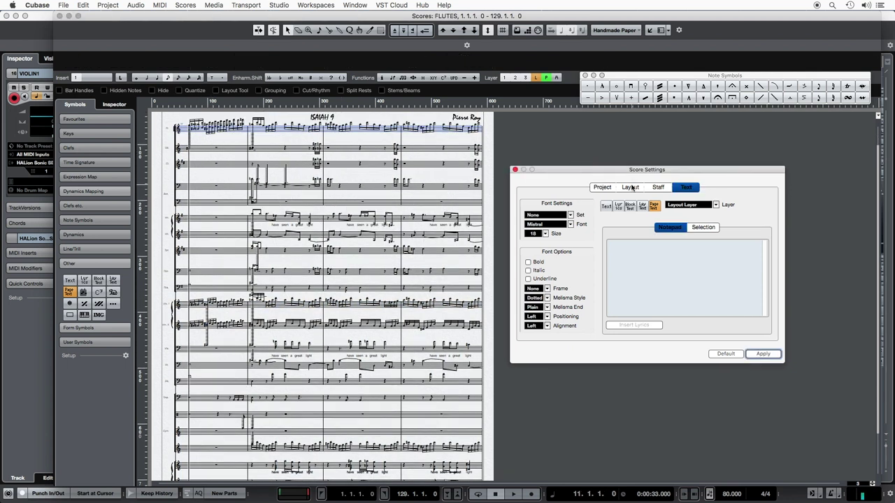
pyautogui.click(657, 187)
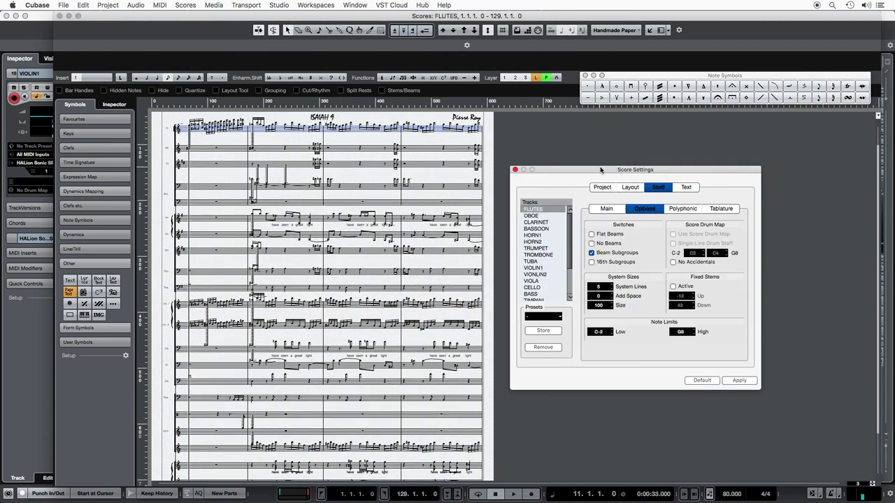
pyautogui.moveTo(599, 170); pyautogui.dragTo(592, 167)
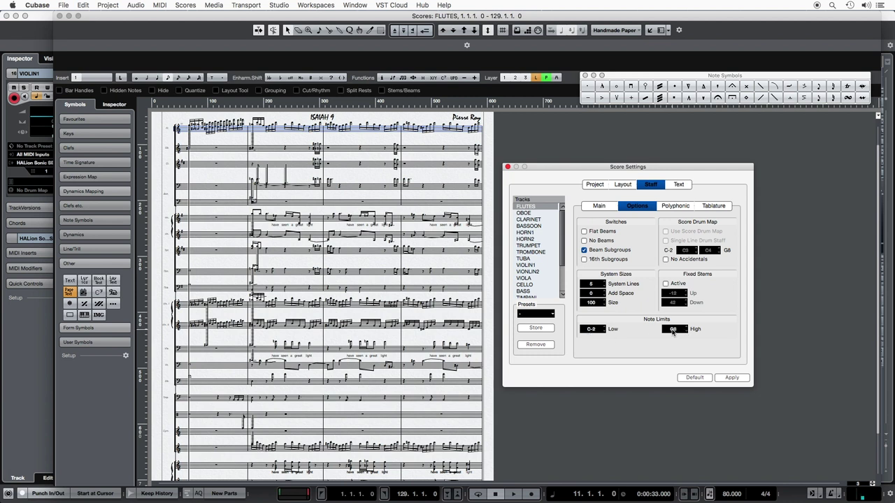
pyautogui.click(591, 330)
pyautogui.press('Return')
pyautogui.click(732, 378)
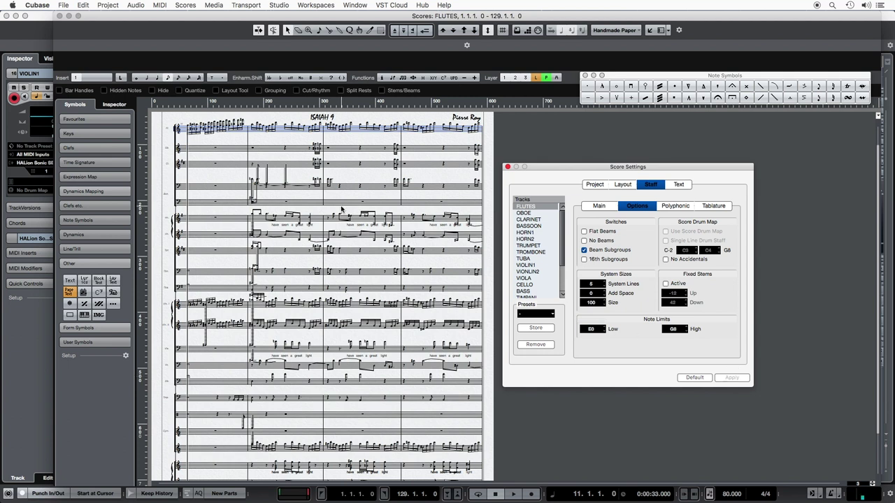
# Set the Clarinet staff's low note limit to E0 and check the staff with the settings dialog out of the way
pyautogui.click(301, 166)
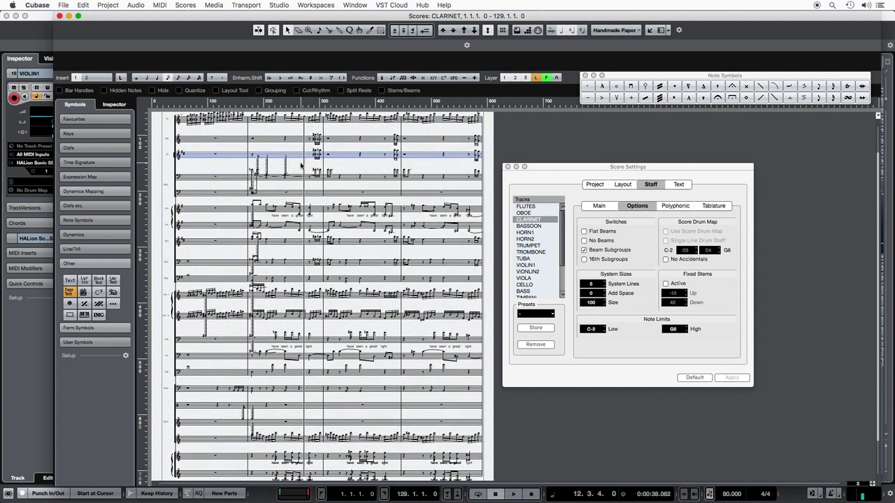
pyautogui.click(592, 329)
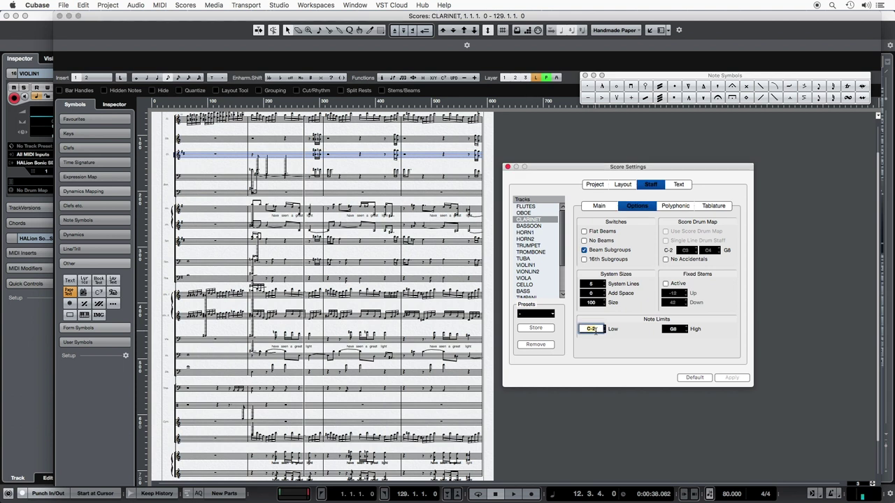
pyautogui.write('e0')
pyautogui.press('Return')
pyautogui.scroll(2, 328, 180)
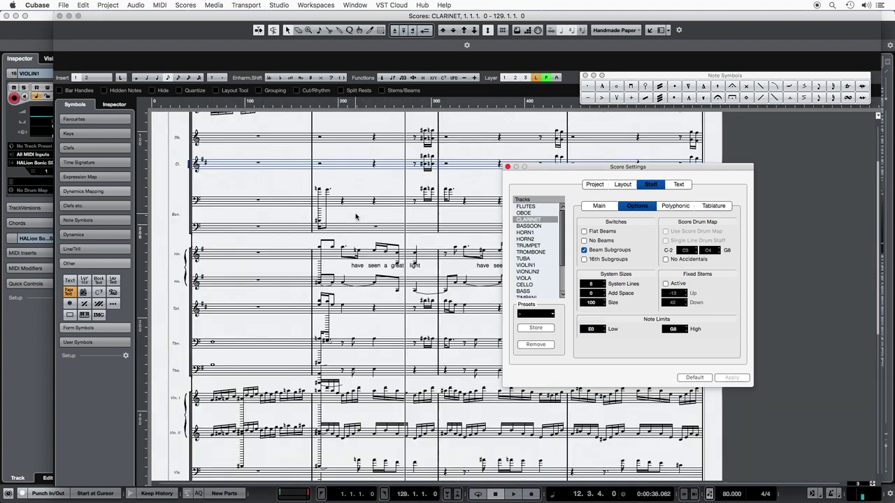
pyautogui.moveTo(532, 168); pyautogui.dragTo(657, 204)
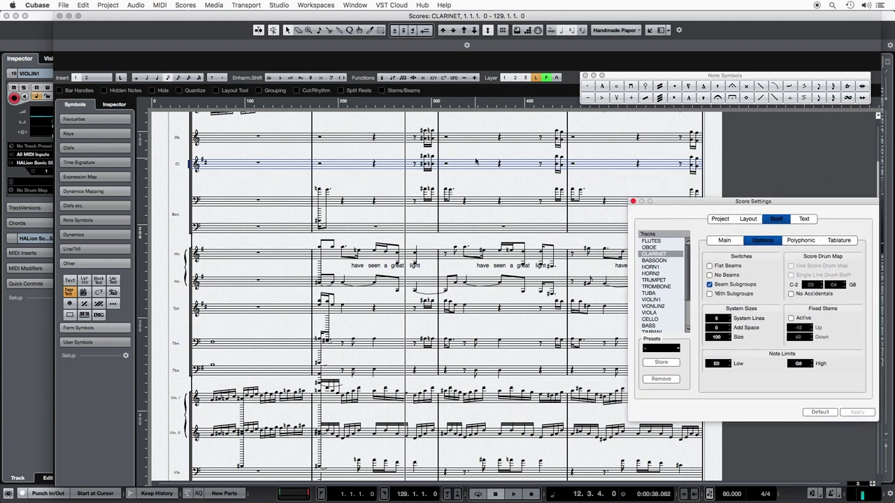
pyautogui.scroll(-1, 474, 160)
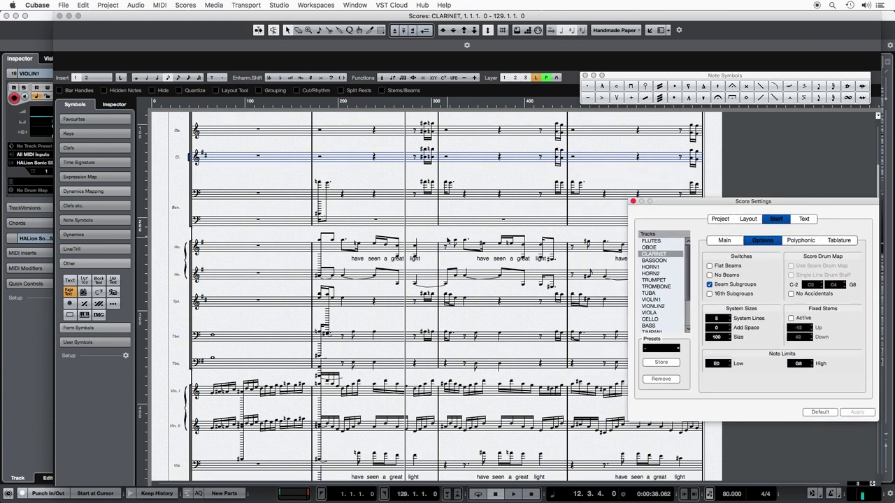
pyautogui.scroll(4, 446, 228)
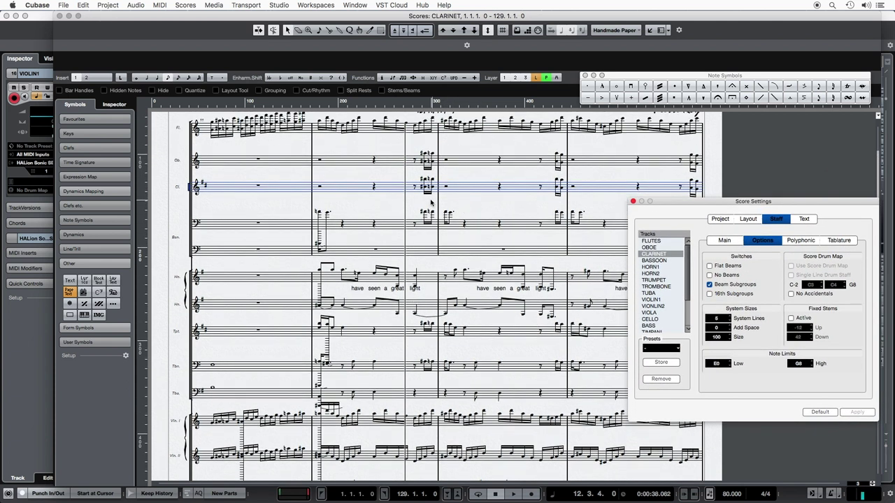
# Try to change the Clarinet's staff mode to Single in its polyphonic settings
pyautogui.click(412, 189)
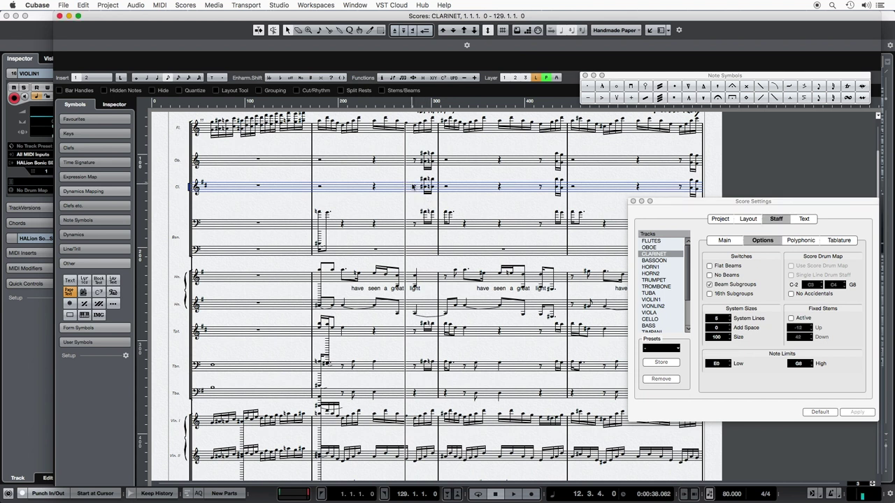
pyautogui.scroll(7, 440, 192)
pyautogui.moveTo(670, 201); pyautogui.dragTo(602, 187)
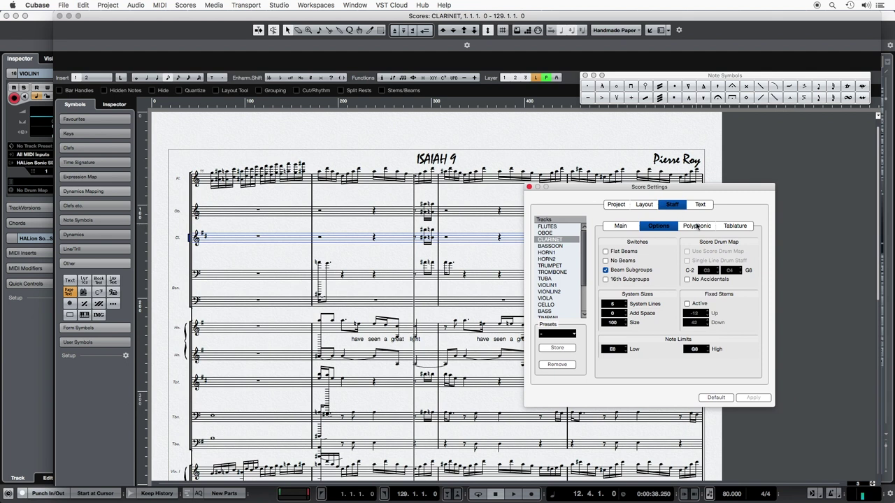
pyautogui.click(697, 226)
pyautogui.click(637, 253)
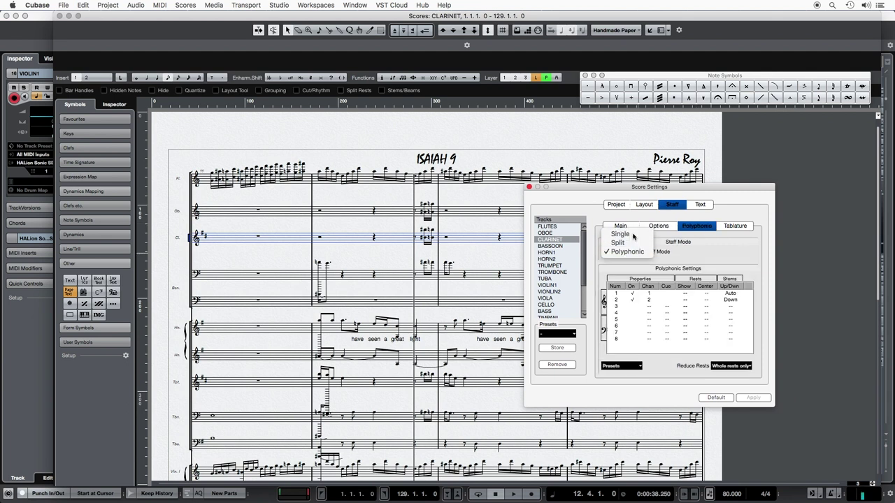
pyautogui.click(635, 237)
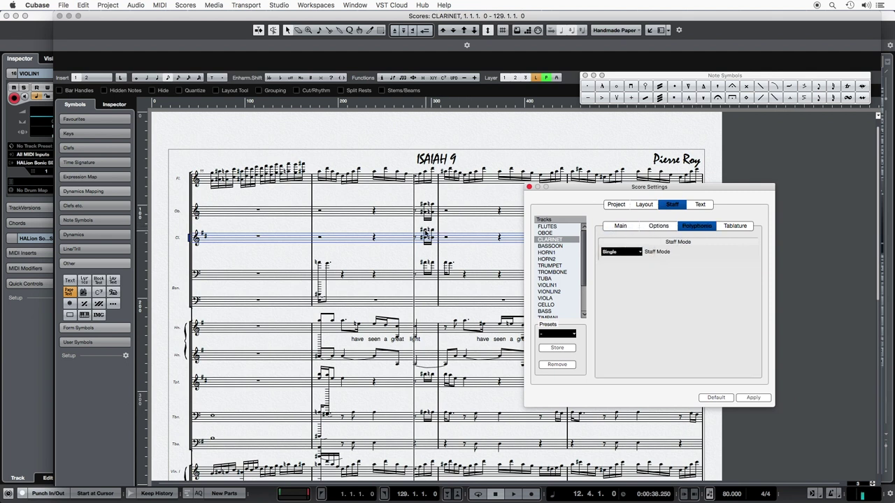
pyautogui.click(425, 238)
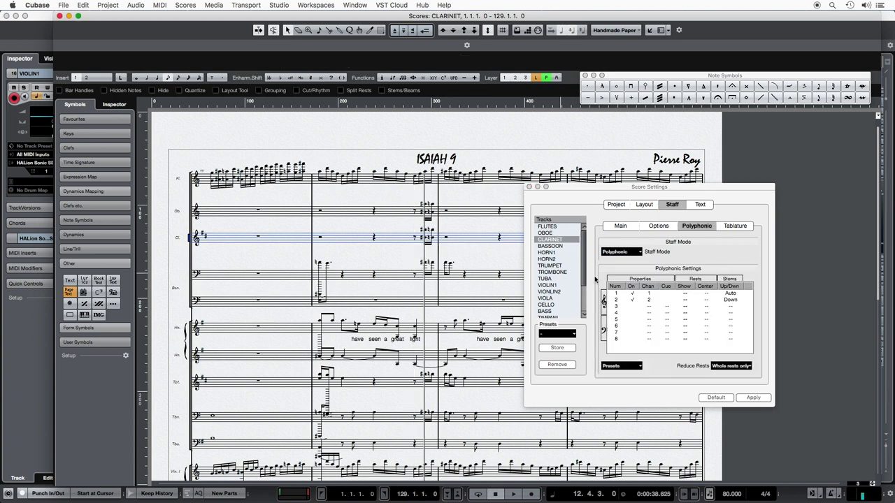
# Move the Clarinet's lower notes at the end of bar 12 to voice 2
pyautogui.click(633, 294)
pyautogui.click(633, 299)
pyautogui.moveTo(408, 235); pyautogui.dragTo(444, 243)
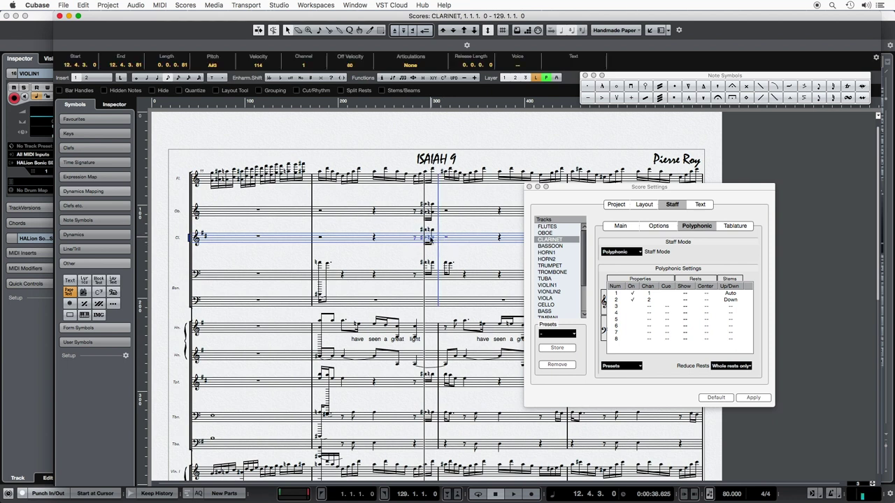
pyautogui.rightClick(430, 239)
pyautogui.moveTo(440, 249)
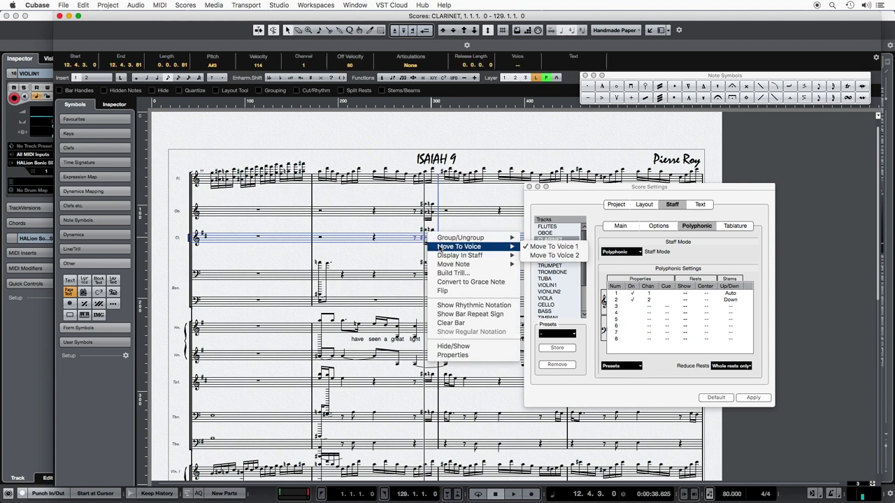
pyautogui.click(542, 255)
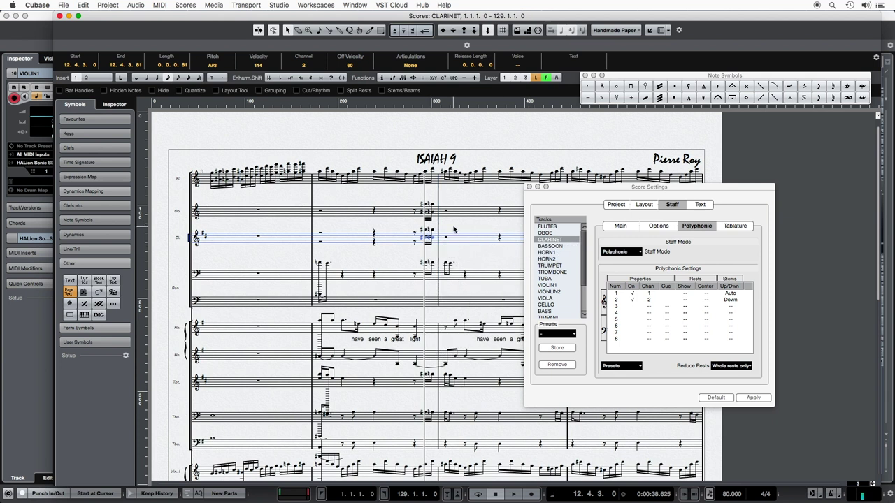
# Inspect the Clarinet's two voices at the end of bar 12 close up, with the upper notes selected
pyautogui.moveTo(570, 187); pyautogui.dragTo(645, 209)
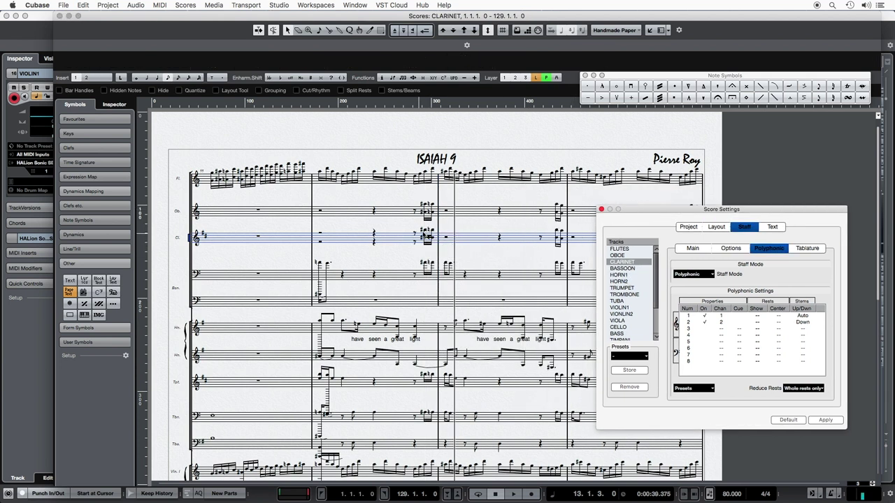
pyautogui.click(423, 235)
pyautogui.press('h')
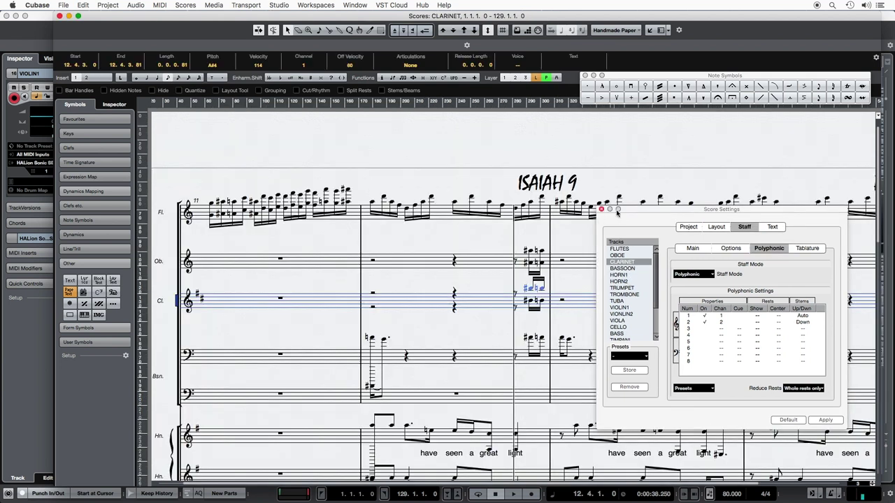
pyautogui.moveTo(633, 218); pyautogui.dragTo(630, 268)
# Select the Flute's lower notes in bar 11 and set the FLUTES staff to Polyphonic mode with only voices 1 and 2 on
pyautogui.click(632, 300)
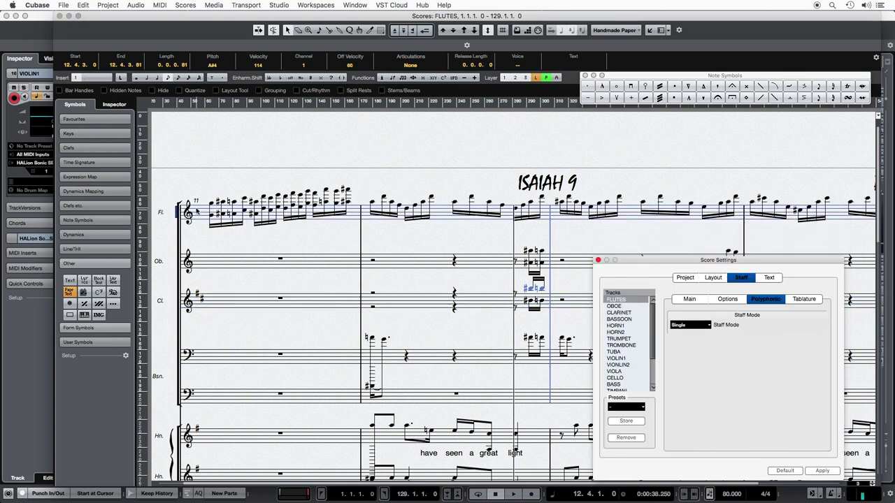
pyautogui.moveTo(199, 210); pyautogui.dragTo(287, 239)
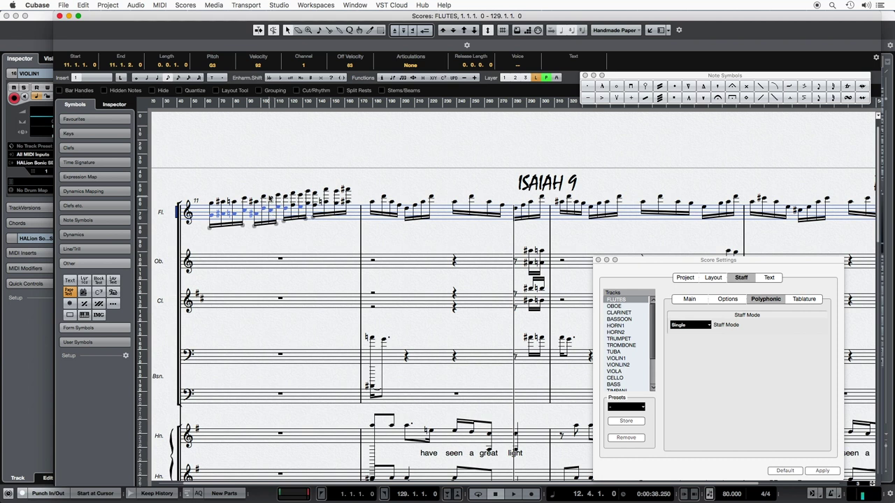
pyautogui.moveTo(631, 258); pyautogui.dragTo(451, 219)
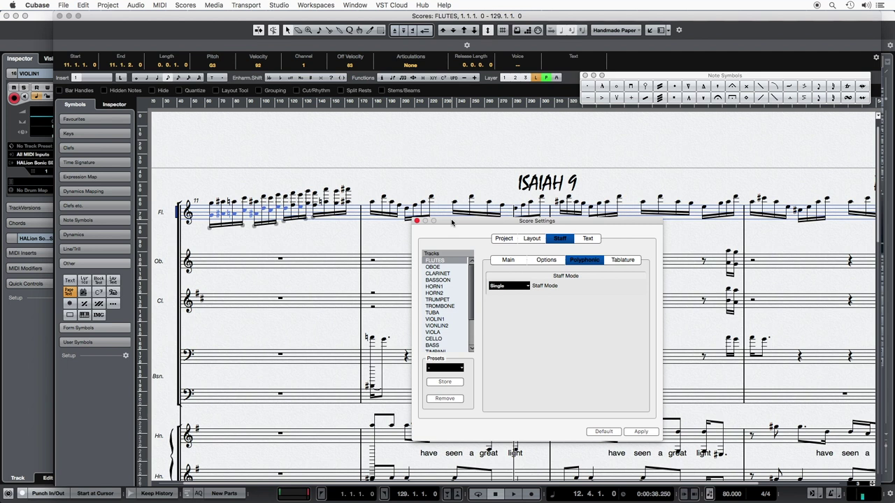
pyautogui.moveTo(451, 222); pyautogui.dragTo(453, 230)
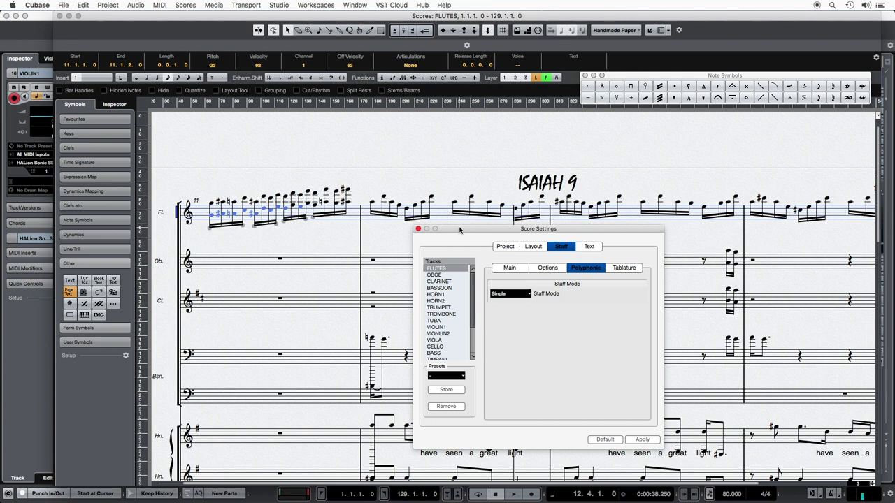
pyautogui.moveTo(459, 229); pyautogui.dragTo(420, 233)
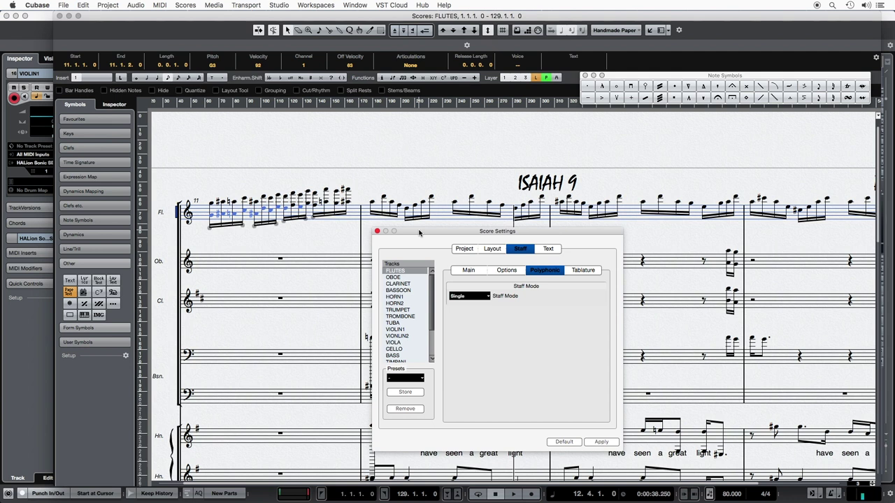
pyautogui.moveTo(419, 233); pyautogui.dragTo(401, 153)
pyautogui.click(460, 218)
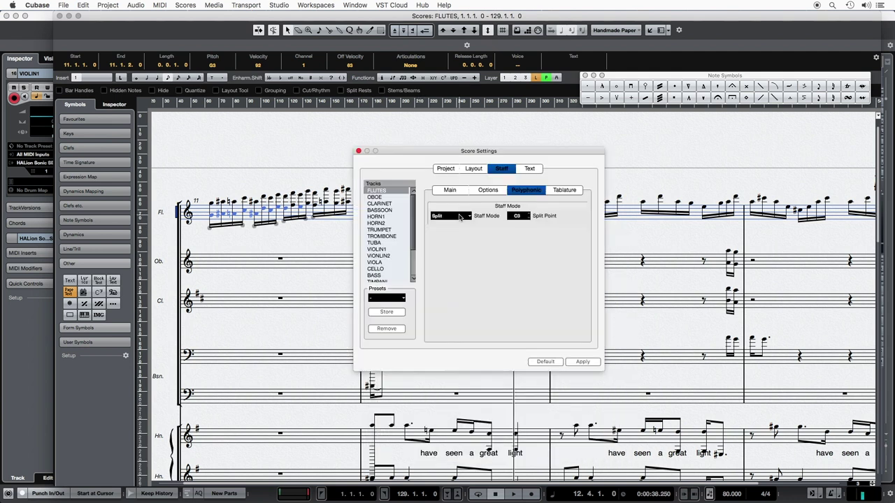
pyautogui.click(460, 218)
pyautogui.click(458, 228)
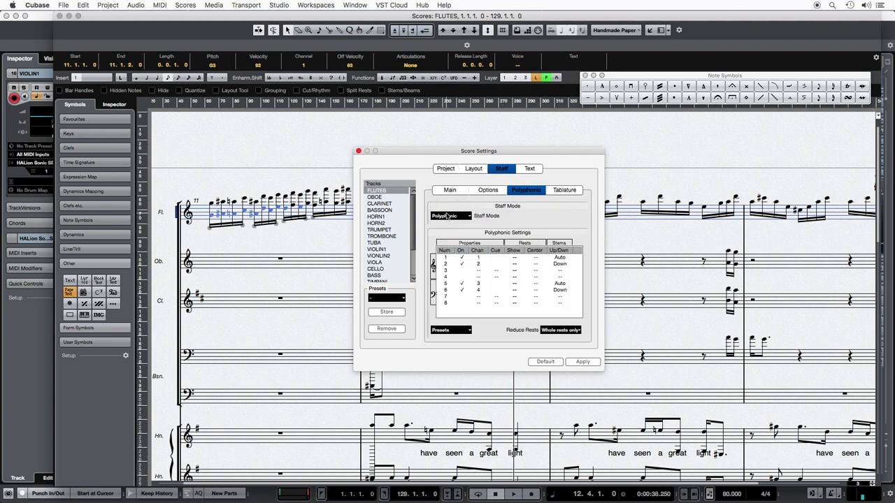
pyautogui.click(462, 283)
pyautogui.click(583, 365)
pyautogui.moveTo(422, 155); pyautogui.dragTo(512, 314)
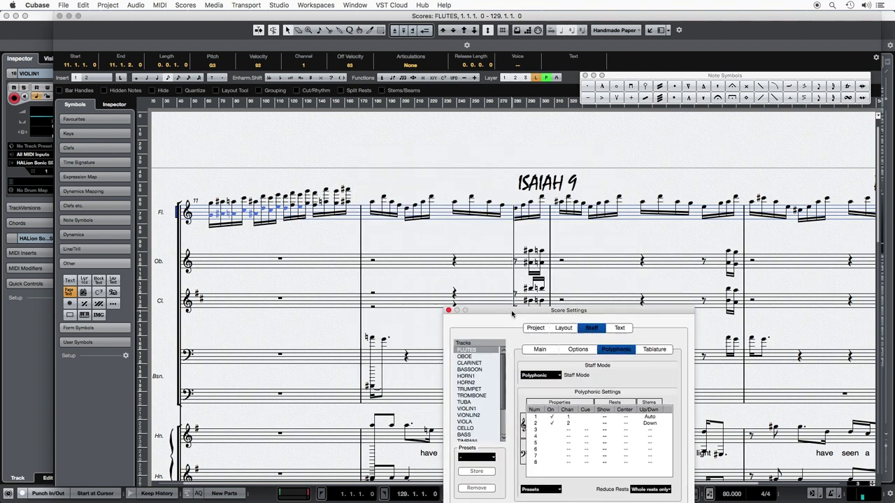
# Extend the selection to all lower notes of the Flute's bar 11 run, move them to voice 2, and compare by undoing and redoing
pyautogui.click(337, 204)
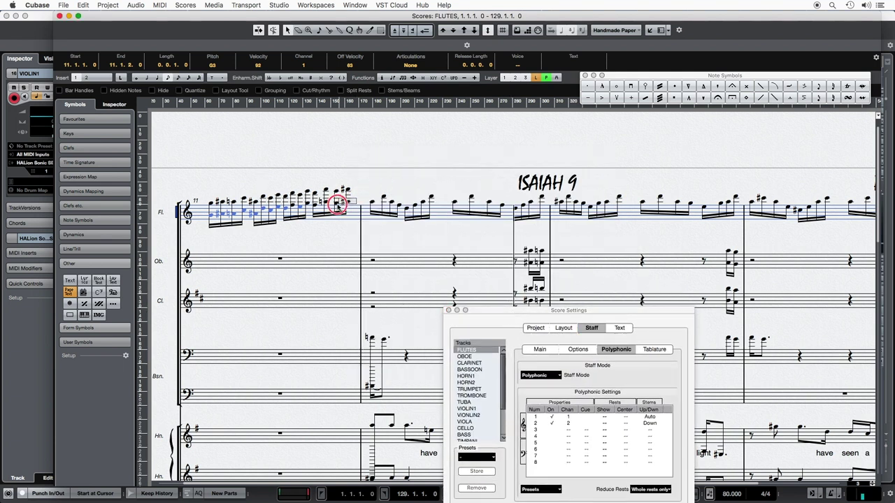
pyautogui.moveTo(337, 204); pyautogui.dragTo(306, 209)
pyautogui.rightClick(214, 216)
pyautogui.moveTo(214, 218)
pyautogui.moveTo(244, 224)
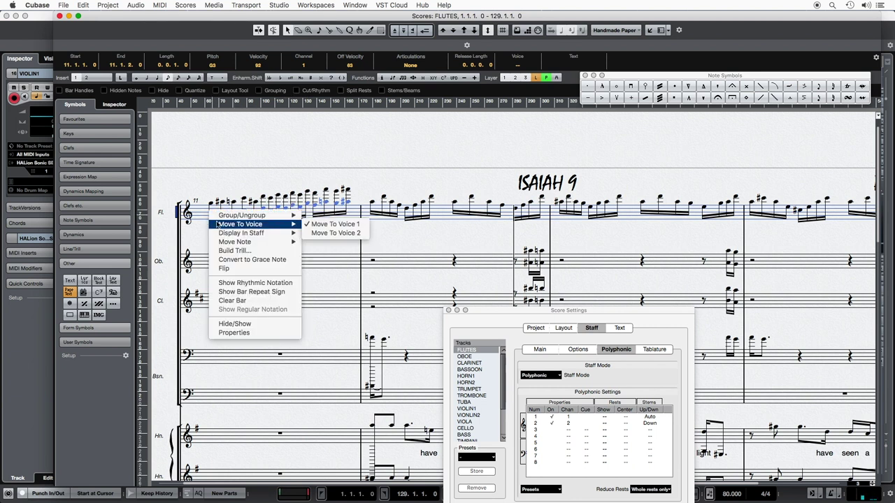
pyautogui.click(321, 233)
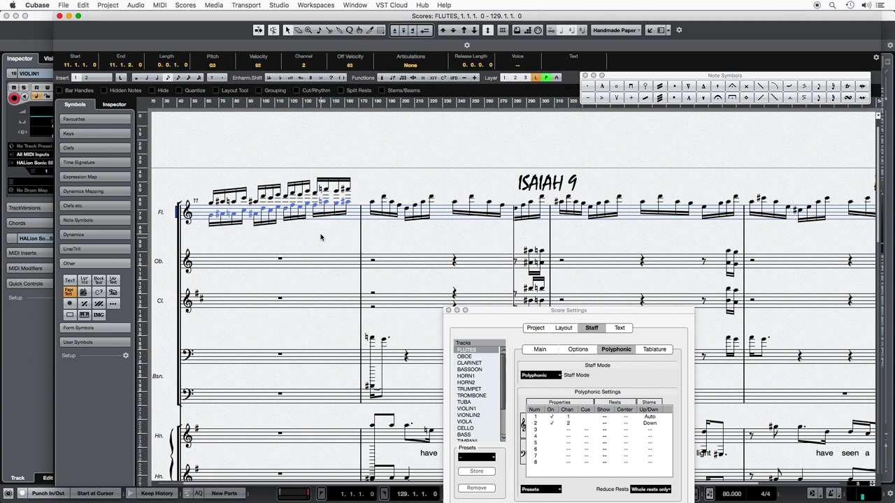
pyautogui.press('super+z')
pyautogui.press('super+shift+z')
# Look up the key commands assigned to the Move To Voice commands
pyautogui.click(63, 5)
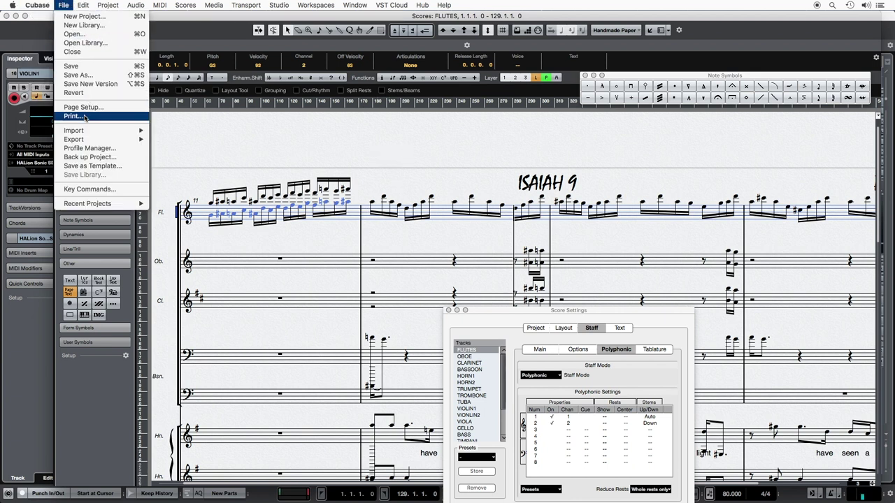
pyautogui.click(98, 194)
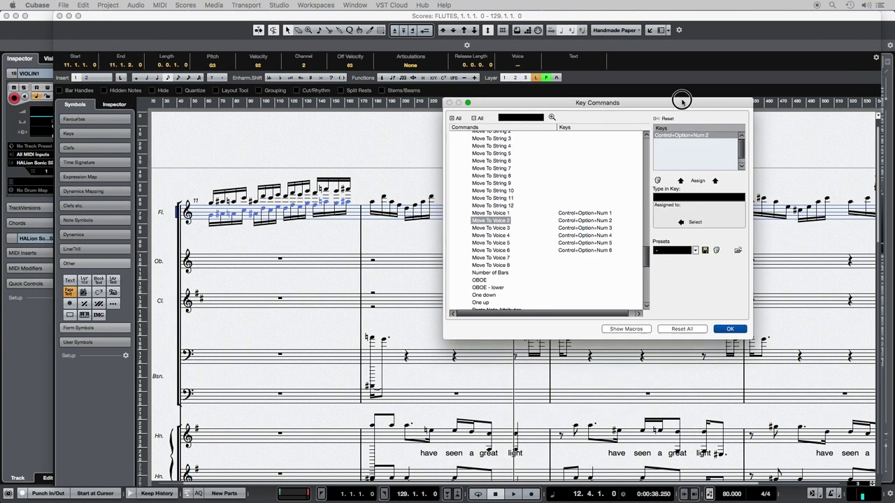
pyautogui.moveTo(681, 98); pyautogui.dragTo(619, 155)
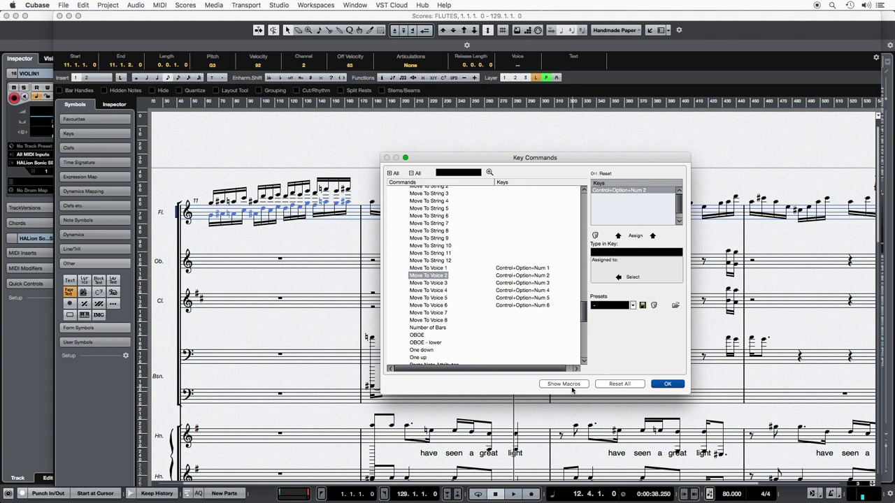
pyautogui.click(666, 385)
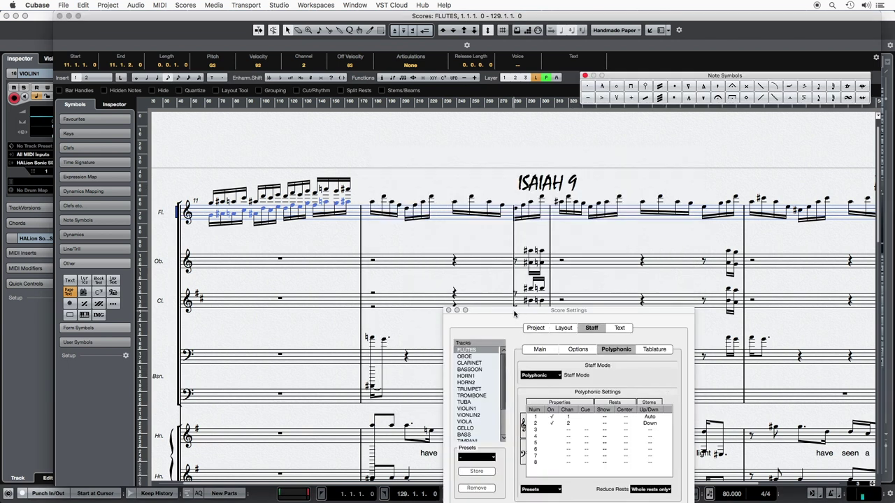
# Change the Clarinet's staff names to Bb Clarinet (long) and Bb CL (short), and apply them
pyautogui.moveTo(518, 315); pyautogui.dragTo(266, 134)
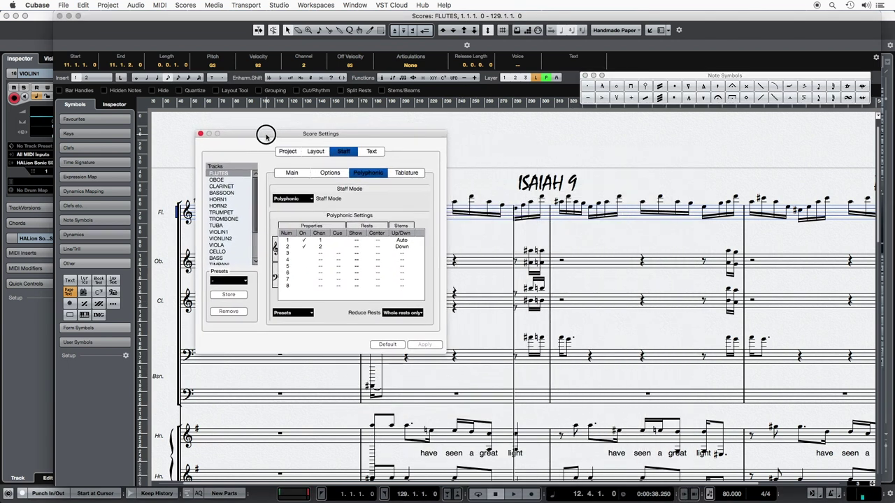
pyautogui.moveTo(741, 179); pyautogui.dragTo(563, 217)
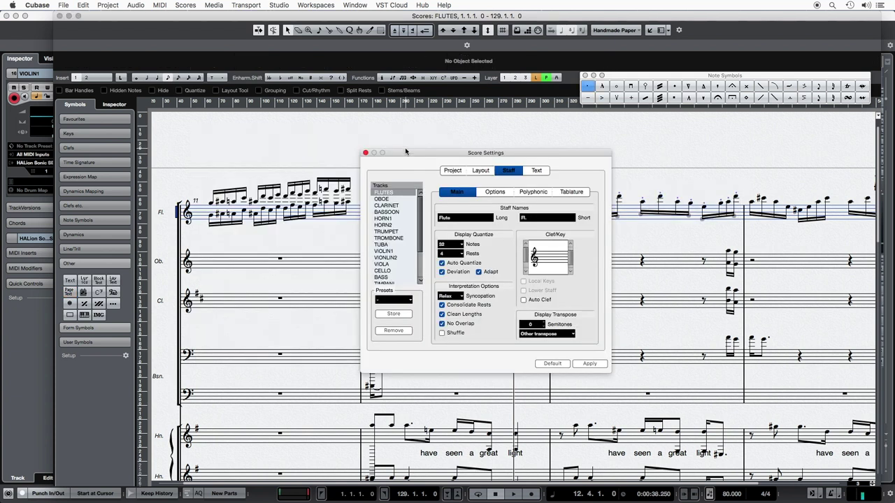
pyautogui.moveTo(407, 155); pyautogui.dragTo(407, 178)
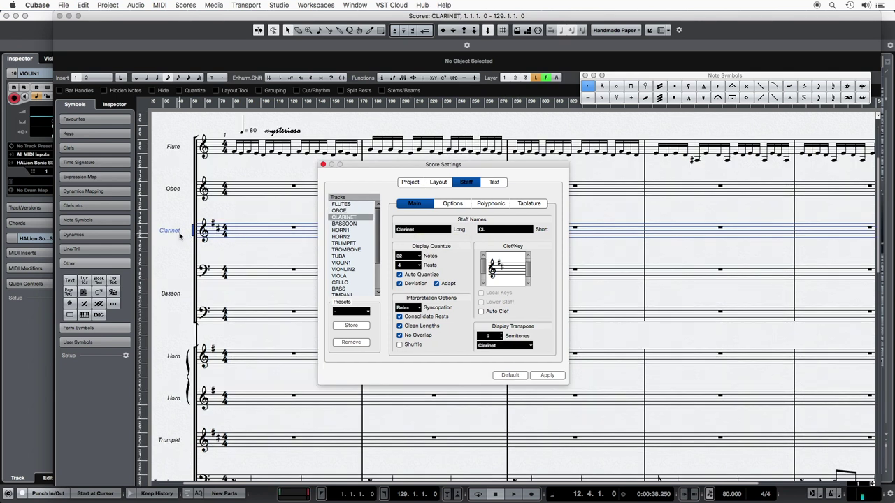
pyautogui.click(404, 229)
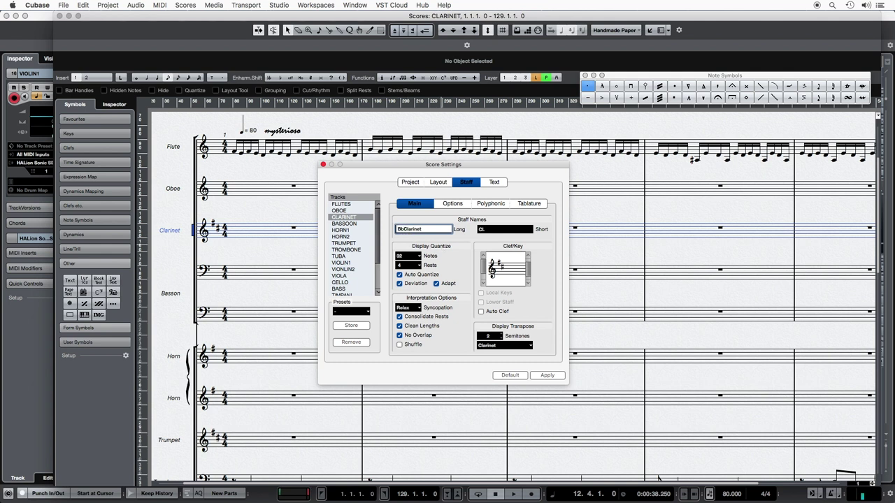
pyautogui.press('Tab')
pyautogui.press('BackSpace')
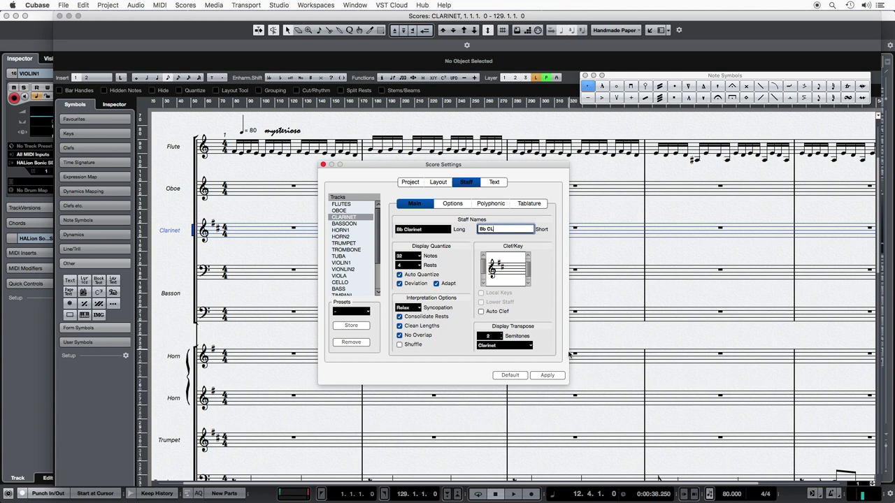
pyautogui.click(552, 377)
pyautogui.click(548, 375)
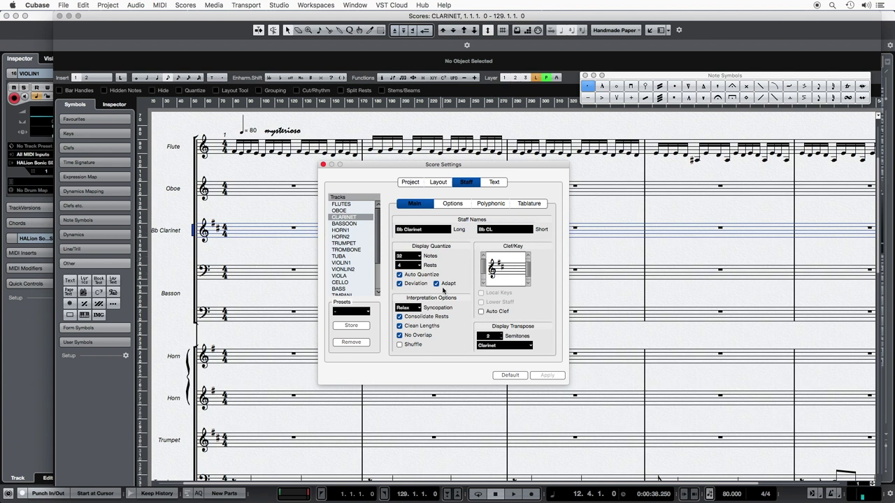
# Change the first Horn's staff names to Horn in F (long) and Hn in F (short)
pyautogui.scroll(-10, 298, 359)
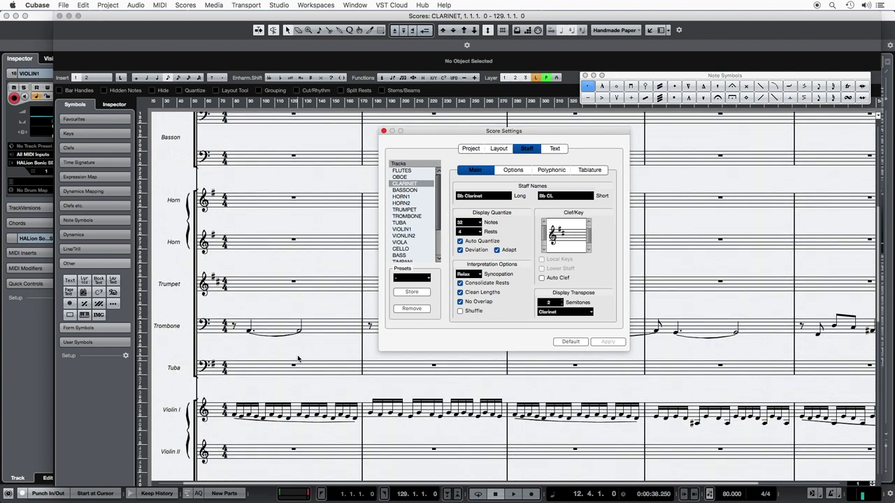
pyautogui.click(238, 208)
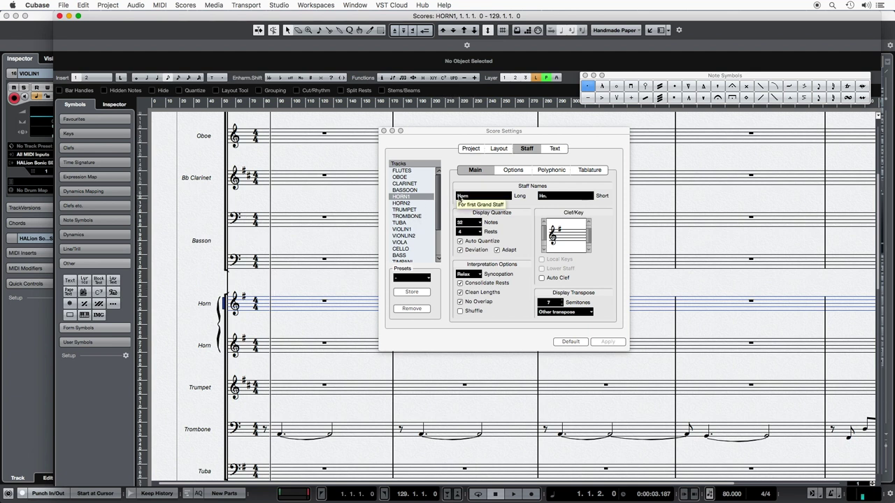
pyautogui.click(469, 197)
pyautogui.click(471, 196)
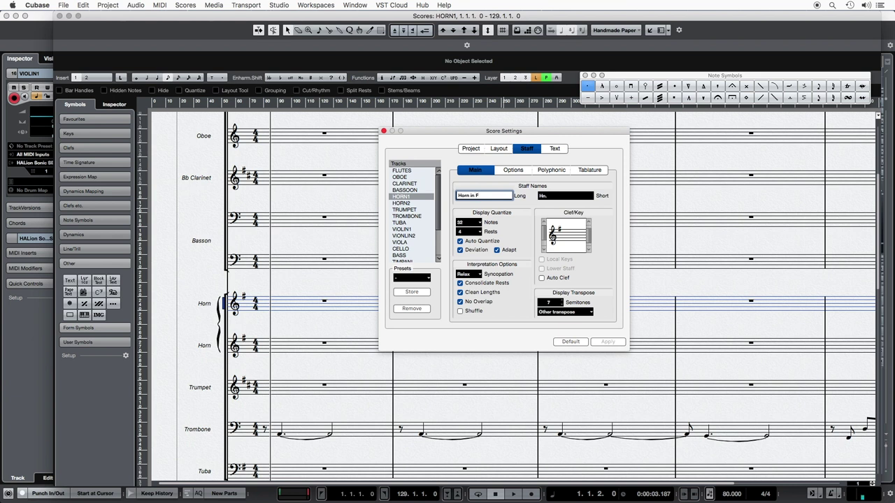
pyautogui.press('Tab')
pyautogui.click(551, 196)
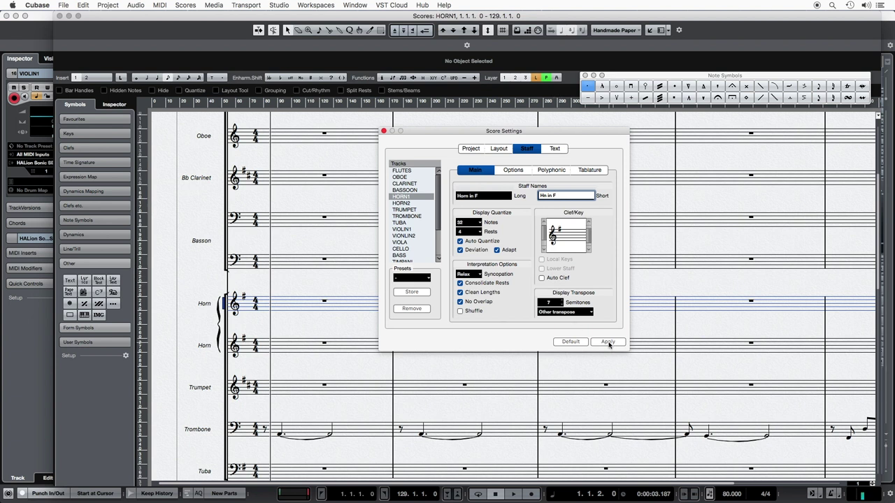
# Set the first Horn's display transpose to French Horn and apply the staff settings
pyautogui.click(576, 312)
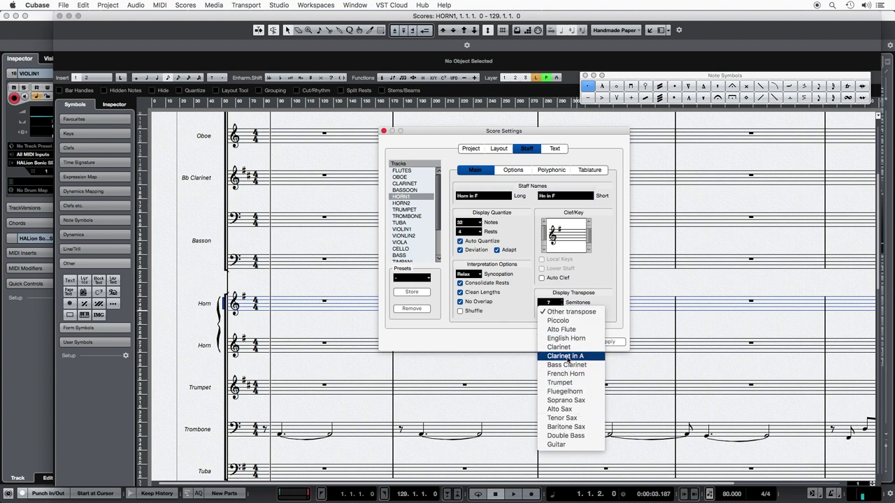
pyautogui.click(568, 356)
pyautogui.click(585, 313)
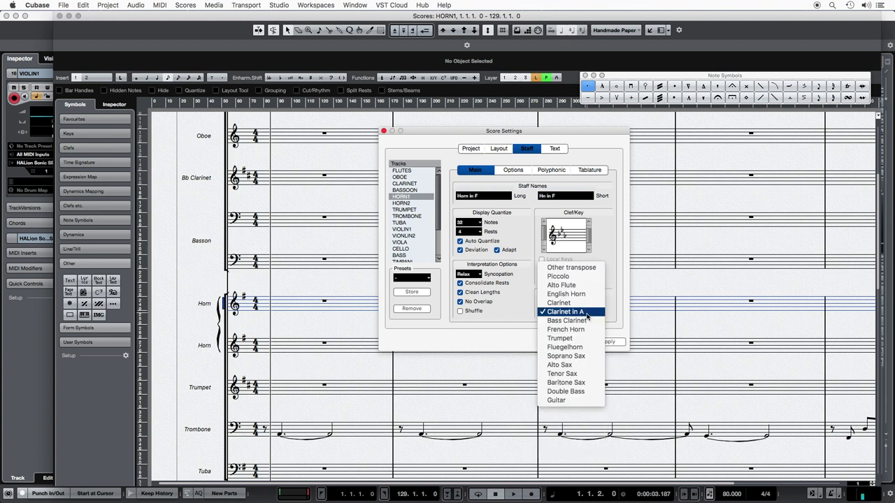
pyautogui.click(588, 335)
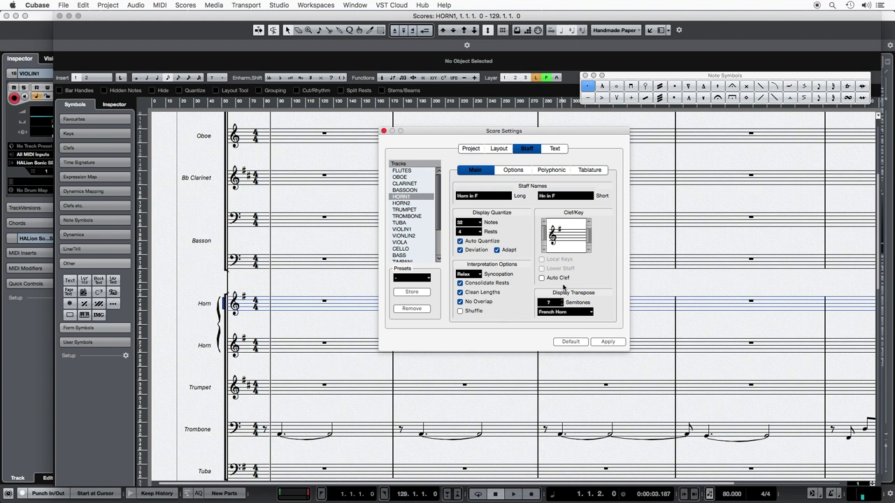
pyautogui.moveTo(568, 130); pyautogui.dragTo(550, 134)
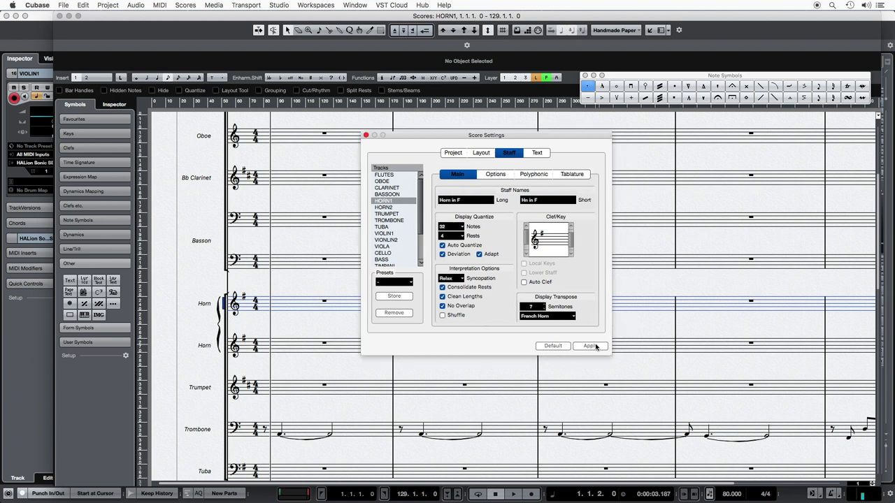
pyautogui.click(591, 345)
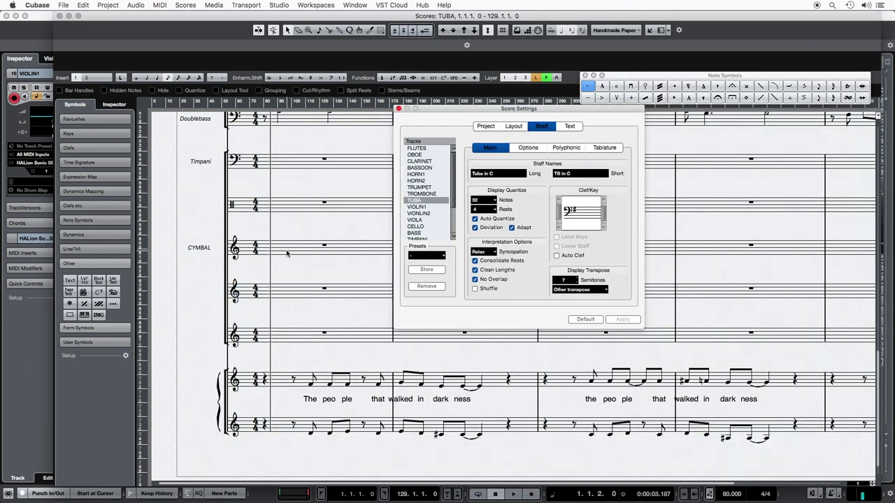
# Name the Tubular Bells staff BELLS and the Vibraphone staff VIBRAPHONE (short VIBES), with Consolidate Rests, Clean Lengths and No Overlap on for the Vibraphone
pyautogui.click(287, 253)
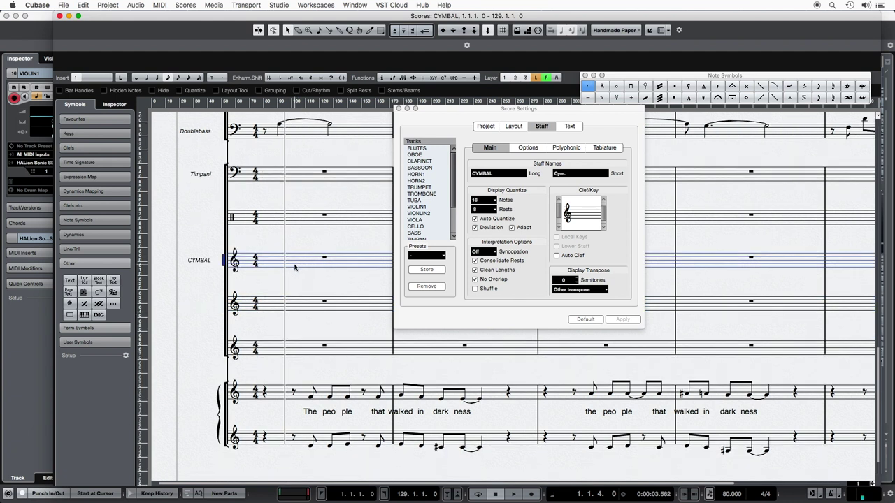
pyautogui.press('Down')
pyautogui.press('Down')
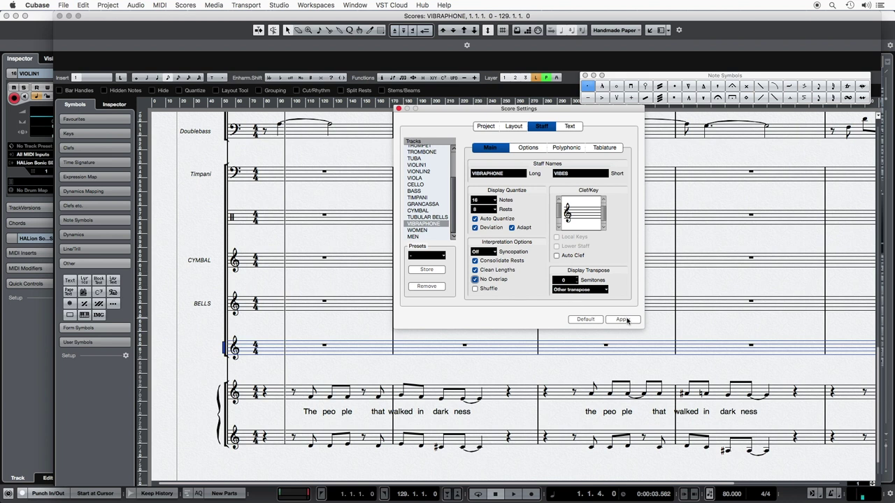
pyautogui.click(625, 320)
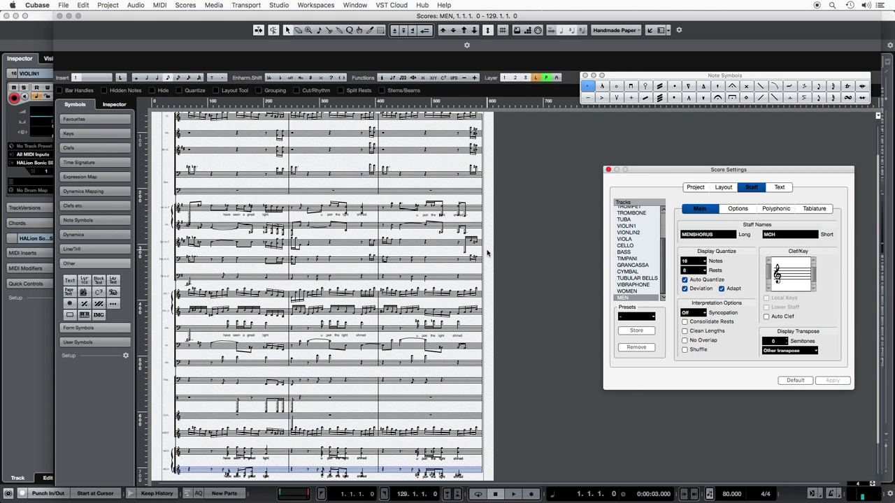
pyautogui.scroll(-5, 487, 253)
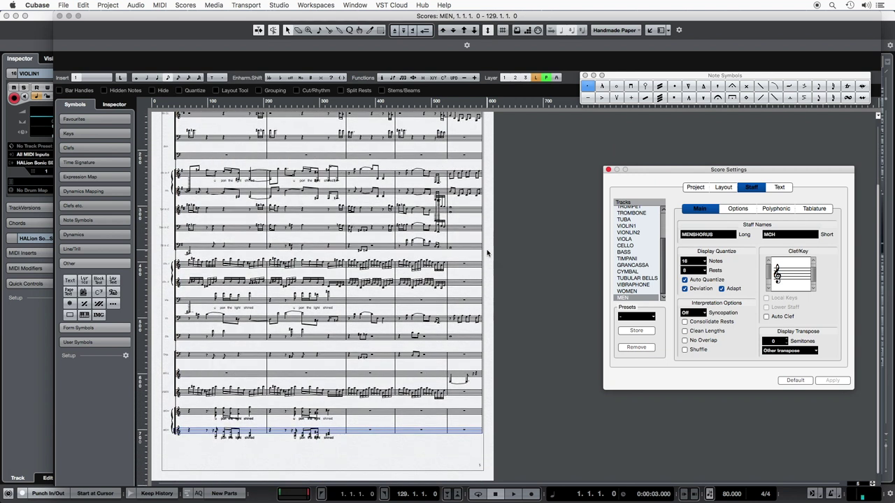
pyautogui.scroll(5, 487, 253)
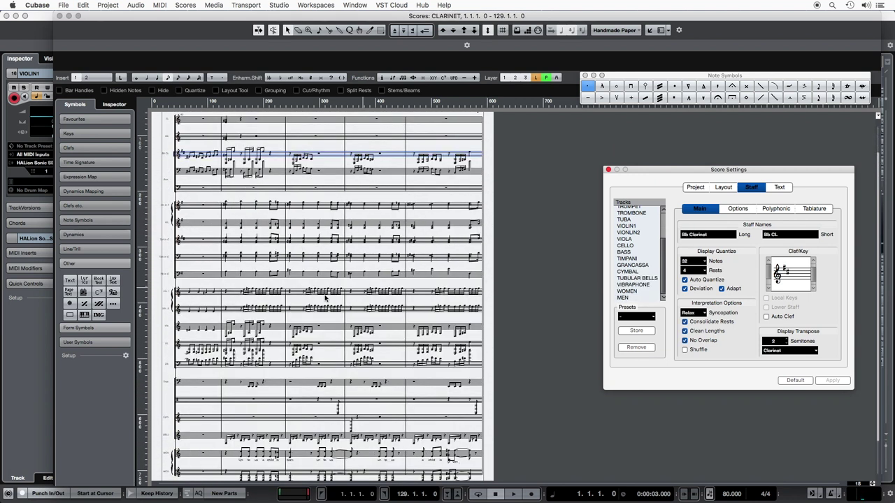
# Play back the passage starting around bar 83 with the Viola staff active, and return to the score's first page
pyautogui.click(219, 329)
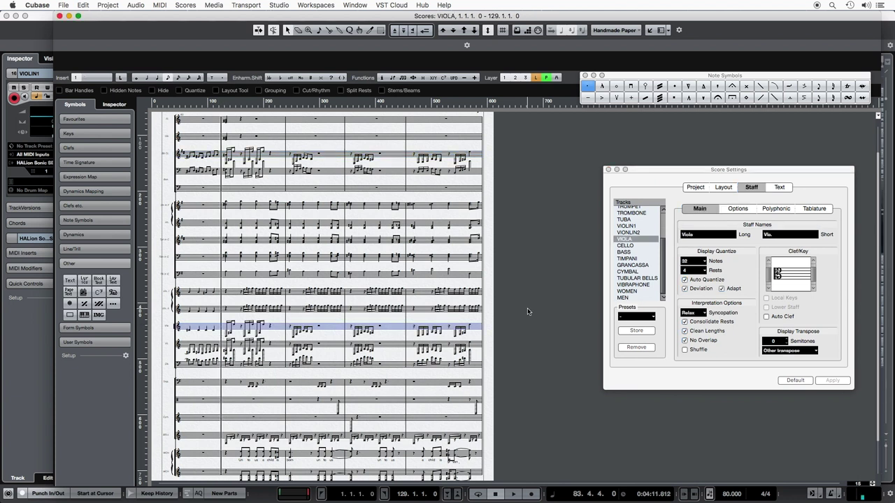
pyautogui.press('space')
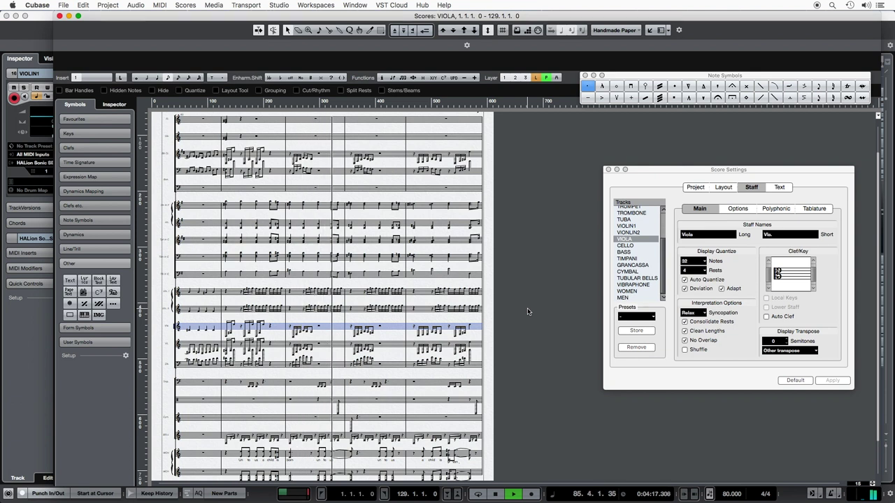
pyautogui.click(490, 249)
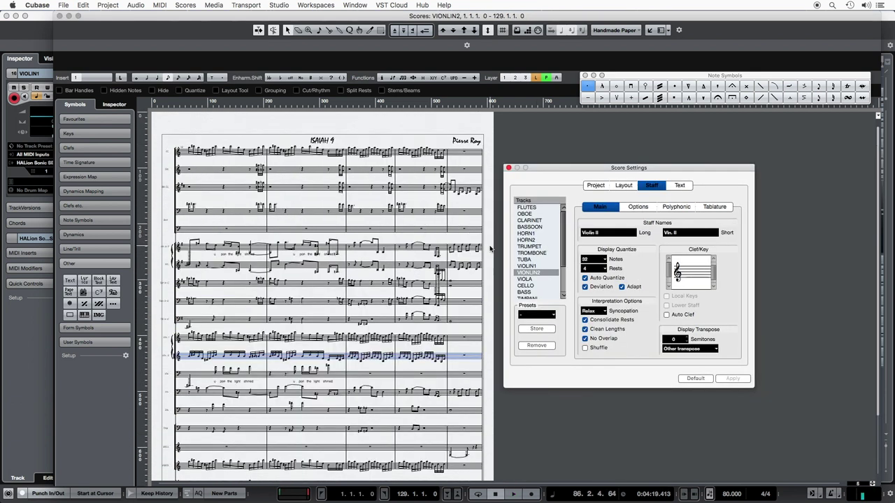
pyautogui.press('Down')
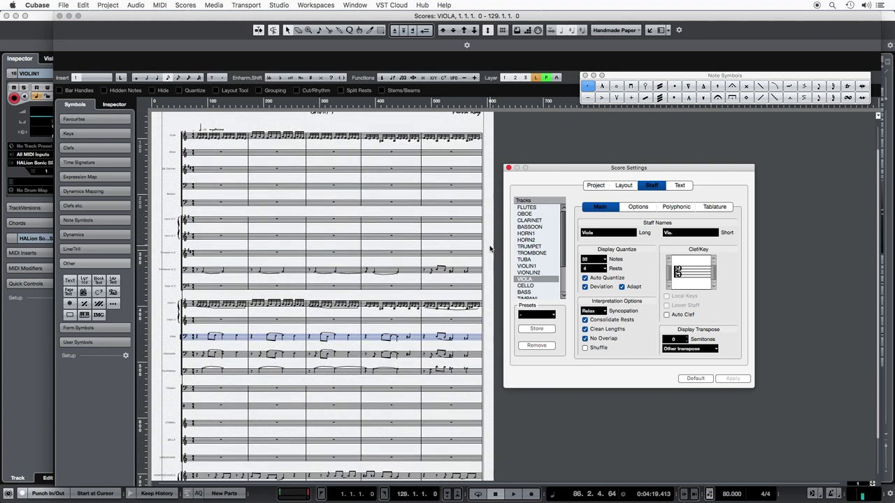
# Set the SCORE layout's size to 60% in the score settings and apply it
pyautogui.click(566, 201)
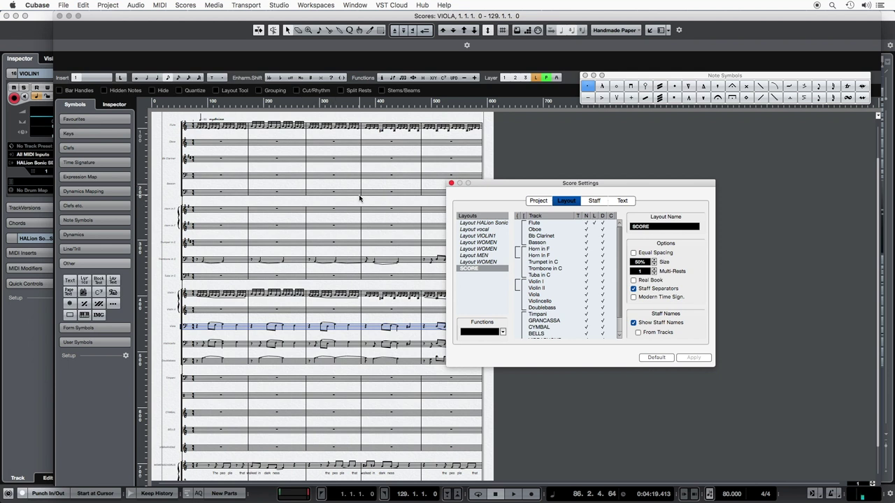
pyautogui.moveTo(482, 183); pyautogui.dragTo(532, 187)
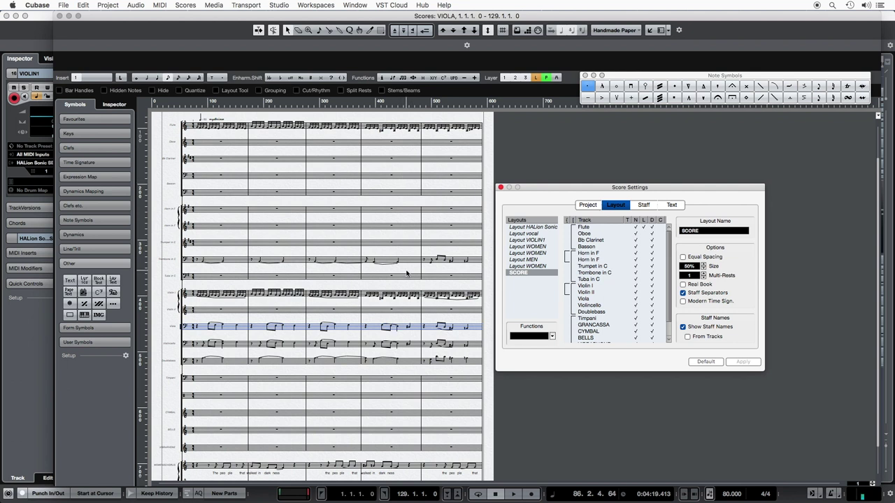
pyautogui.click(703, 264)
pyautogui.click(704, 264)
pyautogui.click(704, 264)
pyautogui.click(704, 263)
pyautogui.press('Return')
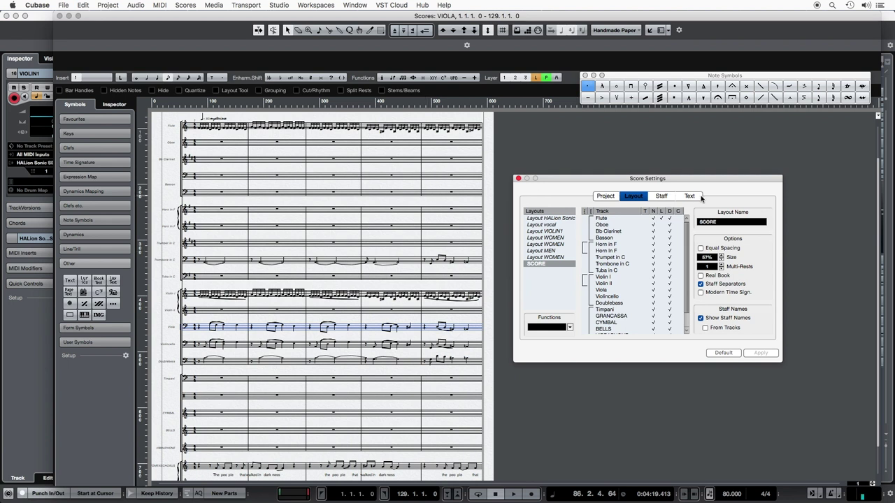
pyautogui.click(721, 255)
pyautogui.click(722, 255)
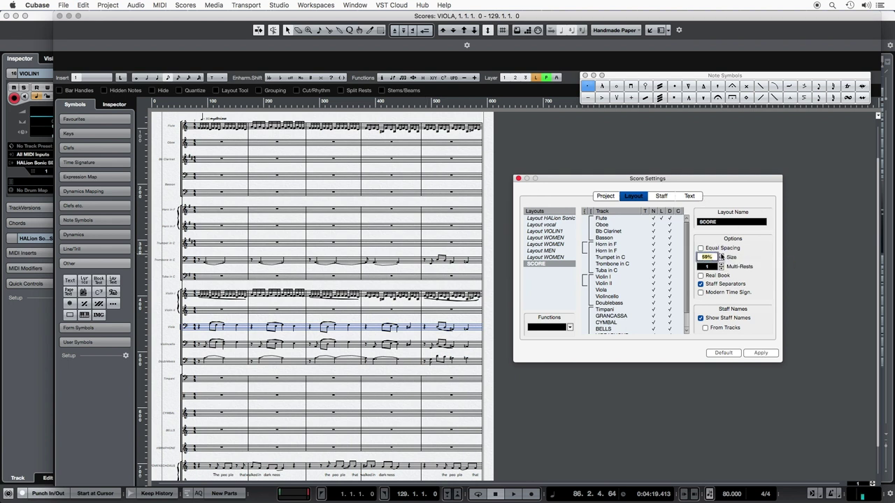
pyautogui.click(760, 352)
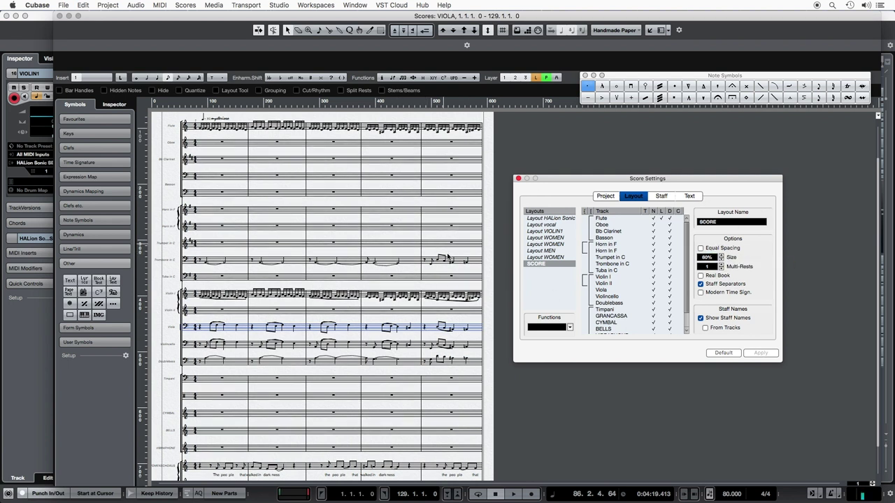
# Examine the staves and their spacing across the score pages at the 60% layout size
pyautogui.scroll(10, 458, 240)
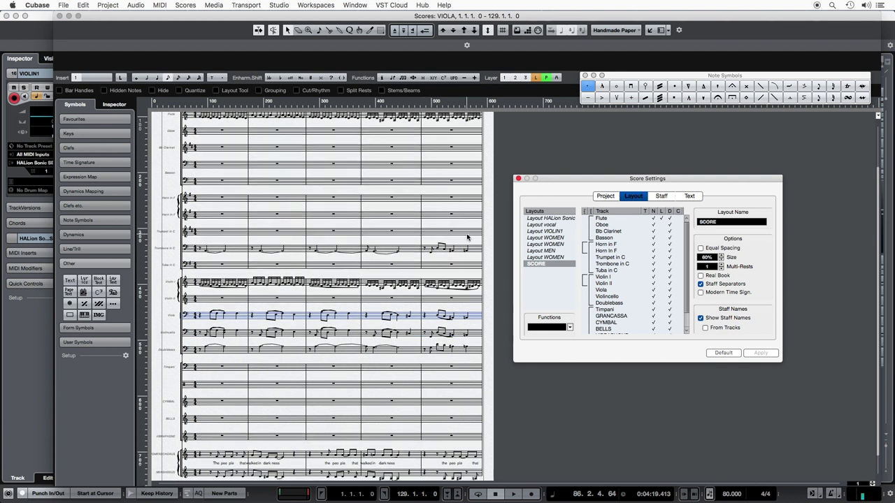
pyautogui.scroll(5, 468, 237)
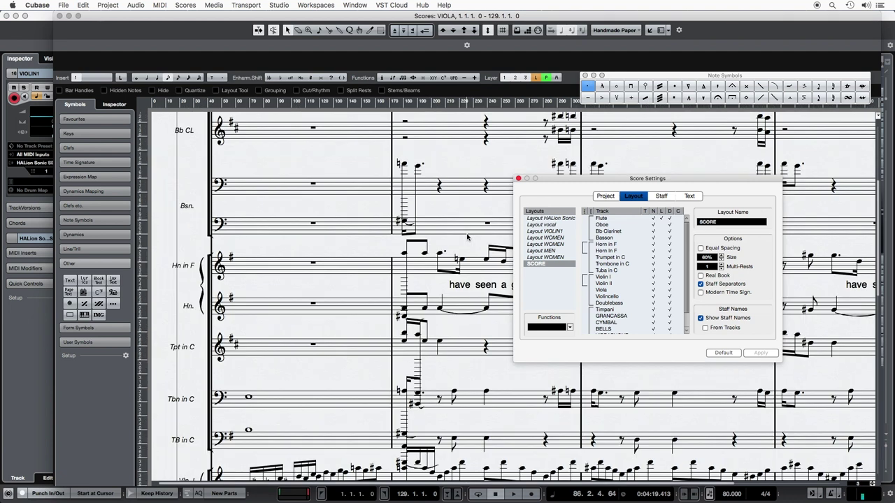
pyautogui.scroll(-5, 467, 236)
pyautogui.scroll(5, 467, 236)
pyautogui.scroll(-2, 467, 236)
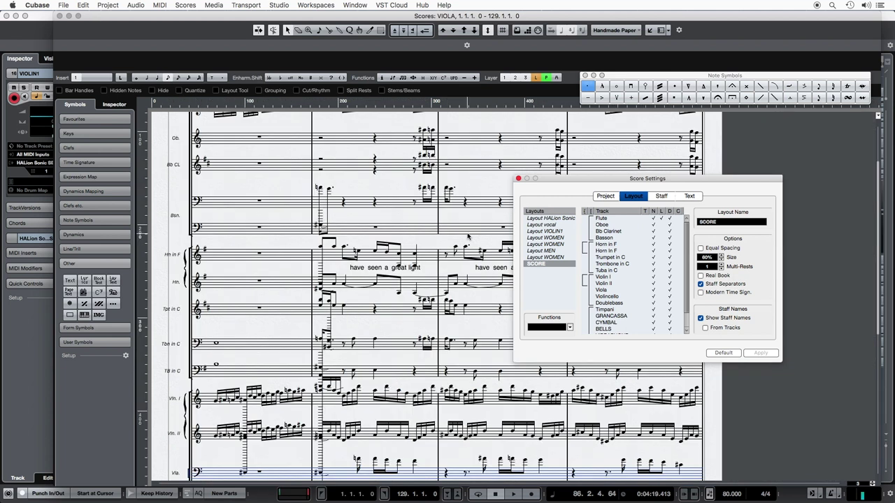
pyautogui.moveTo(550, 180); pyautogui.dragTo(651, 153)
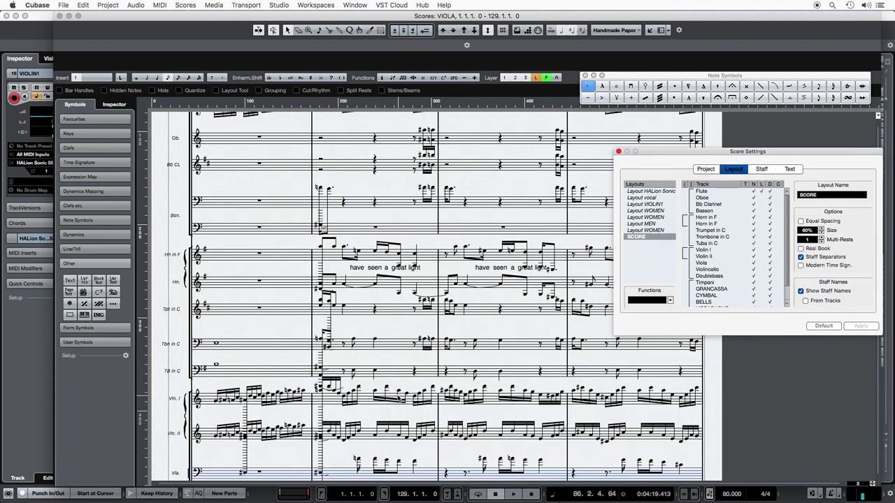
pyautogui.scroll(-5, 407, 382)
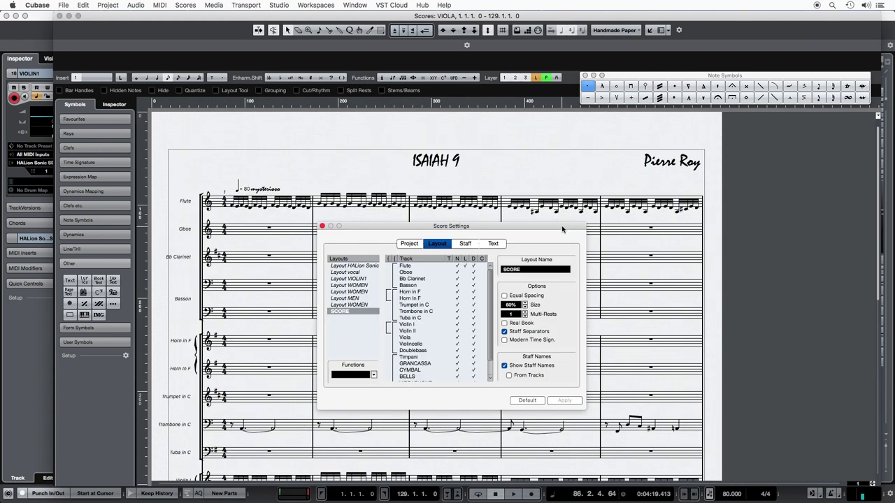
pyautogui.moveTo(440, 232); pyautogui.dragTo(689, 195)
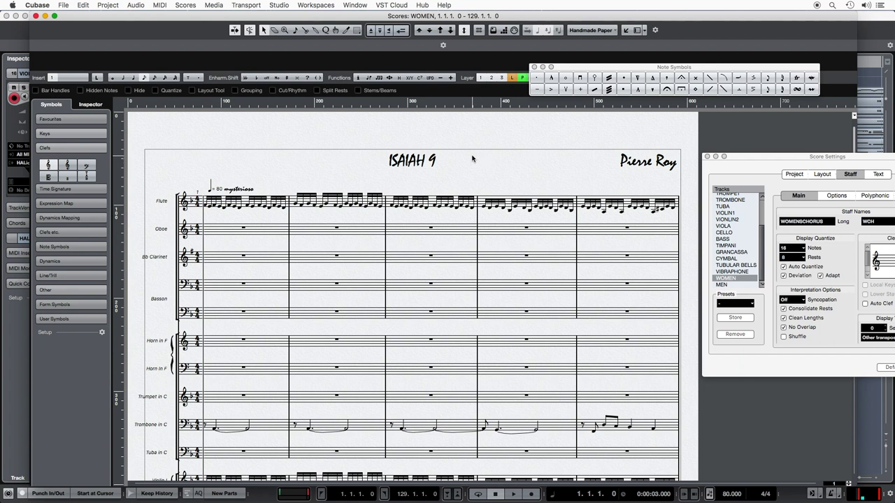
# Return to the project window and add a marker track named REHEARSAL MARKS below the Folder track
pyautogui.click(37, 16)
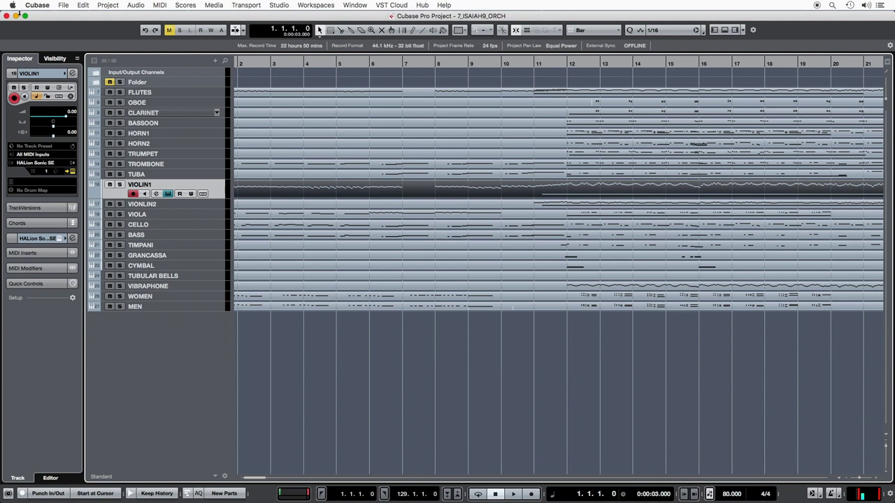
pyautogui.click(207, 81)
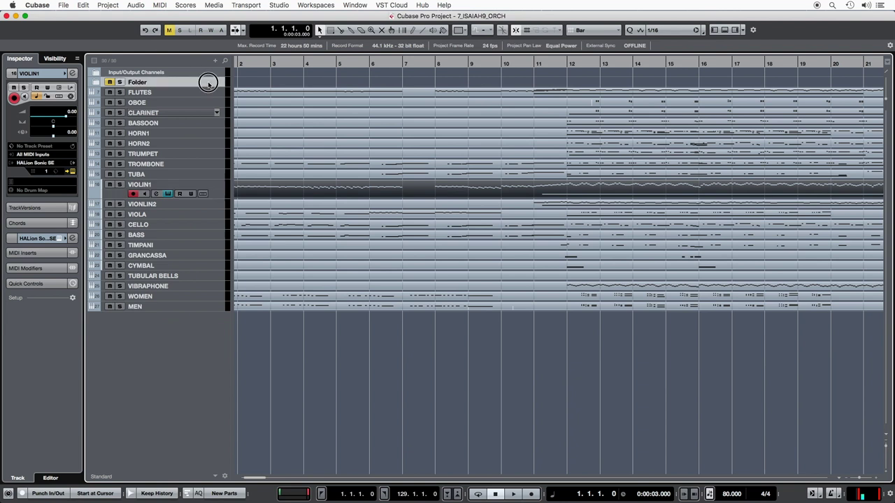
pyautogui.rightClick(207, 81)
pyautogui.moveTo(294, 87)
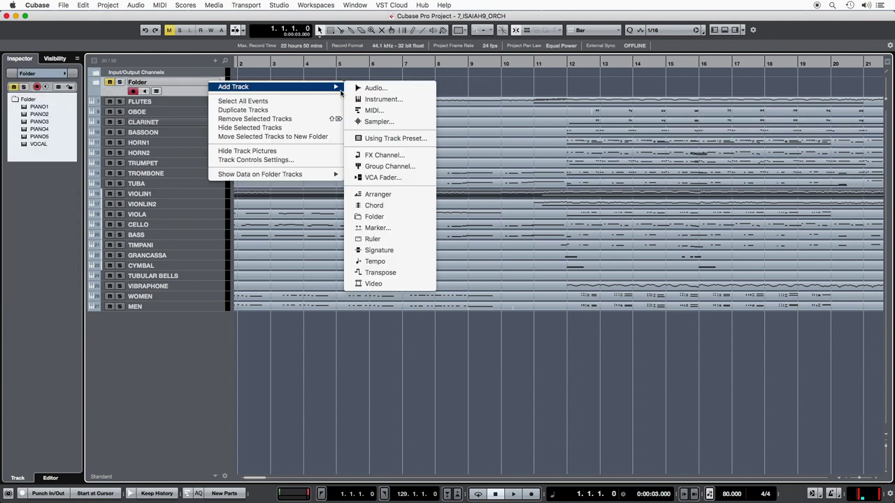
pyautogui.click(398, 228)
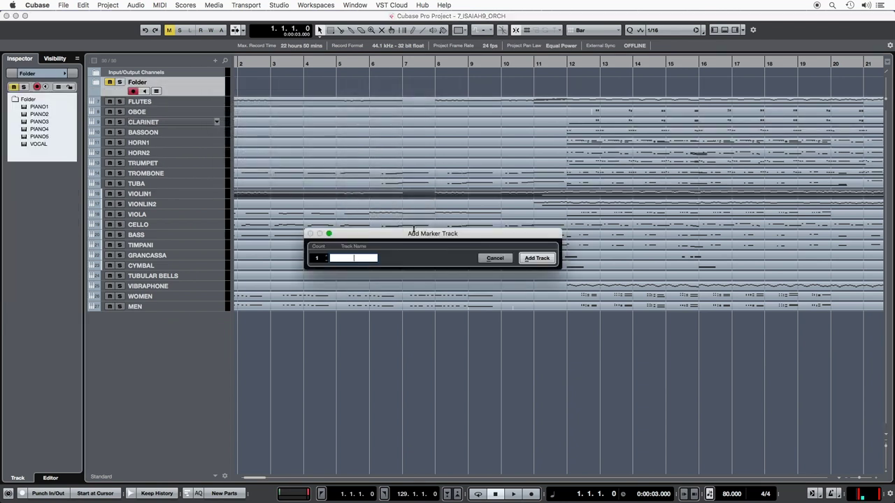
pyautogui.click(537, 258)
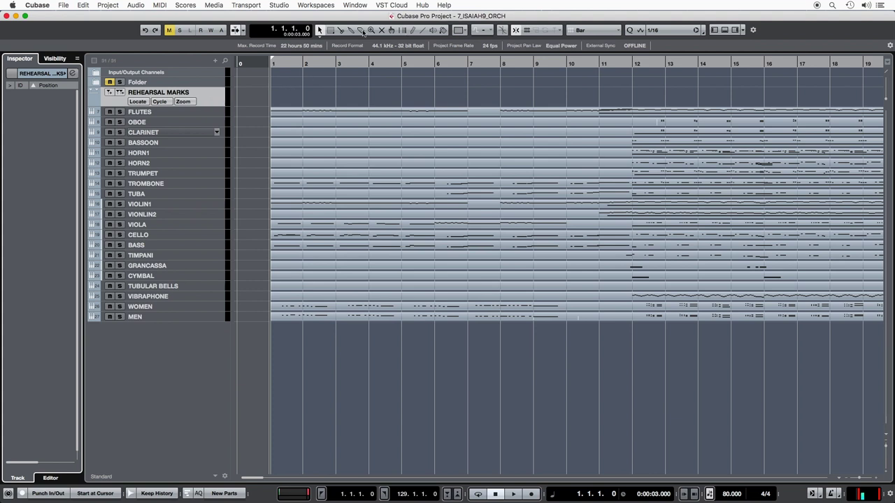
# Draw markers on the REHEARSAL MARKS track at bars 8, 22, 30, 45 and 52
pyautogui.click(411, 29)
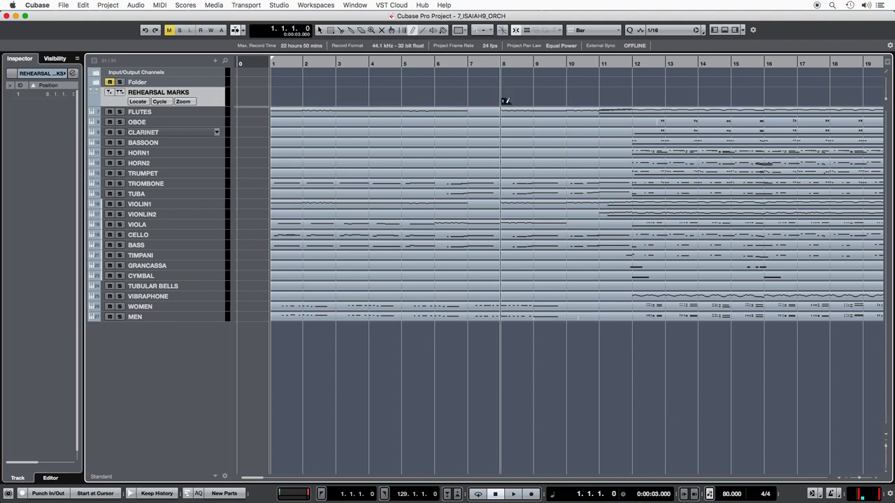
pyautogui.hscroll(10, 490, 104)
pyautogui.click(369, 100)
pyautogui.hscroll(5, 369, 100)
pyautogui.click(377, 100)
pyautogui.hscroll(5, 489, 126)
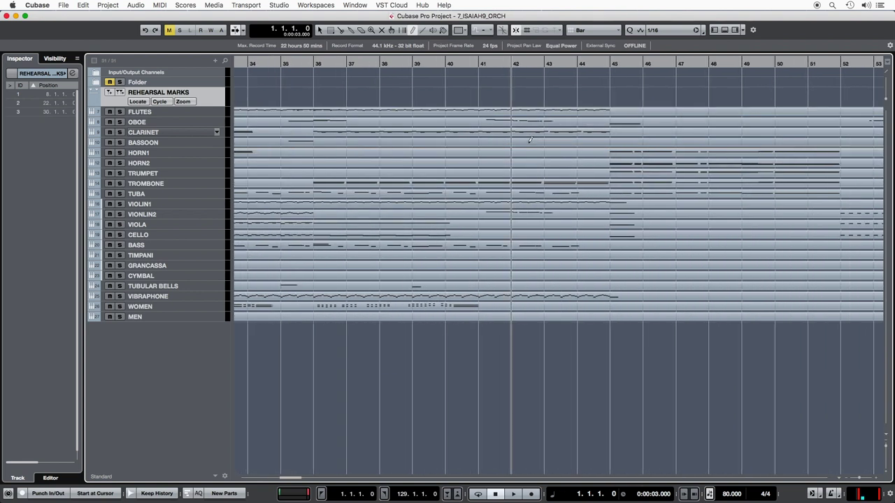
pyautogui.hscroll(3, 530, 139)
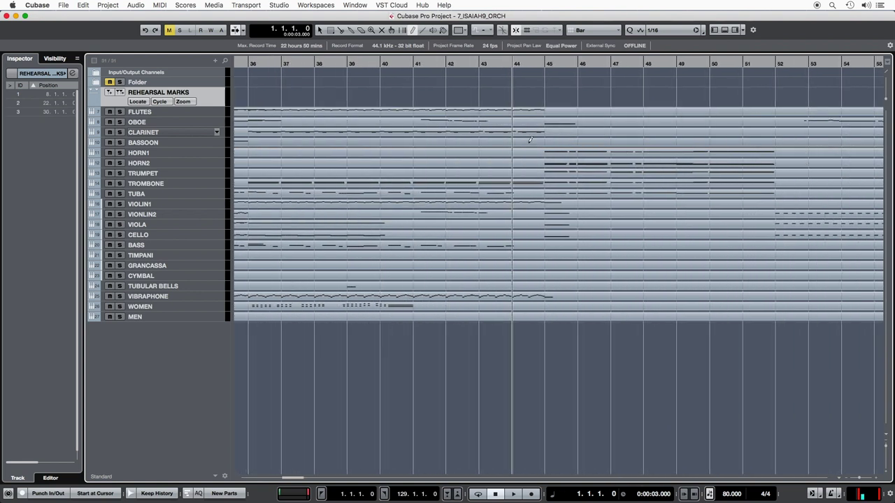
pyautogui.click(549, 99)
pyautogui.click(780, 100)
# Draw further markers on the REHEARSAL MARKS track at bars 68, 84, 99, 107 and 122
pyautogui.hscroll(15, 556, 154)
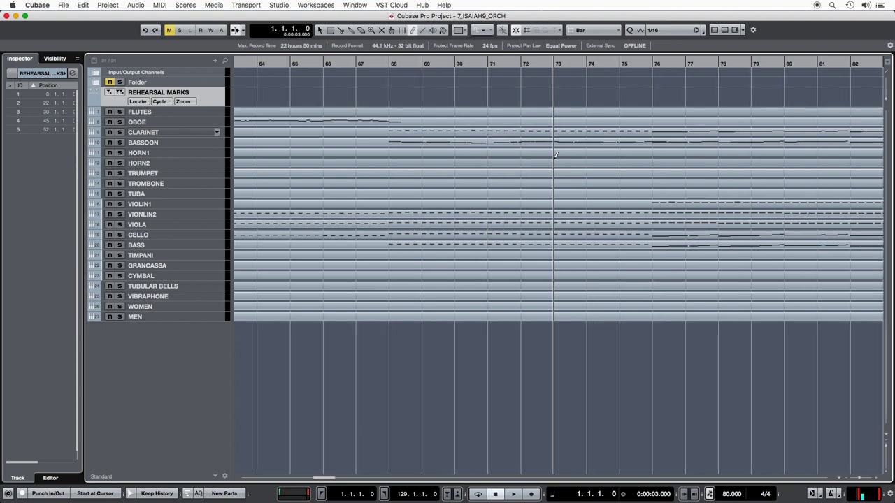
pyautogui.click(393, 100)
pyautogui.hscroll(10, 419, 105)
pyautogui.click(525, 100)
pyautogui.hscroll(2, 525, 105)
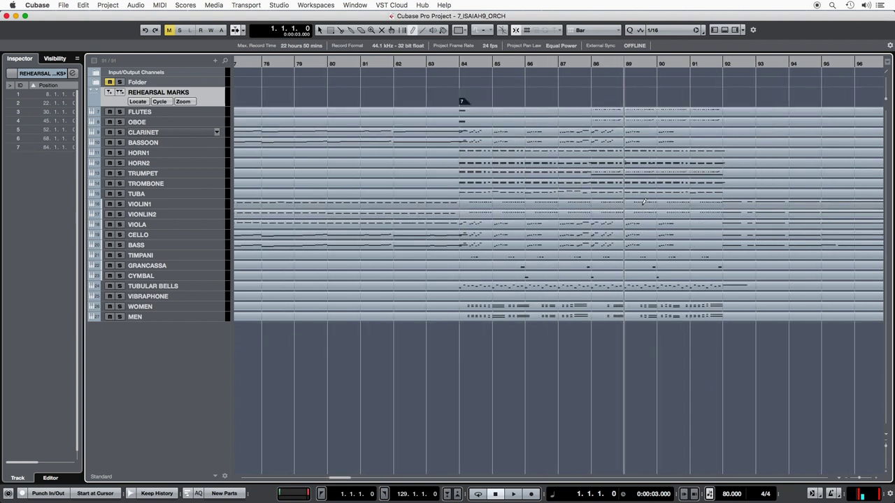
pyautogui.hscroll(12, 645, 201)
pyautogui.click(373, 100)
pyautogui.click(636, 100)
pyautogui.hscroll(12, 636, 105)
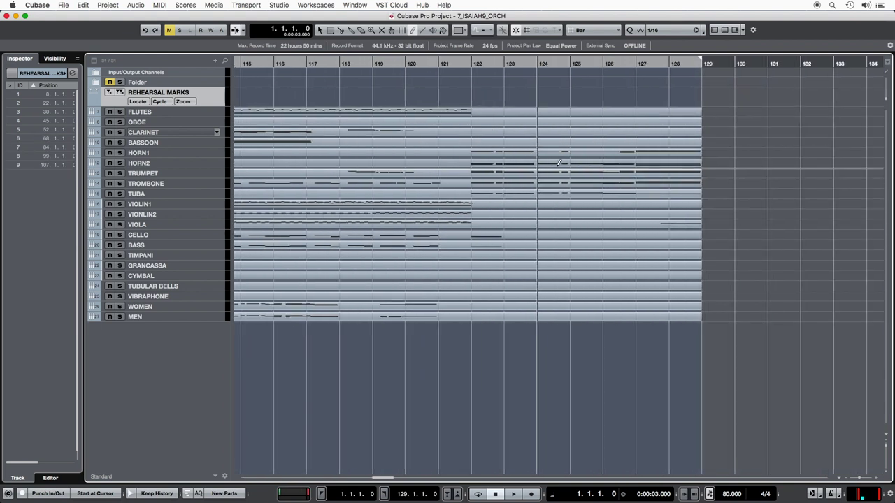
pyautogui.hscroll(-2, 559, 162)
pyautogui.click(539, 100)
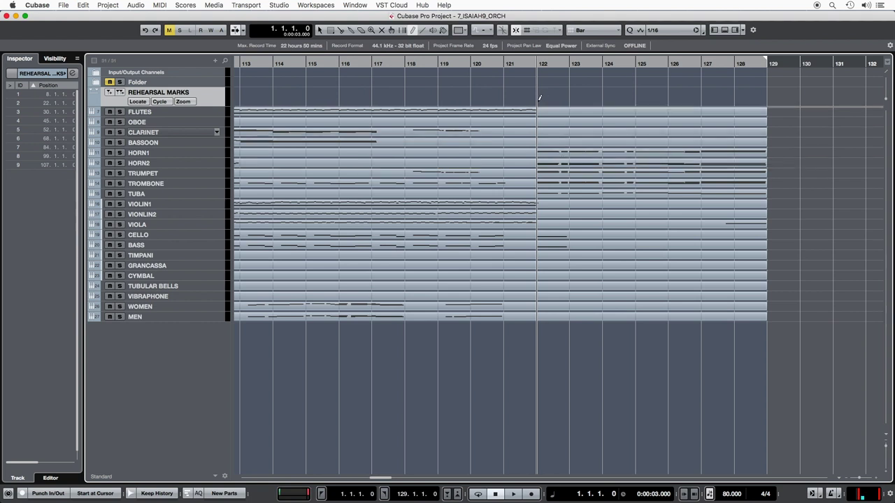
pyautogui.hscroll(-20, 631, 192)
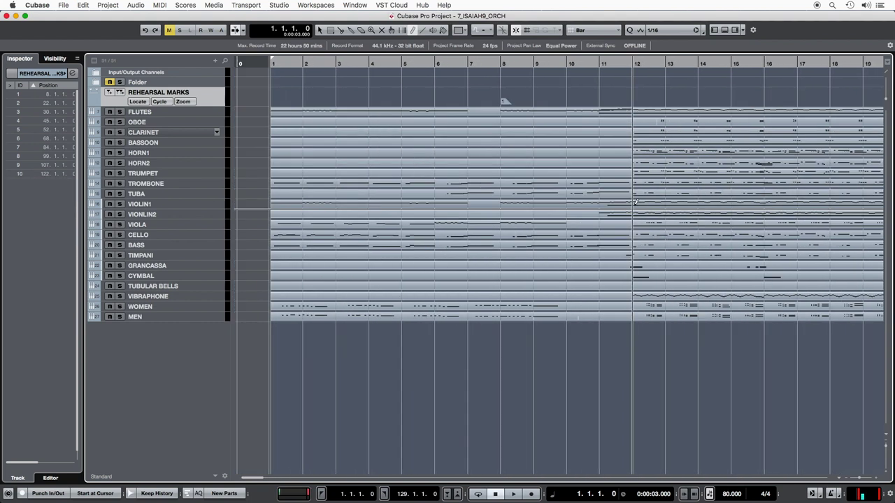
# Reopen the score window, convert the marker track to form, and check the rehearsal mark at bar 8
pyautogui.hotkey('ctrl', 'Up')
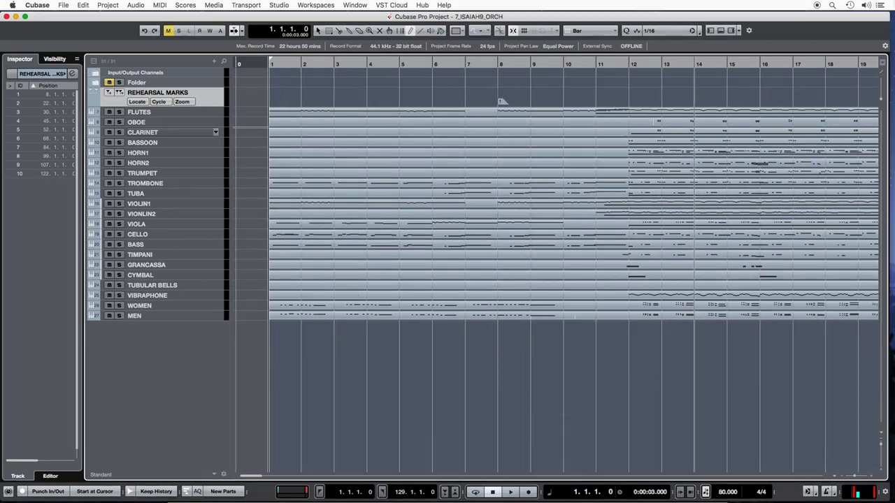
pyautogui.click(728, 158)
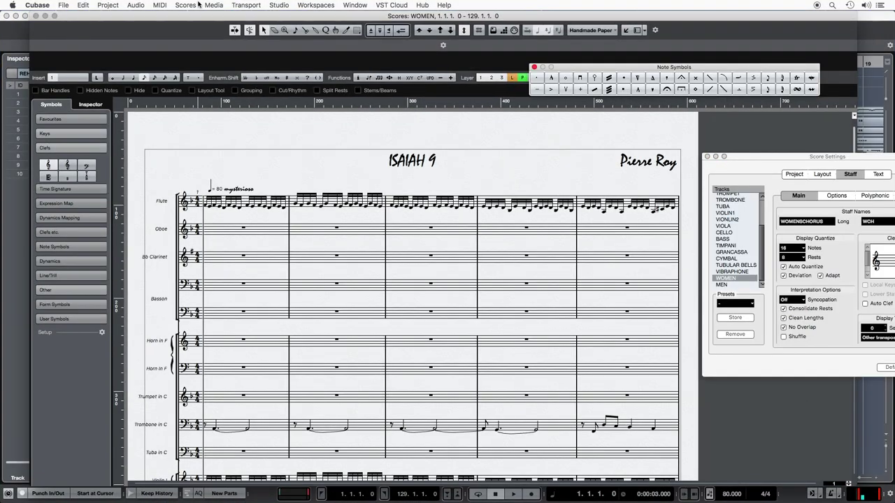
pyautogui.click(187, 4)
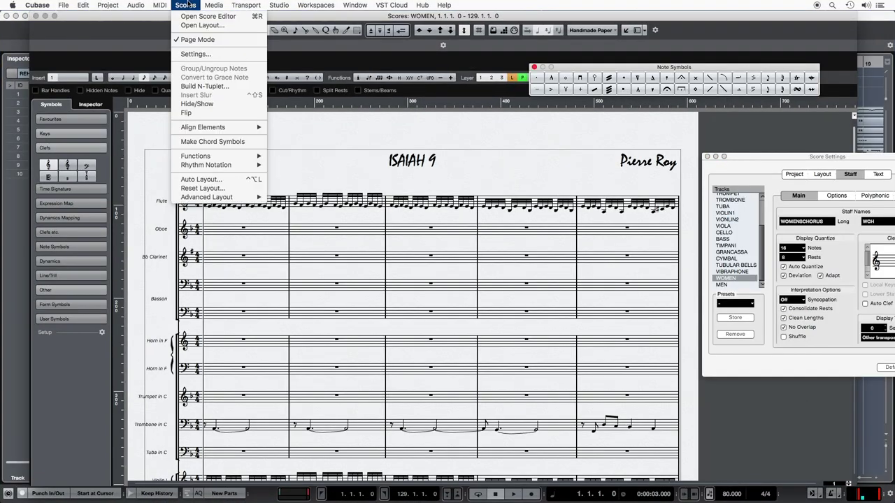
pyautogui.moveTo(232, 199)
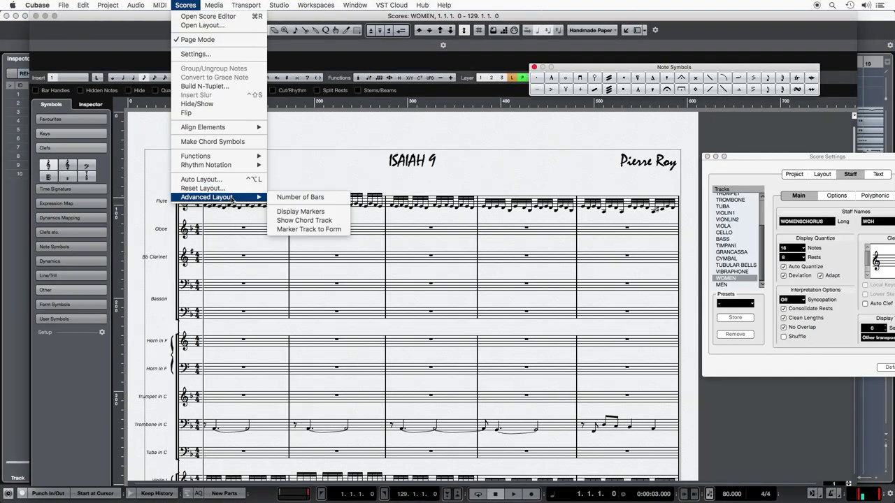
pyautogui.click(287, 230)
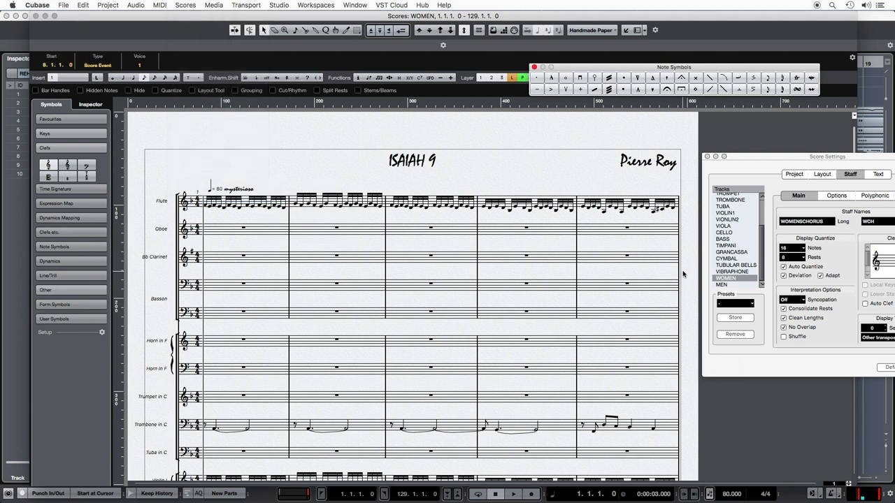
pyautogui.scroll(-10, 683, 274)
pyautogui.scroll(10, 683, 275)
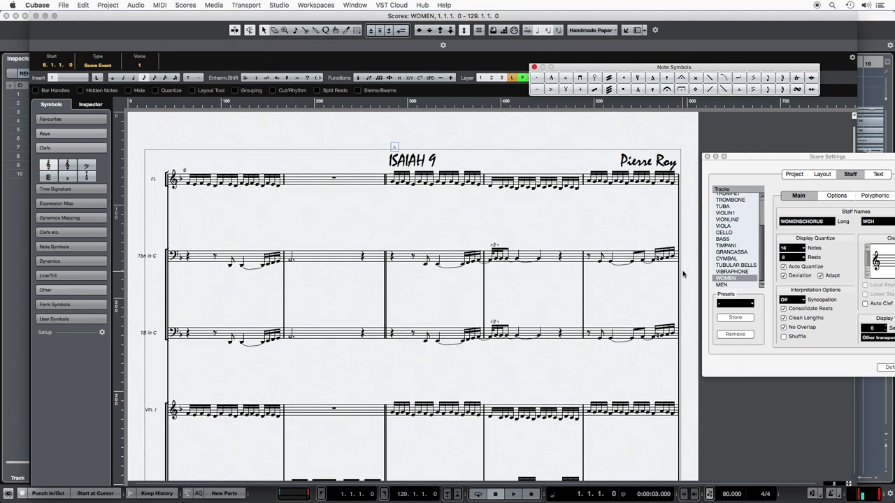
pyautogui.click(394, 134)
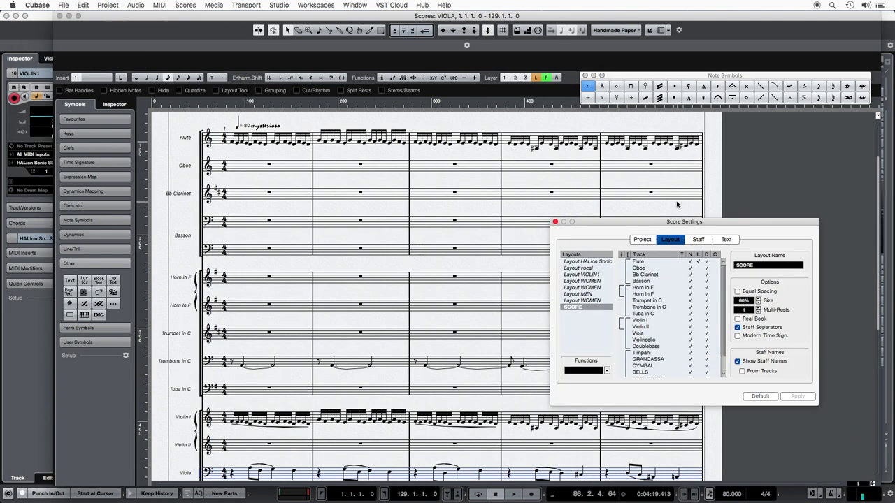
# Review the vertical staff spacing on pages 2 and 3 of the full score
pyautogui.moveTo(625, 224); pyautogui.dragTo(736, 211)
pyautogui.scroll(-5, 623, 252)
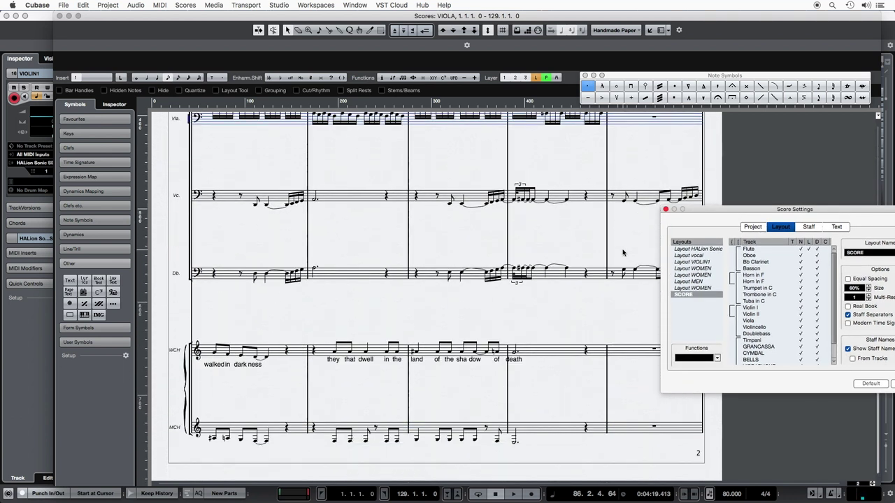
pyautogui.scroll(15, 622, 252)
pyautogui.scroll(-2, 623, 252)
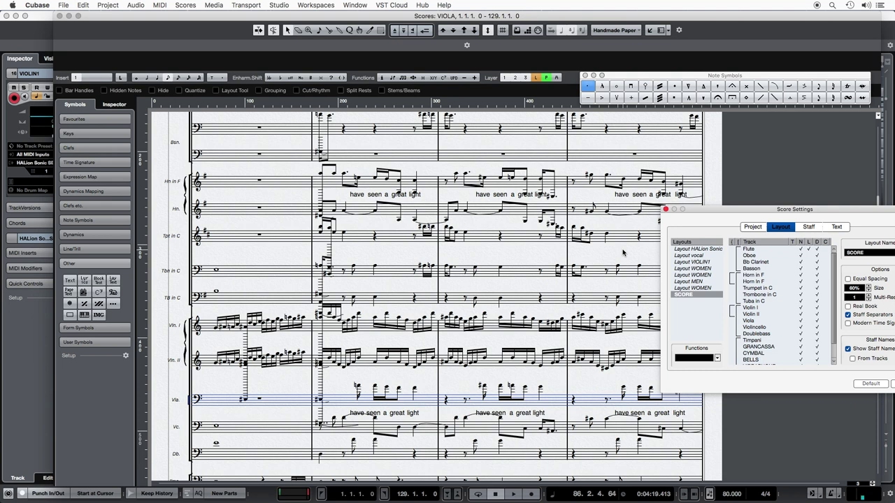